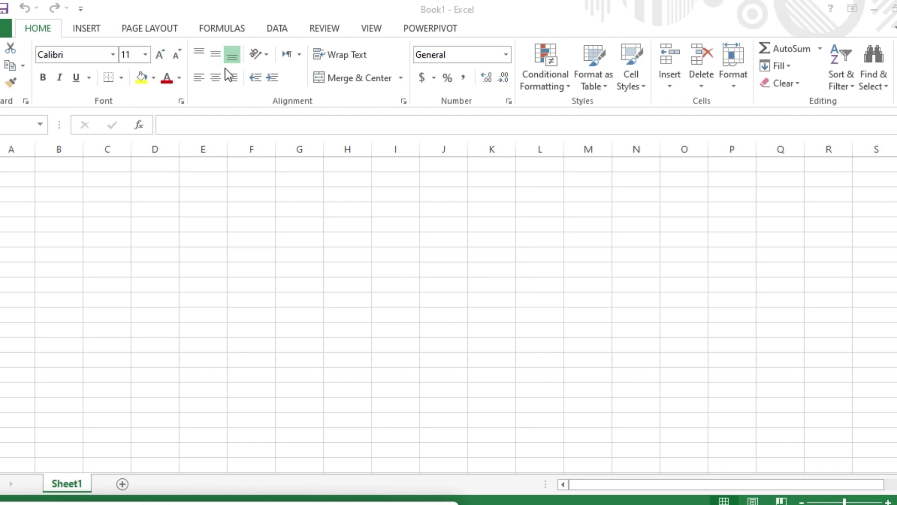
Open the recent VIDEO DATA workbook stored on the Desktop
click(150, 28)
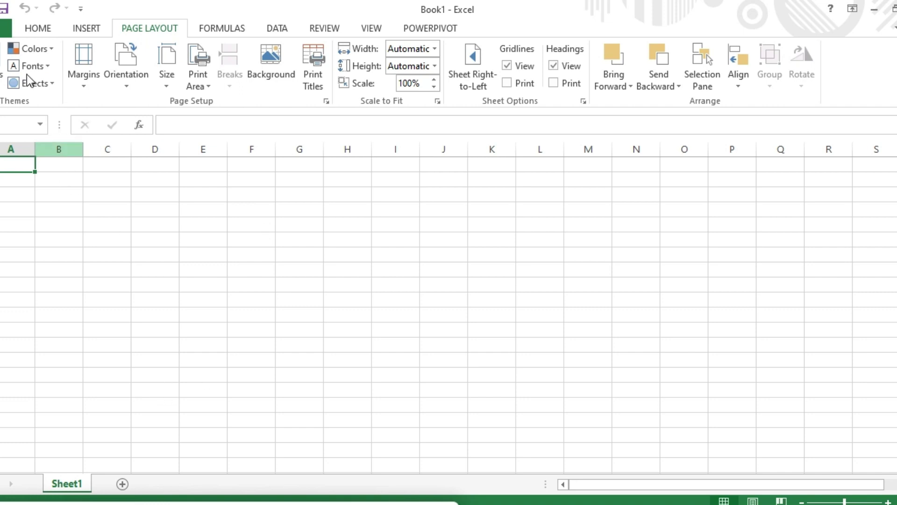
key(ctrl+o)
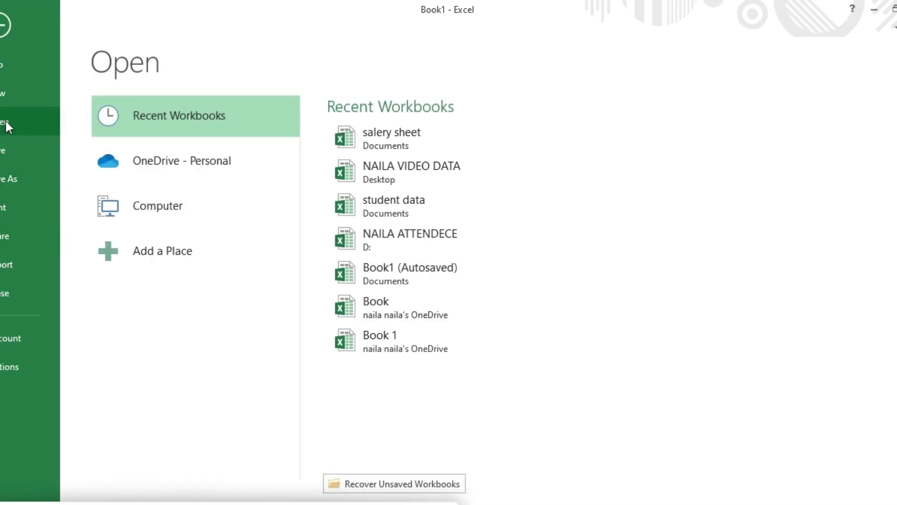
click(396, 170)
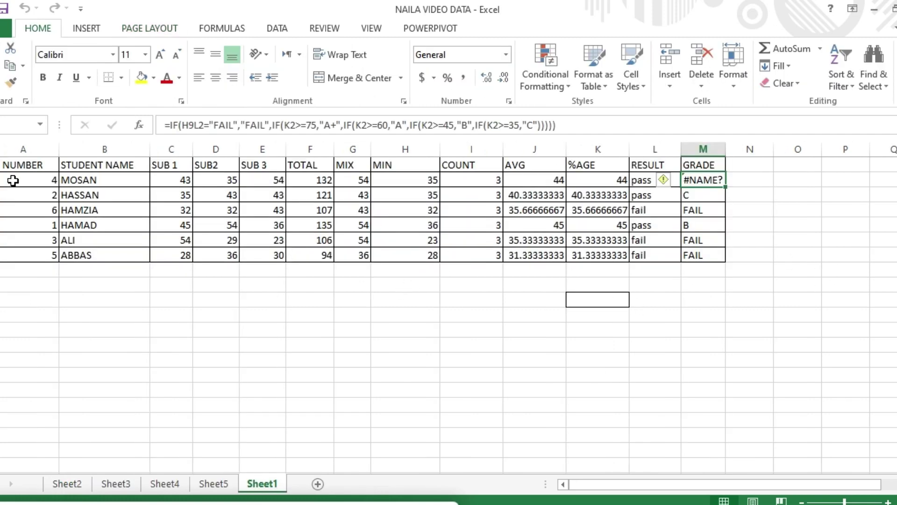
Select the student table from the SR NUMBER column through the MIN column and view the available themes
drag(11, 166, 414, 254)
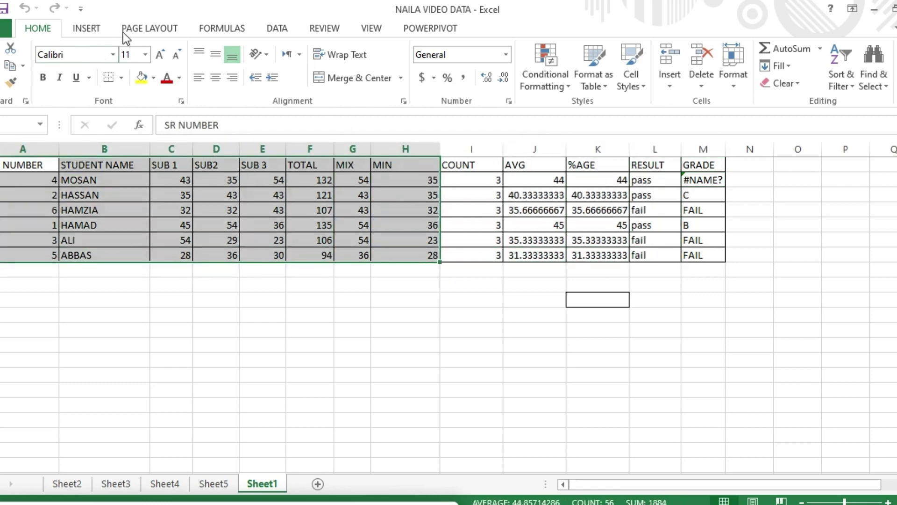
click(136, 34)
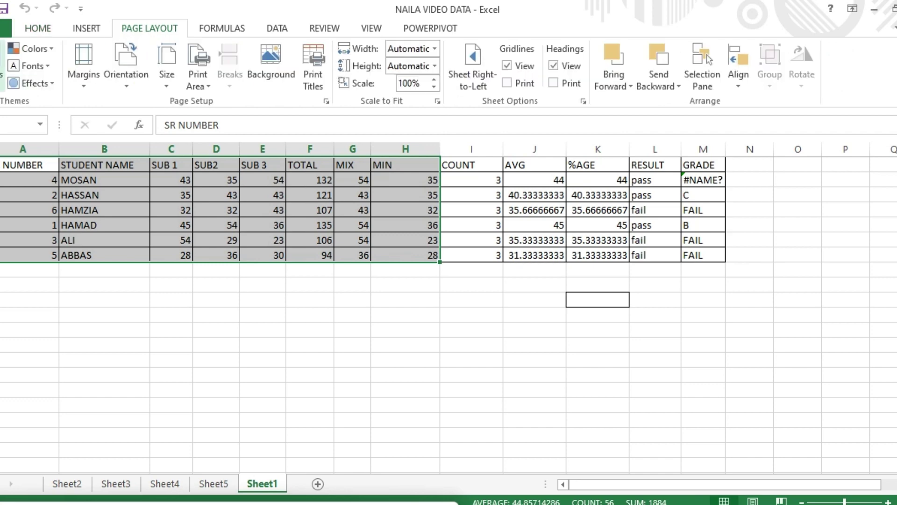
click(3, 70)
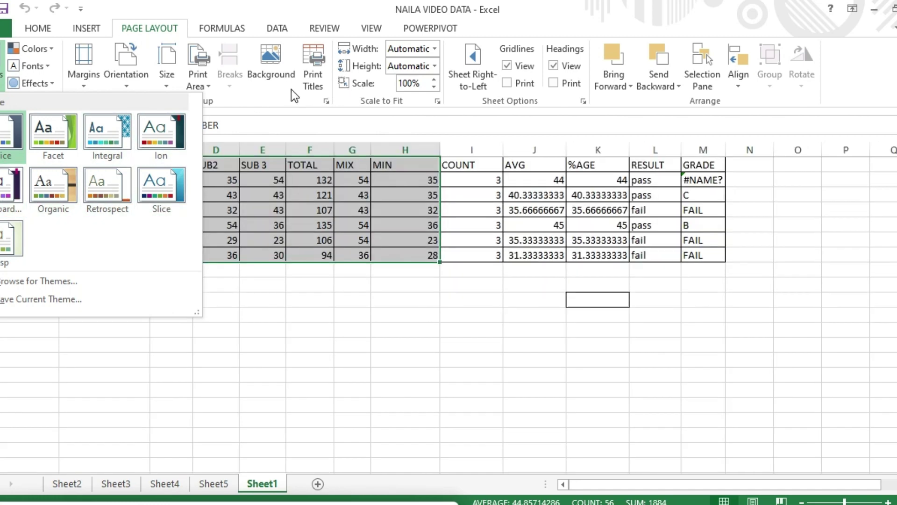
click(294, 95)
View the cell styles offered for the selected student data under the current theme
click(45, 32)
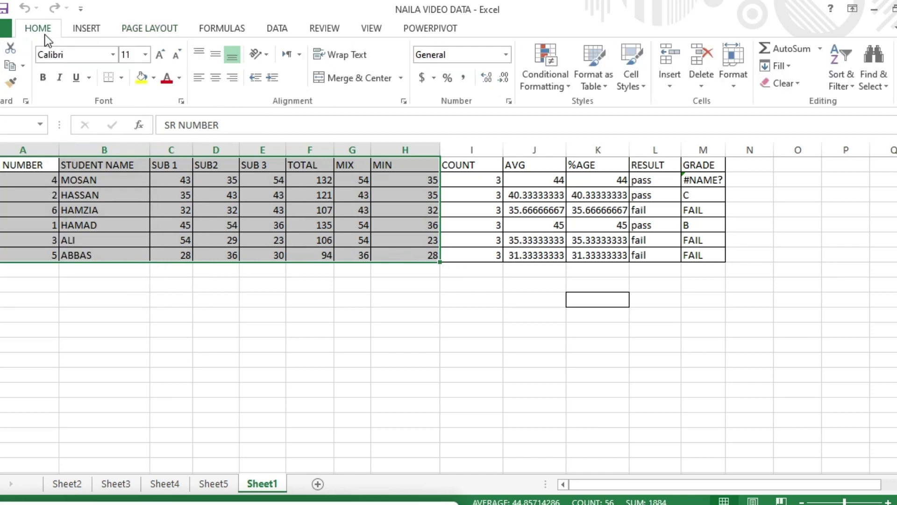
click(608, 88)
click(612, 88)
click(639, 84)
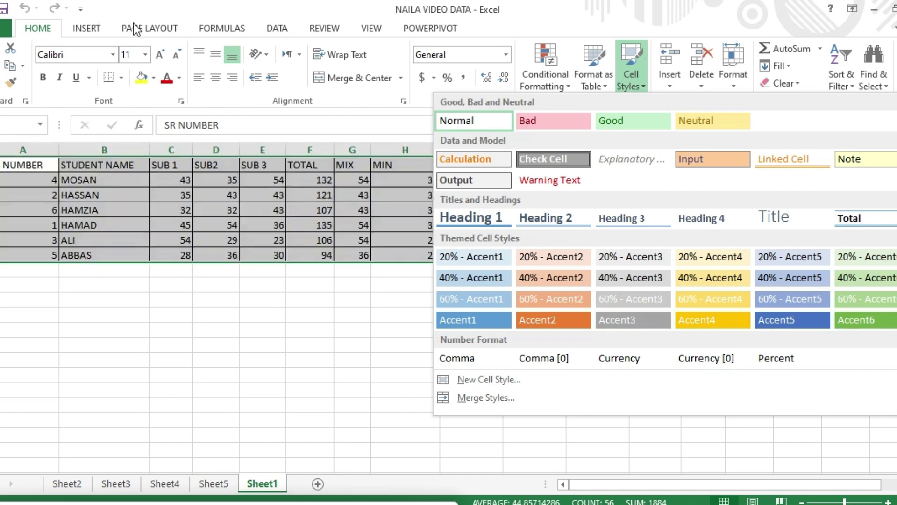
Apply the Facet theme to the workbook
click(154, 28)
click(154, 28)
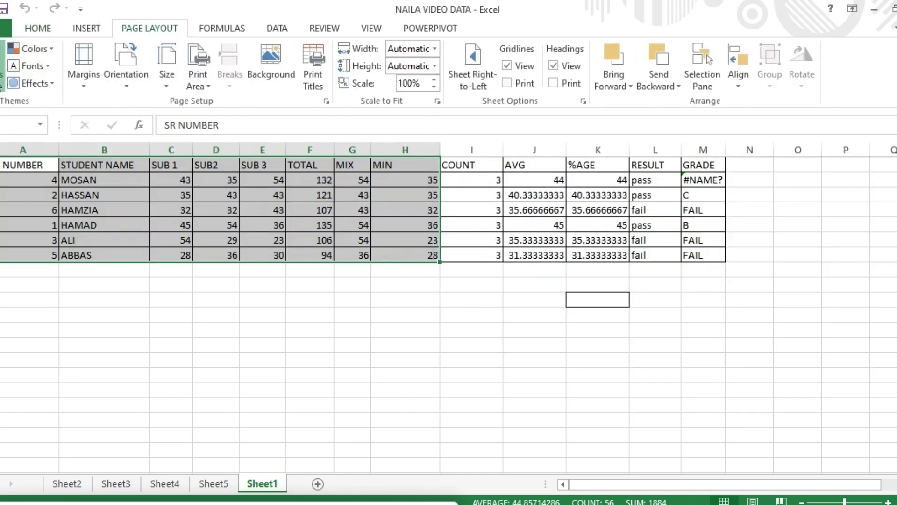
click(7, 75)
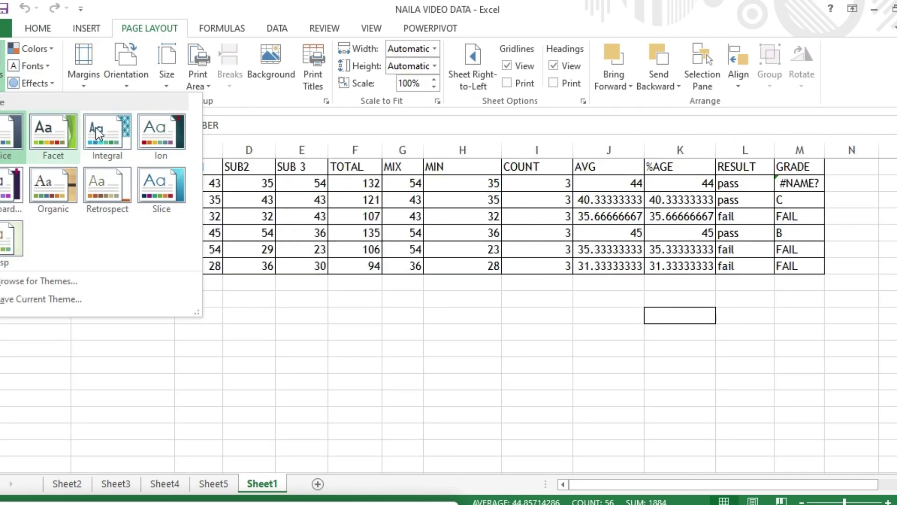
click(70, 136)
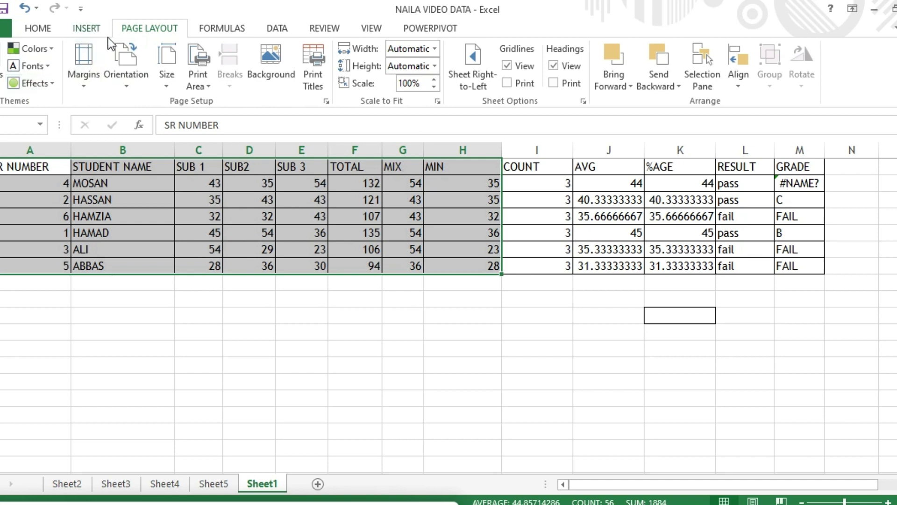
Preview the accent cell styles on the selected student data under the Facet theme
click(38, 29)
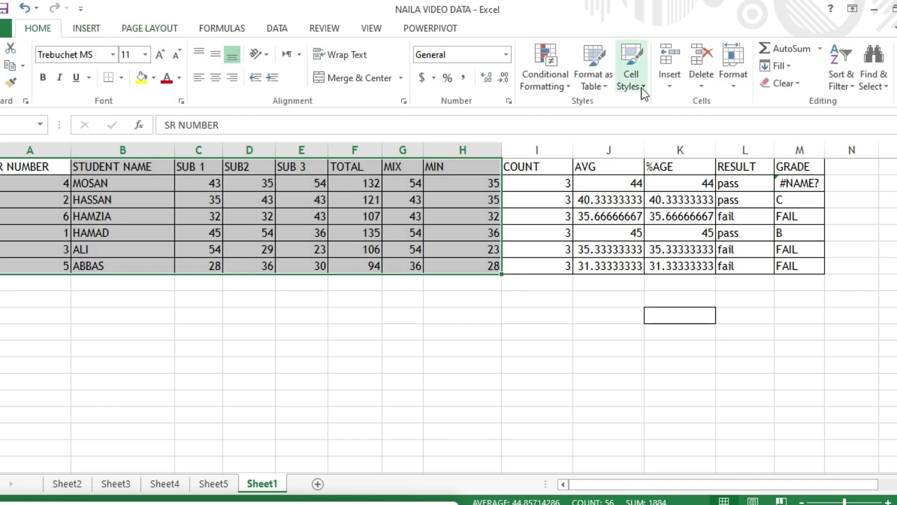
click(632, 75)
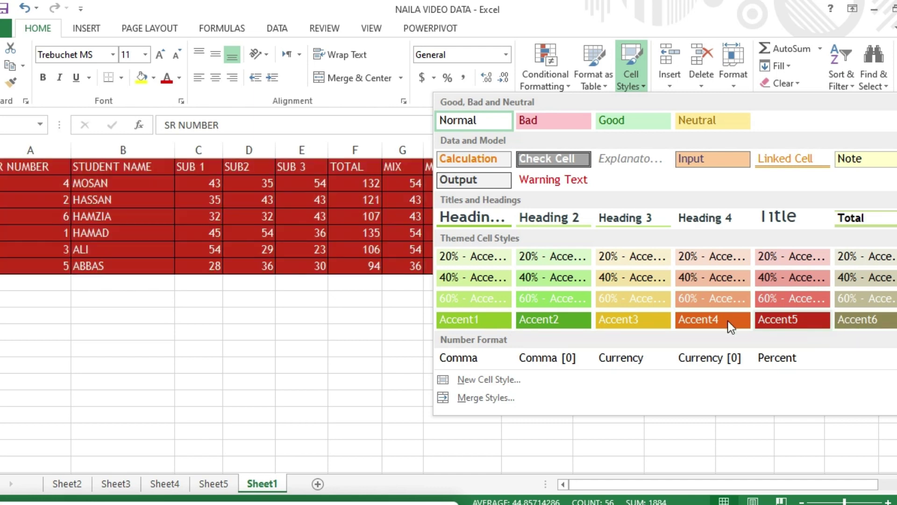
click(148, 29)
Try the Yellow theme color set and replace it with Blue Warm
click(147, 29)
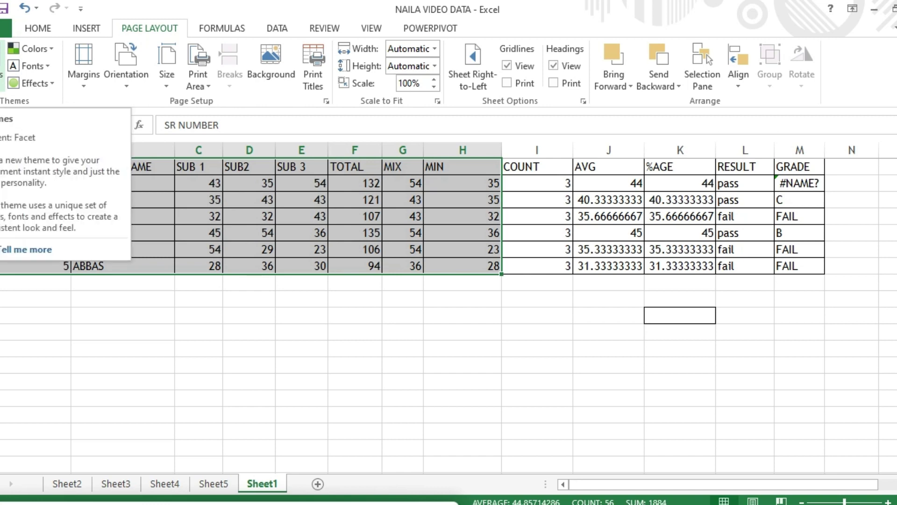
click(54, 48)
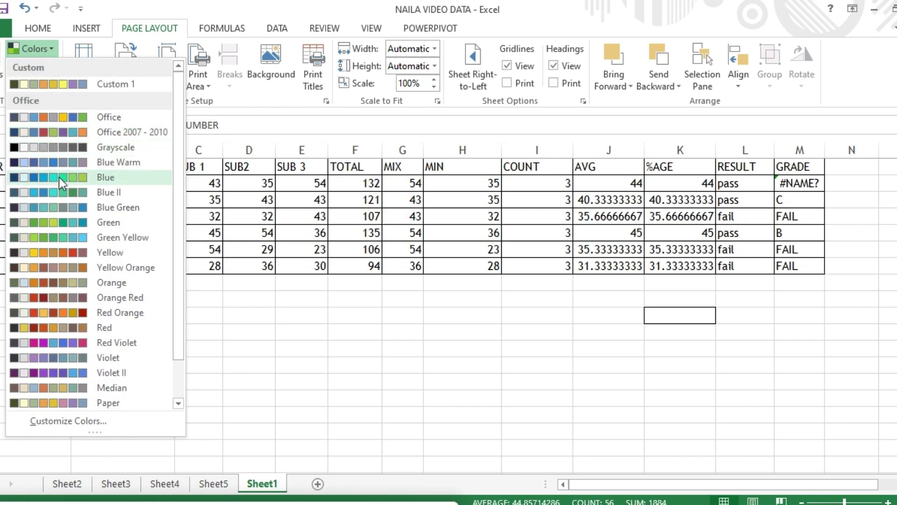
click(50, 252)
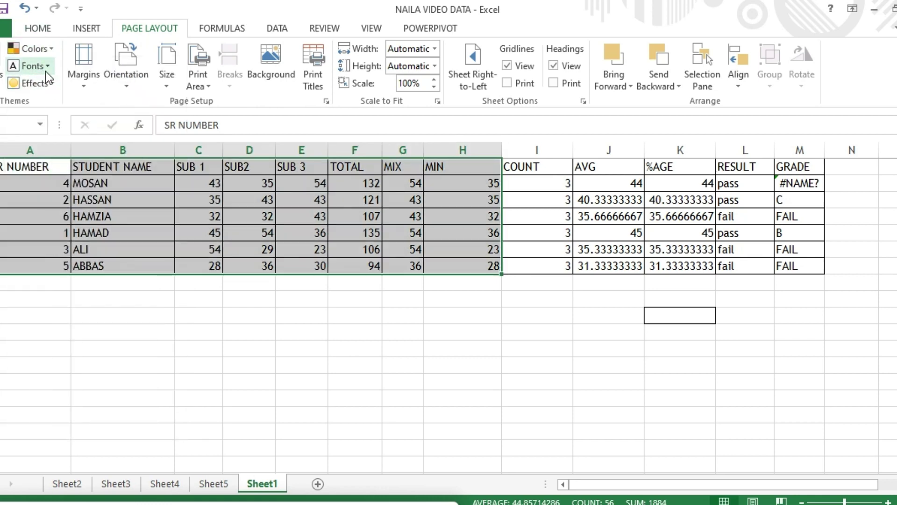
click(49, 54)
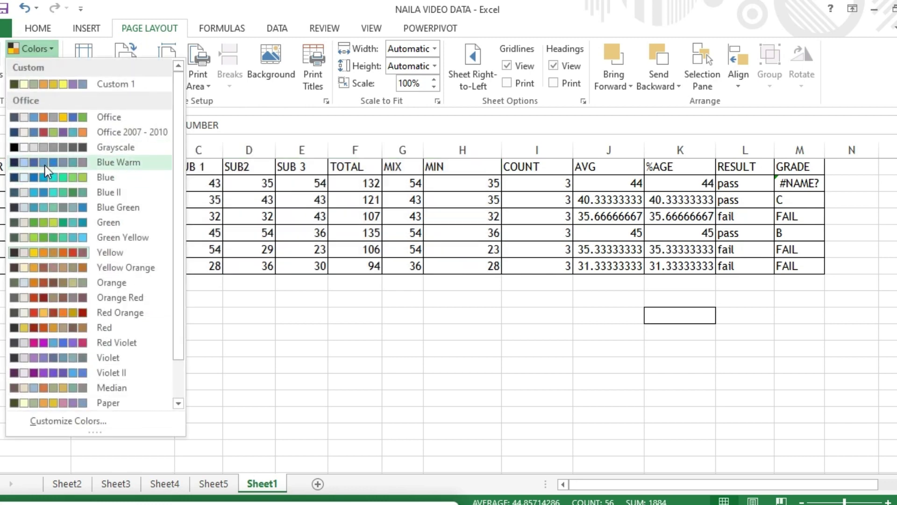
click(45, 164)
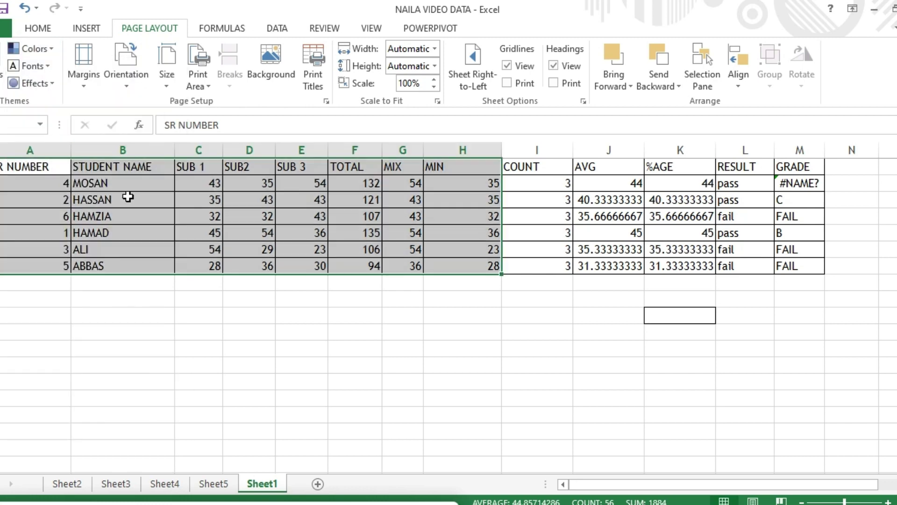
Look through the theme font sets and theme effects without applying a new one
click(48, 64)
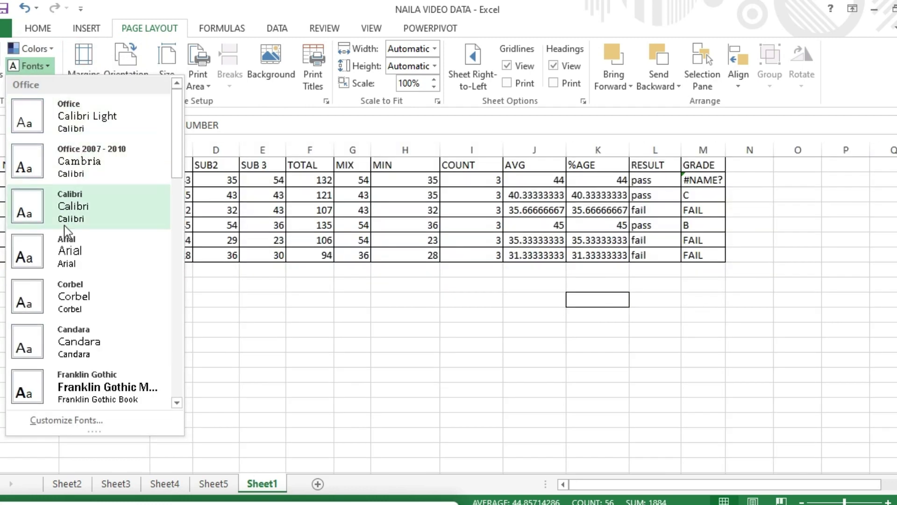
click(131, 280)
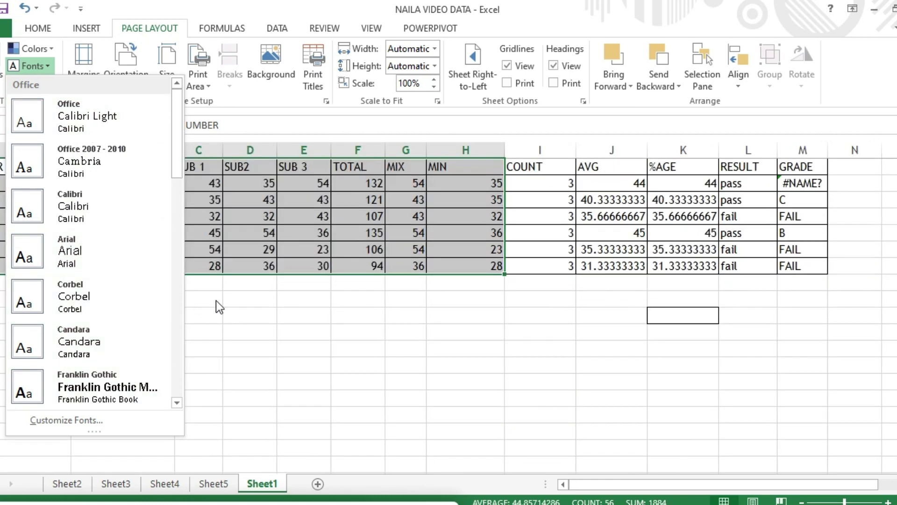
click(52, 83)
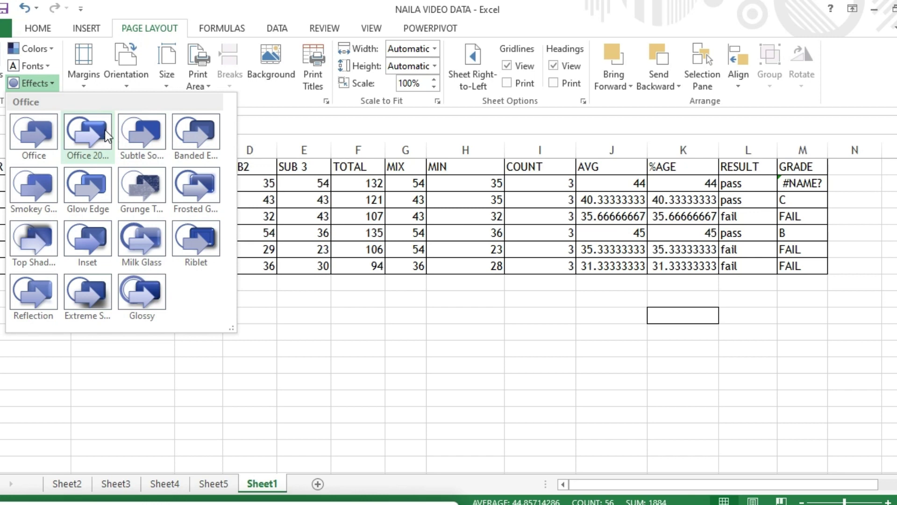
click(213, 351)
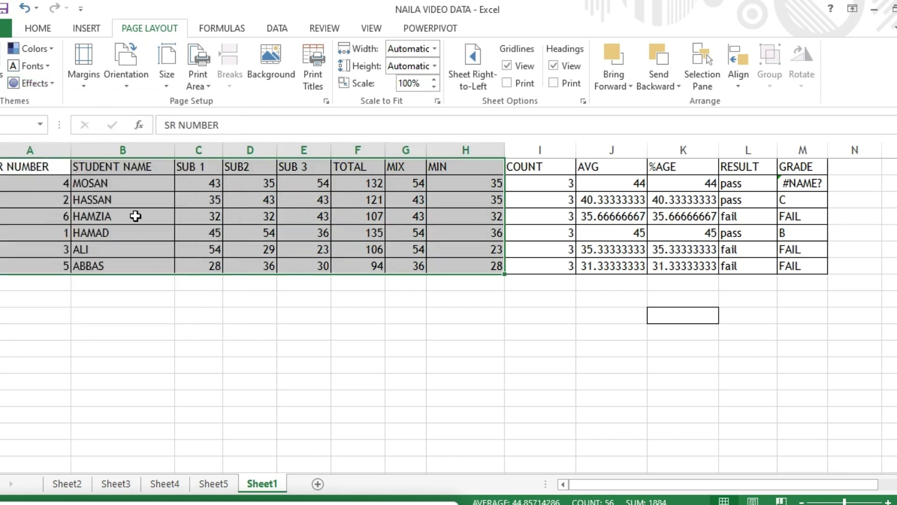
View the preset page margins available for the student sheet
click(82, 87)
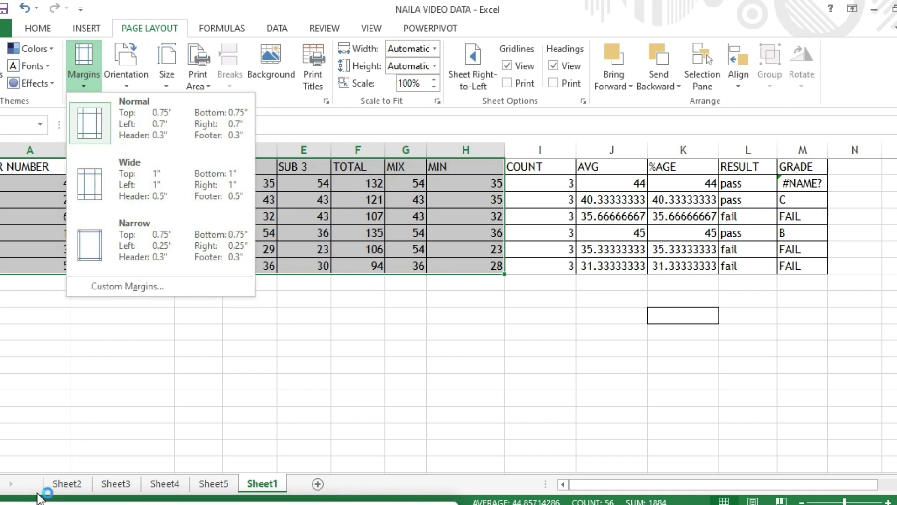
click(227, 367)
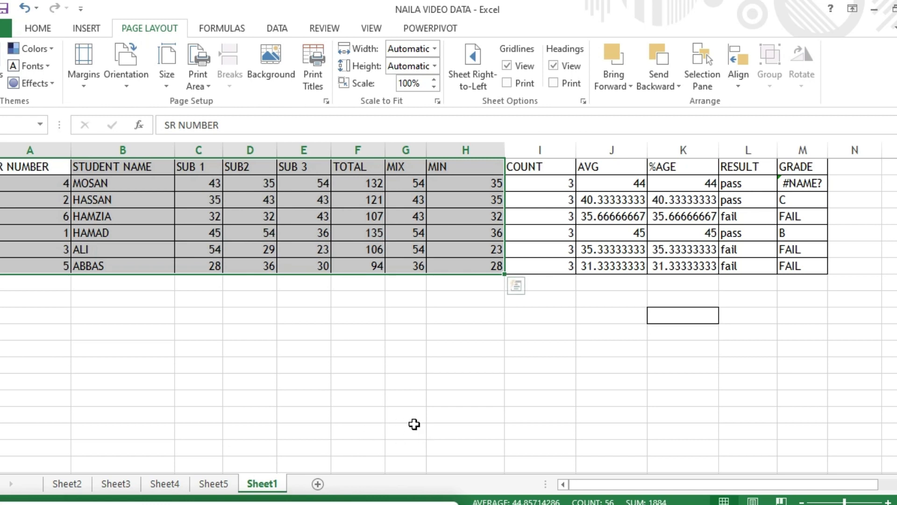
Show the blank Sheet5 in Page Layout view, zoomed out so that several whole pages fit
key(ctrl+Page_Up)
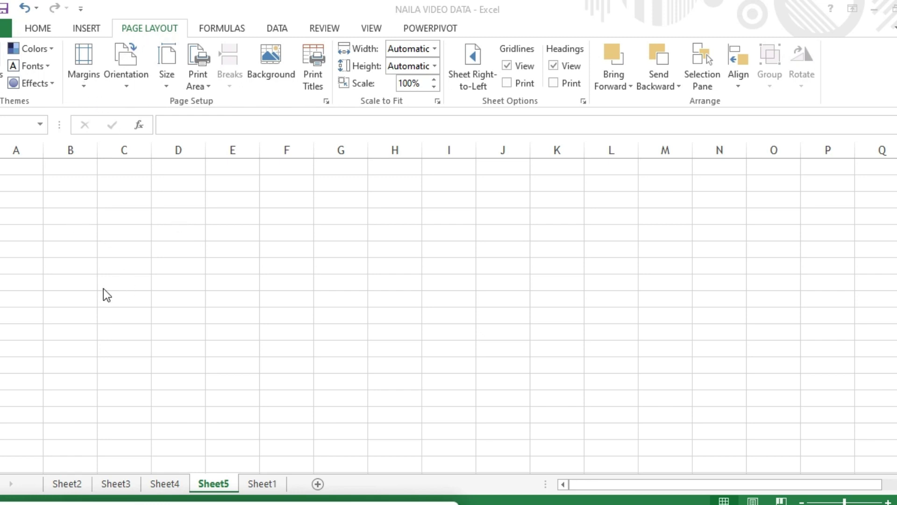
click(752, 501)
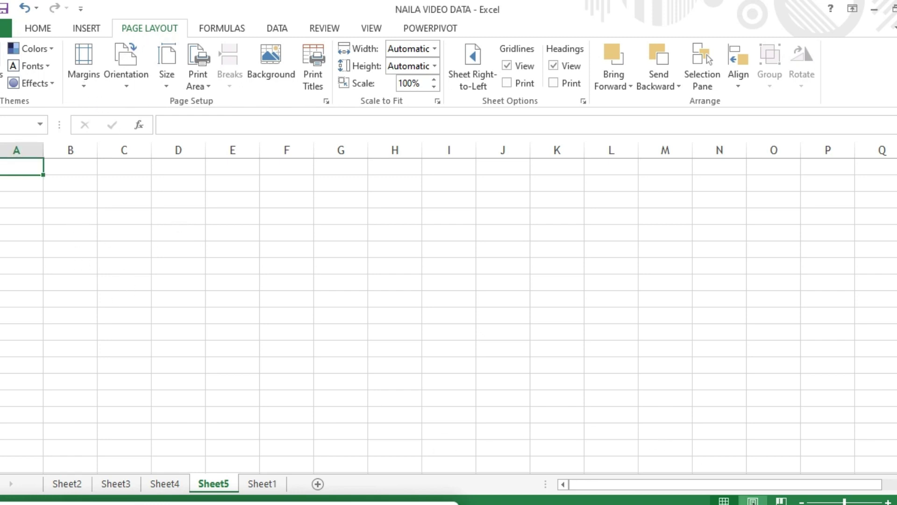
click(753, 501)
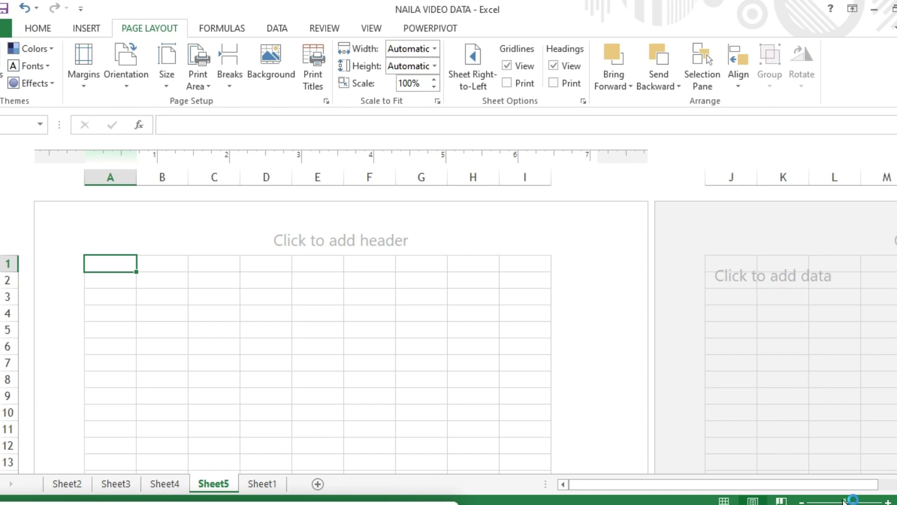
drag(844, 501, 820, 502)
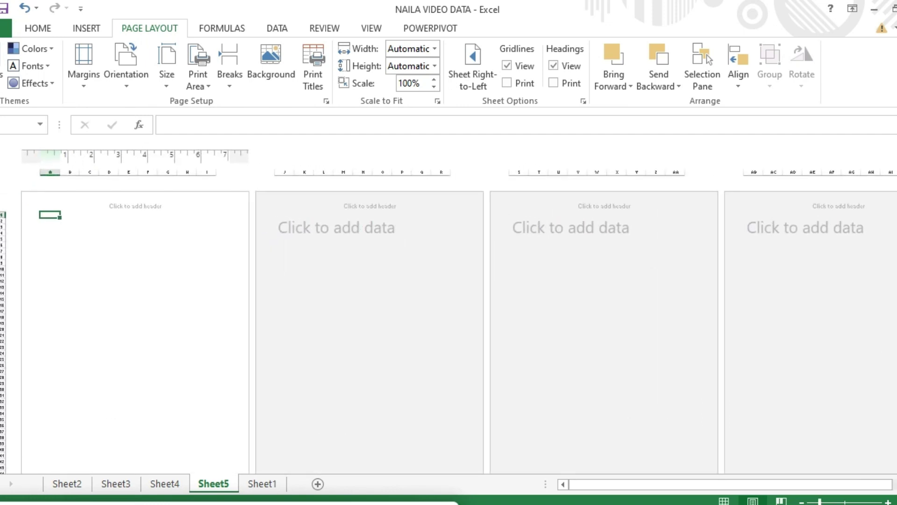
scroll(467, 304, down, 1)
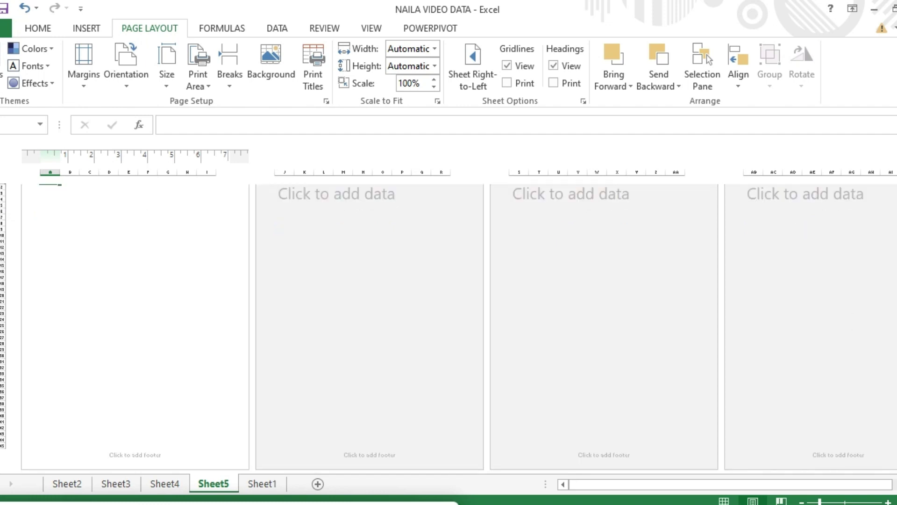
click(167, 276)
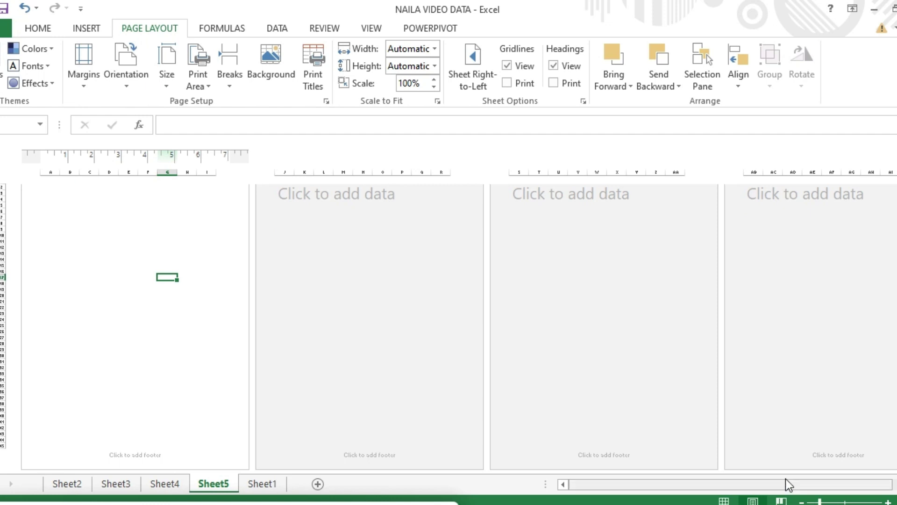
Switch Sheet5 to Normal view and back to Page Layout view to compare them
click(726, 501)
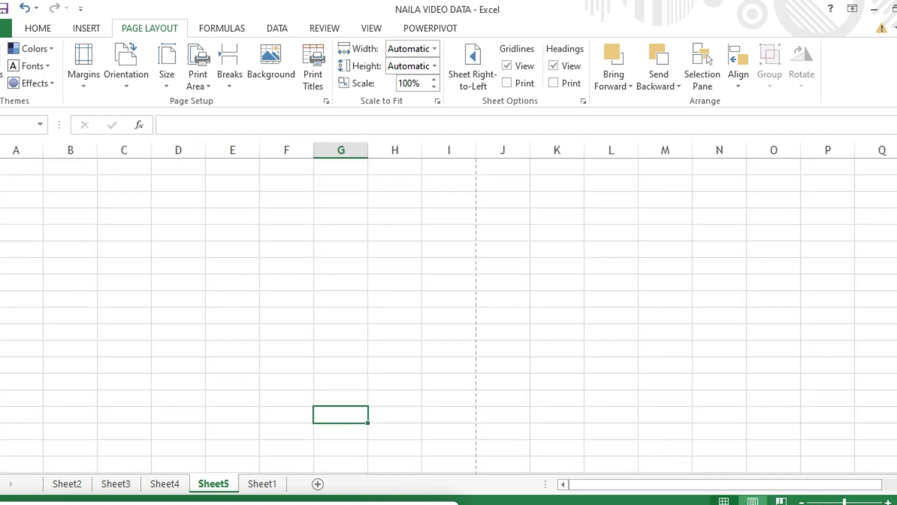
click(781, 501)
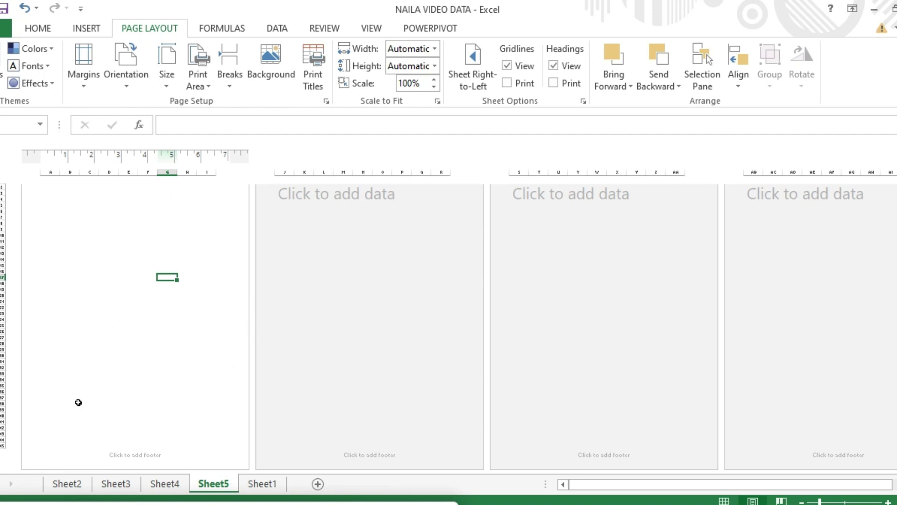
Apply the Normal margin preset to the pages of Sheet5
click(84, 84)
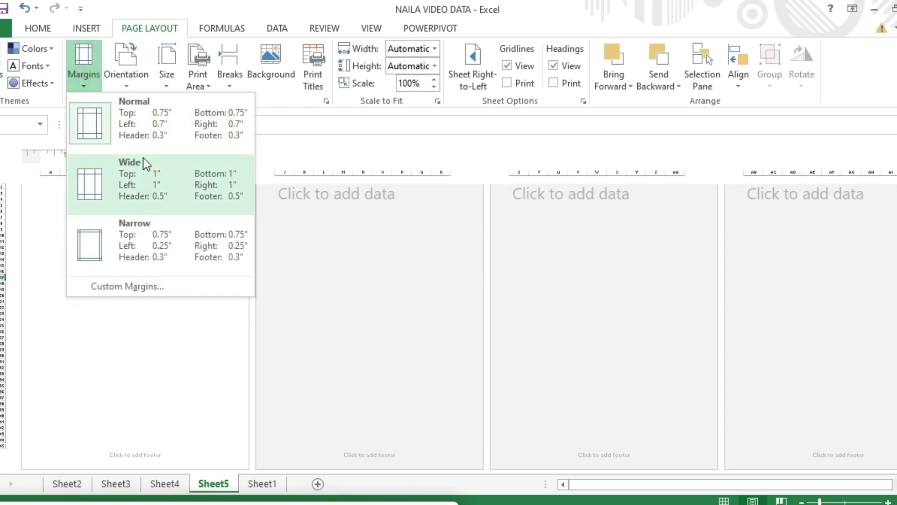
click(139, 127)
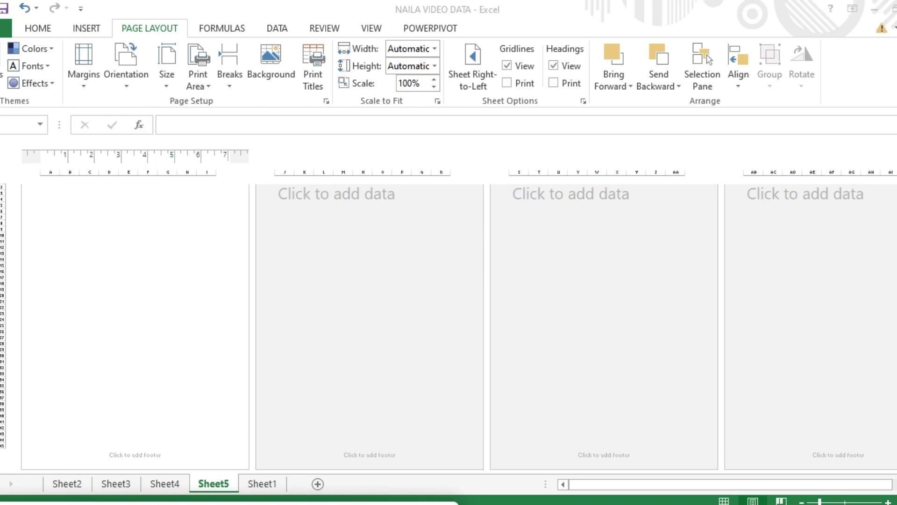
mouse_move(572, 500)
click(612, 500)
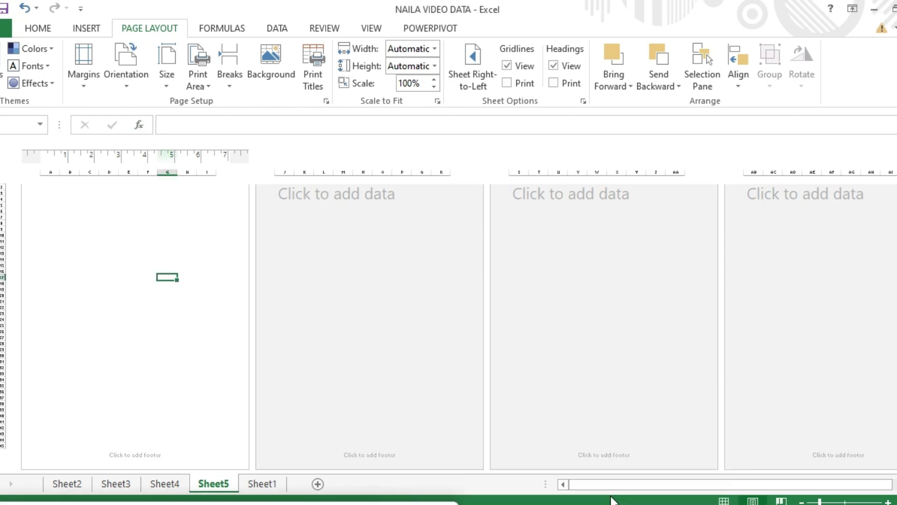
Show the student data on Sheet1 in Page Layout view and look over its pages
click(257, 489)
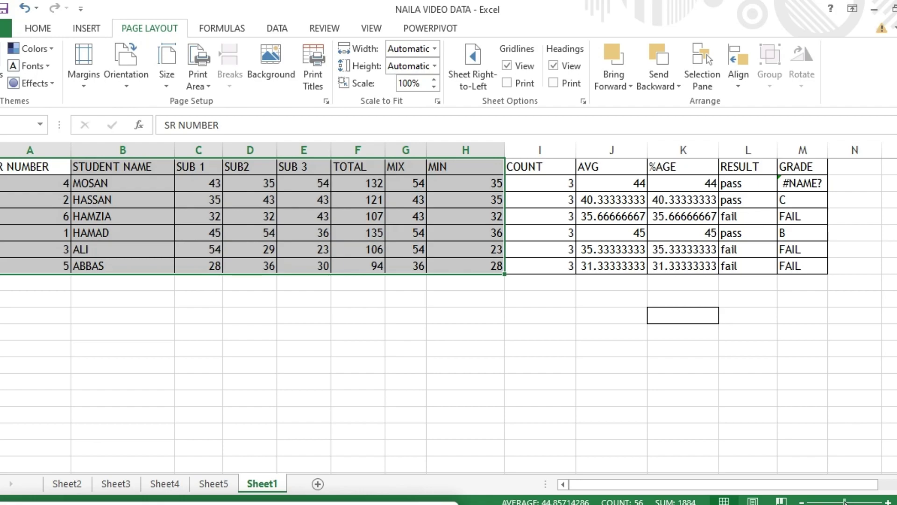
mouse_move(845, 501)
mouse_down()
mouse_move(815, 501)
mouse_move(832, 501)
mouse_up()
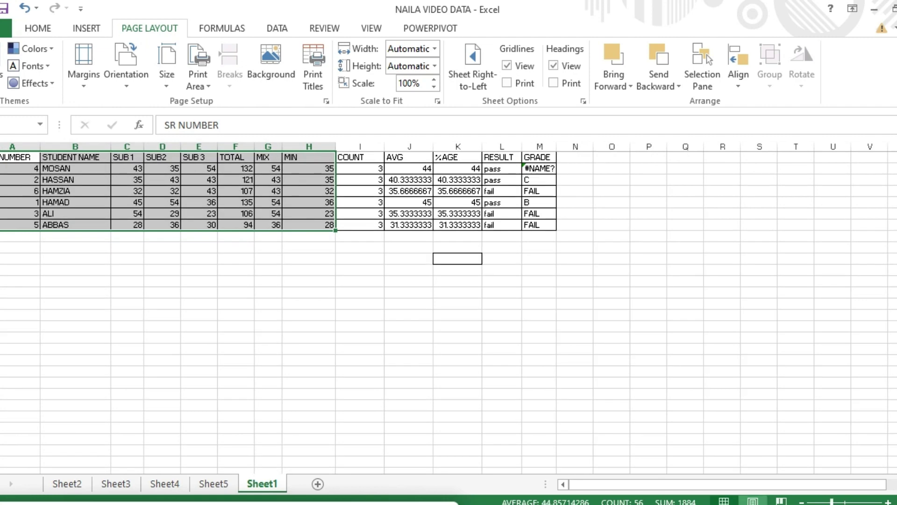
click(753, 501)
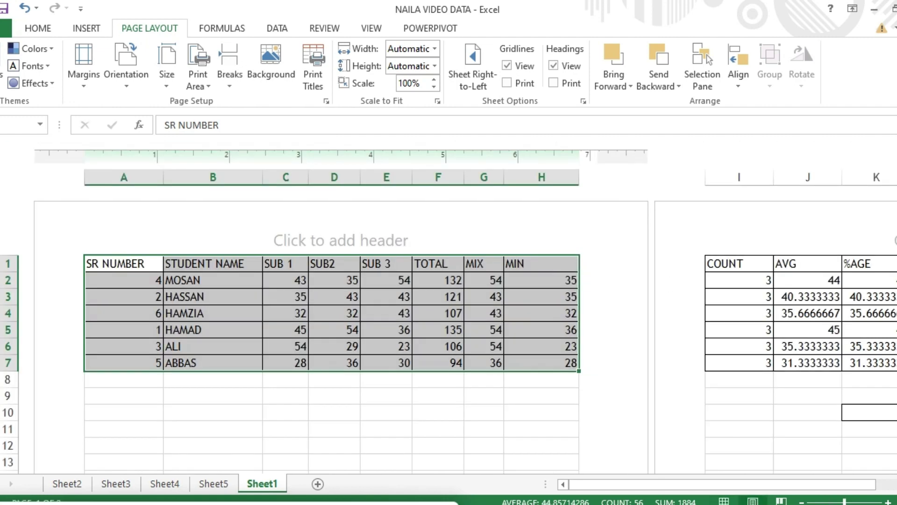
scroll(327, 303, down, 4)
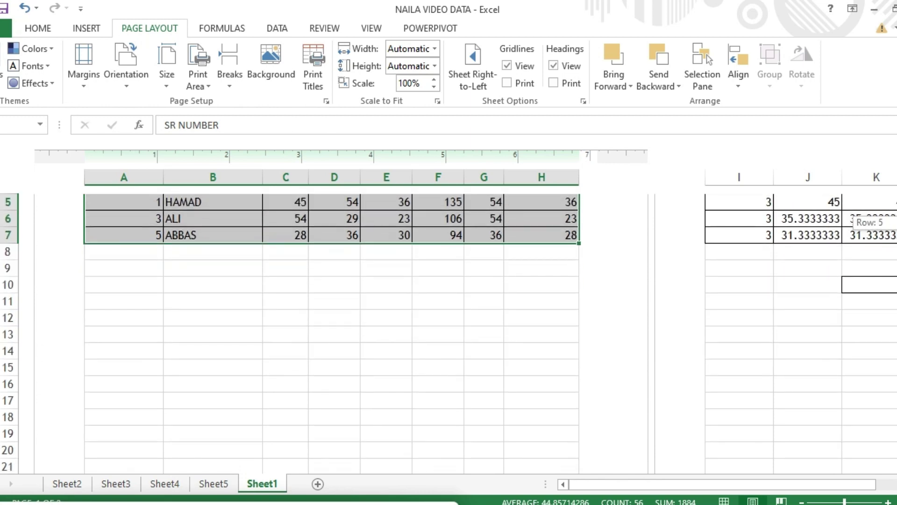
drag(892, 259, 892, 222)
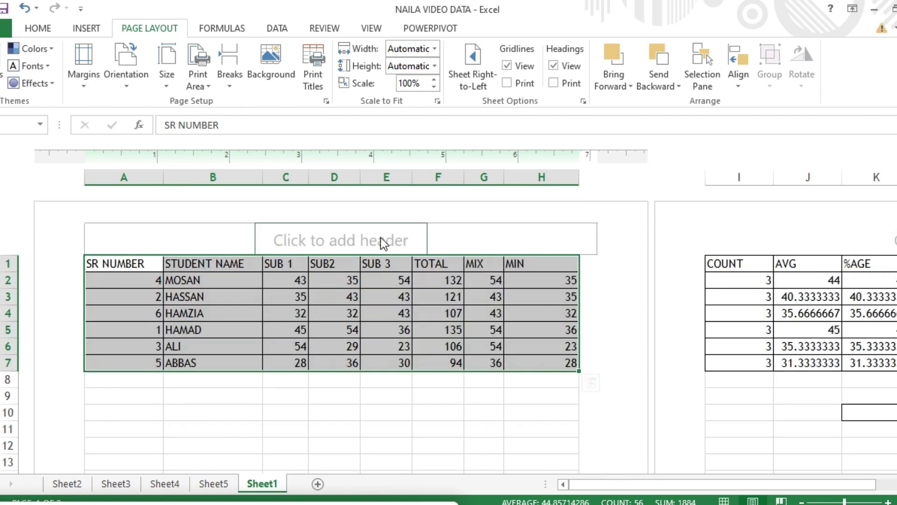
Try the Narrow margin preset on Sheet1 and set the margins back to the Normal preset
click(90, 85)
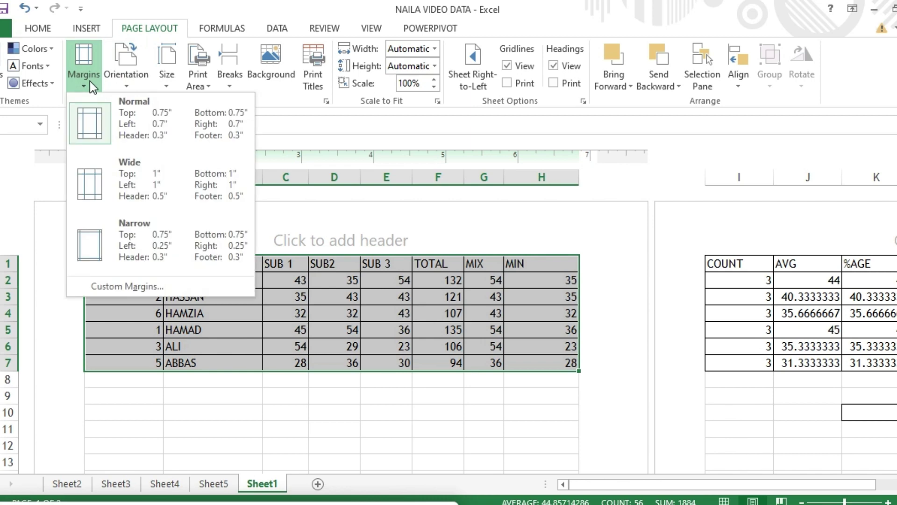
click(159, 235)
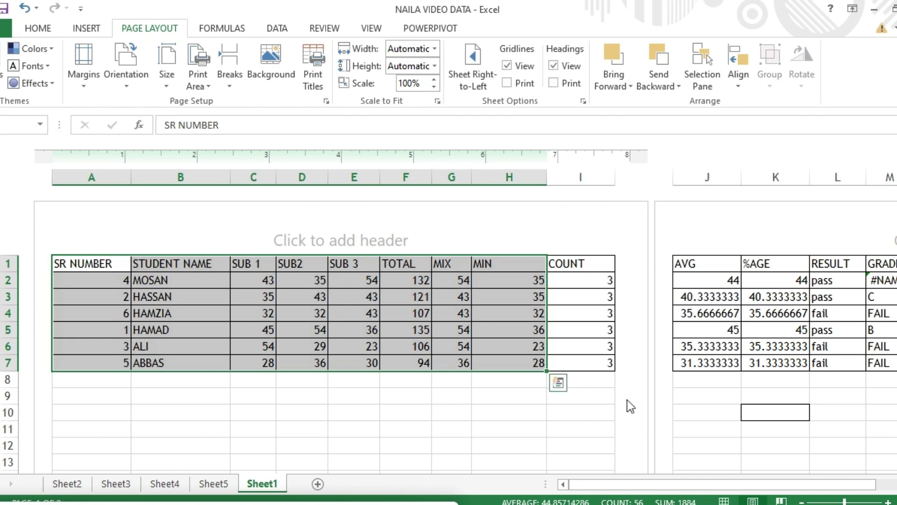
click(85, 86)
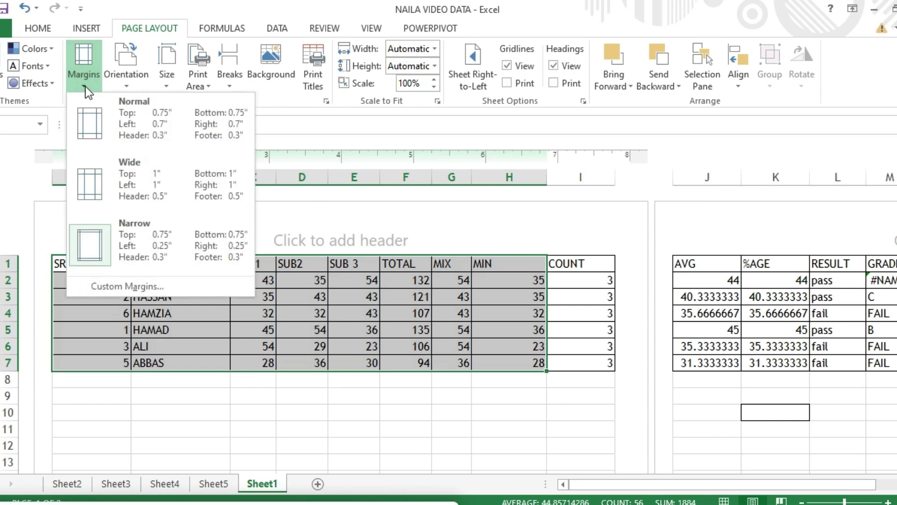
click(160, 132)
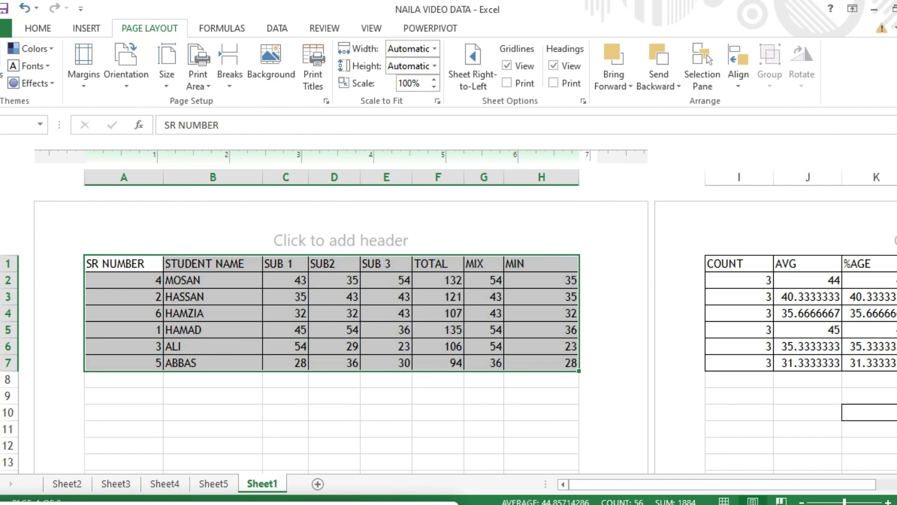
Show Sheet1 in Normal view, zoomed out to examine the page break lines around the student table
click(82, 85)
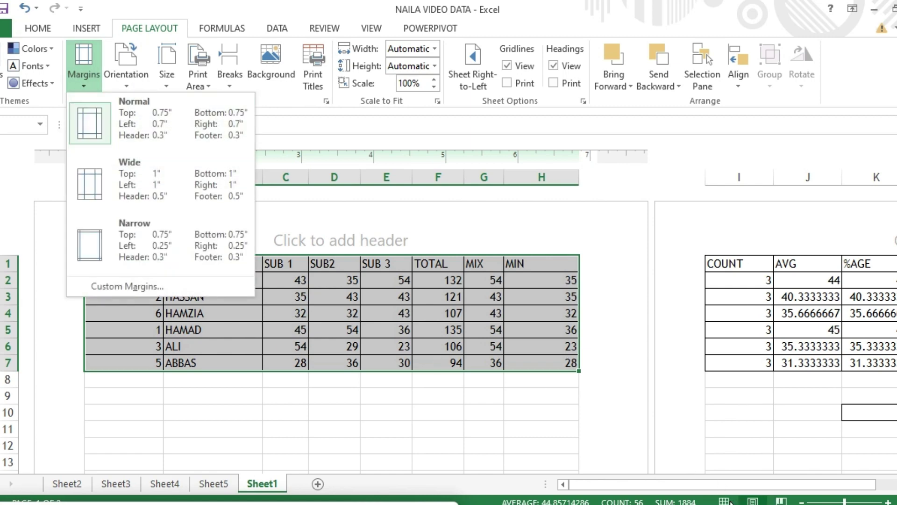
click(845, 502)
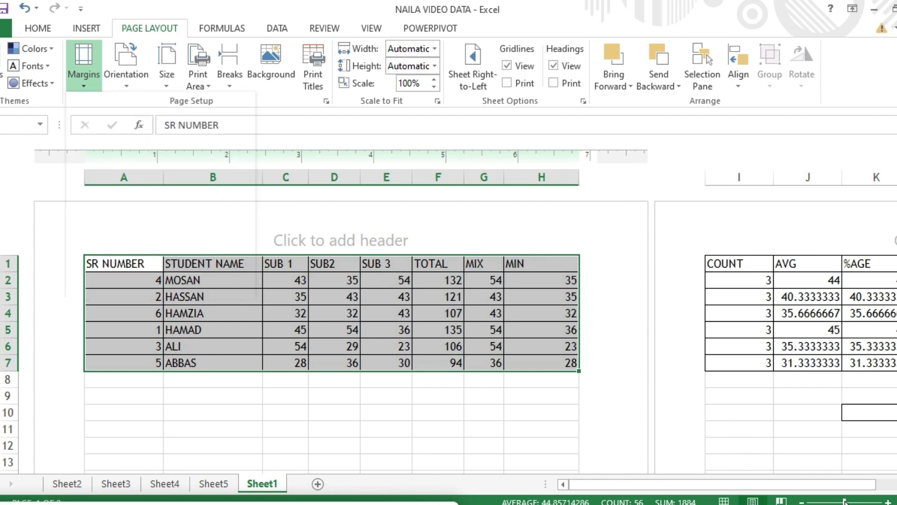
drag(845, 502, 823, 502)
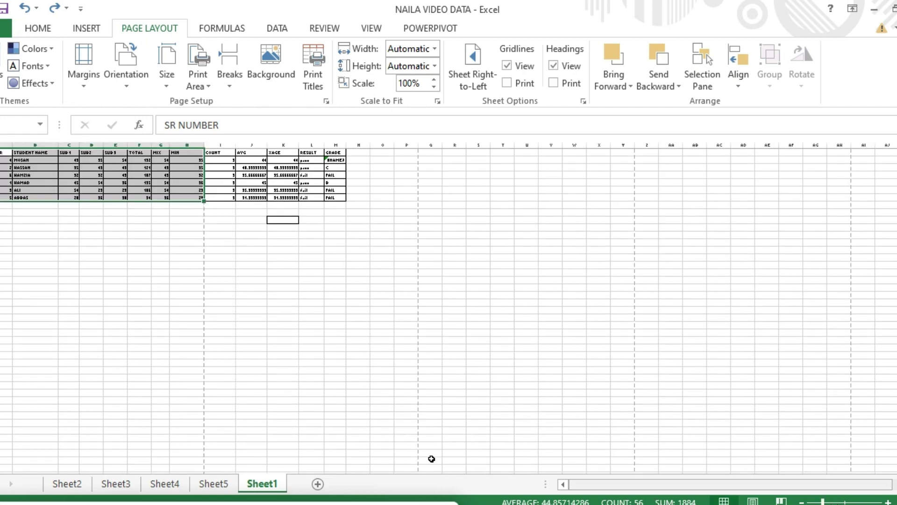
click(365, 499)
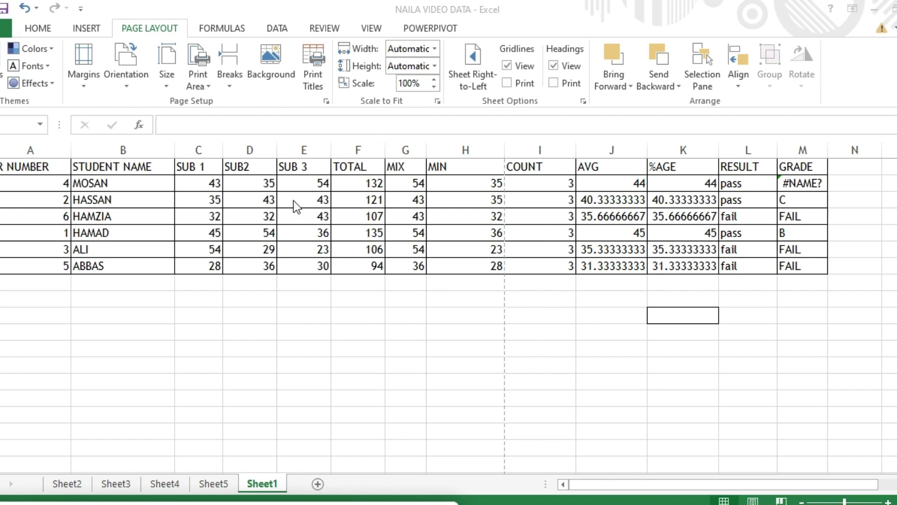
Set the page orientation of Sheet1 to Landscape
click(130, 86)
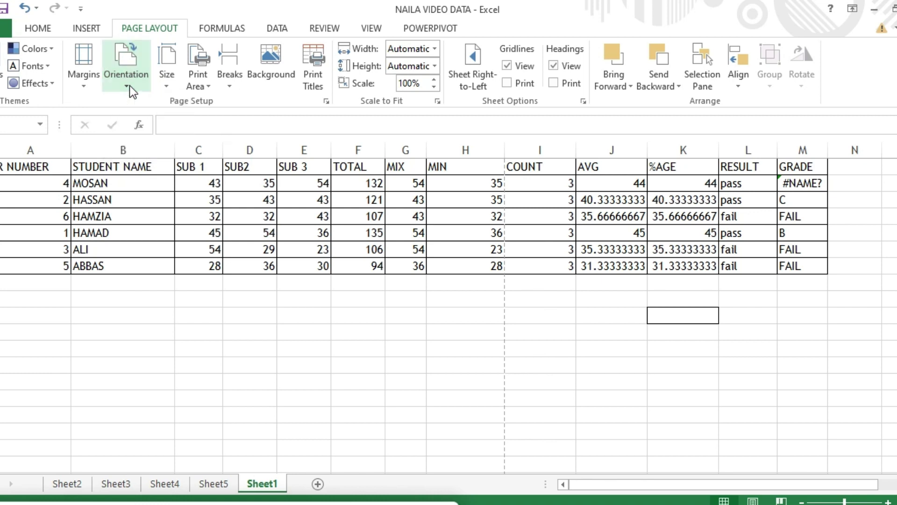
click(130, 86)
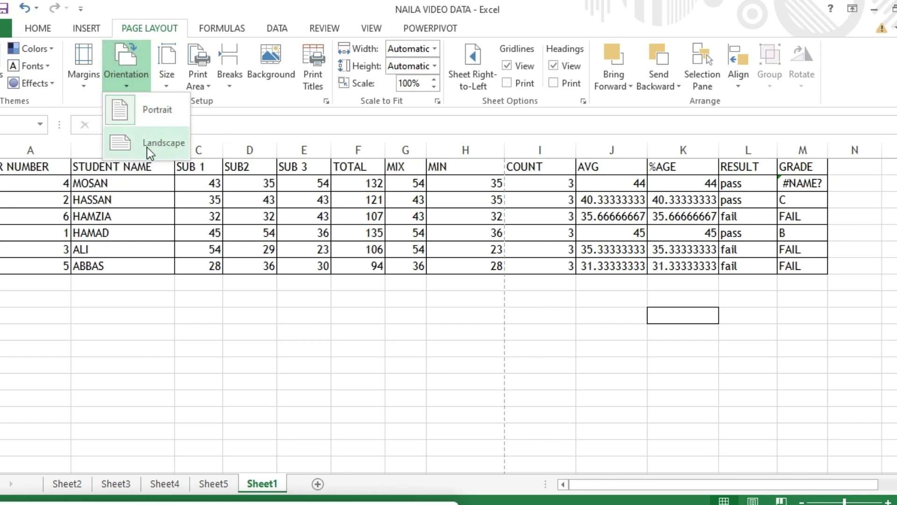
click(164, 113)
click(125, 87)
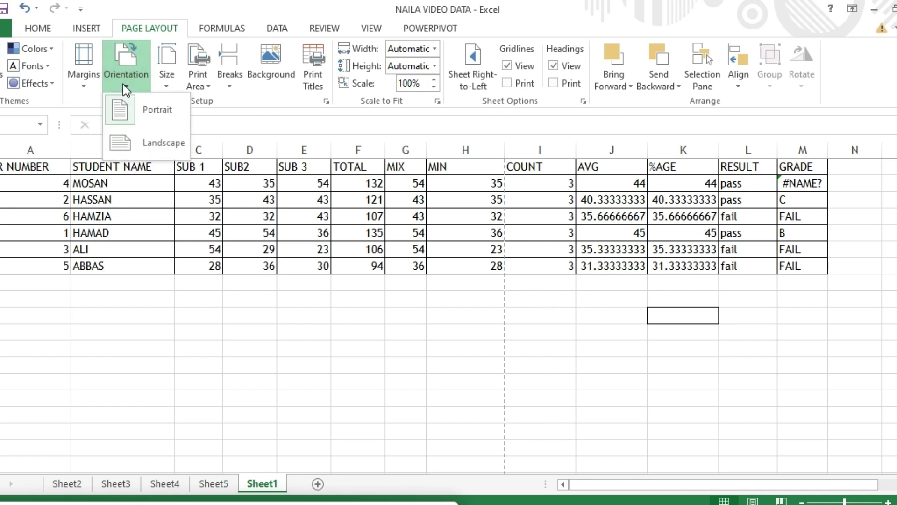
click(169, 145)
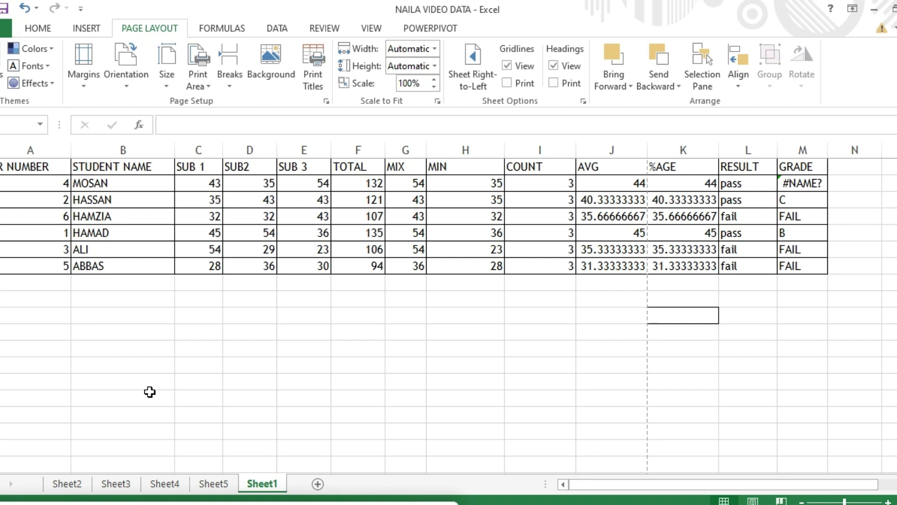
Check both landscape pages of the student table in the print preview and return to the sheet
key(ctrl+p)
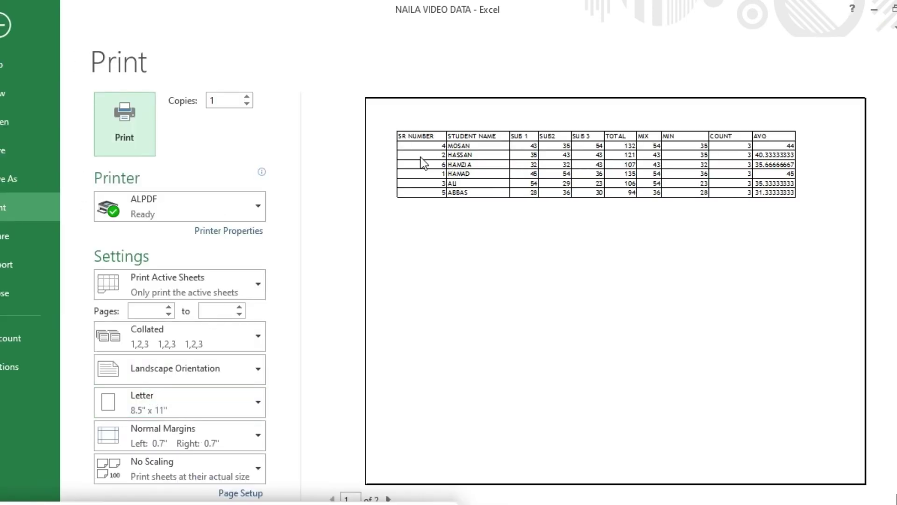
click(5, 25)
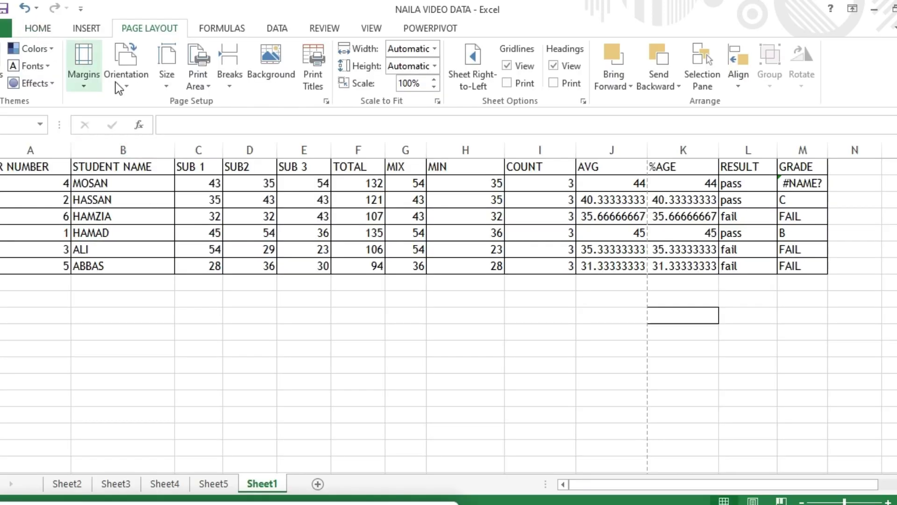
key(ctrl+p)
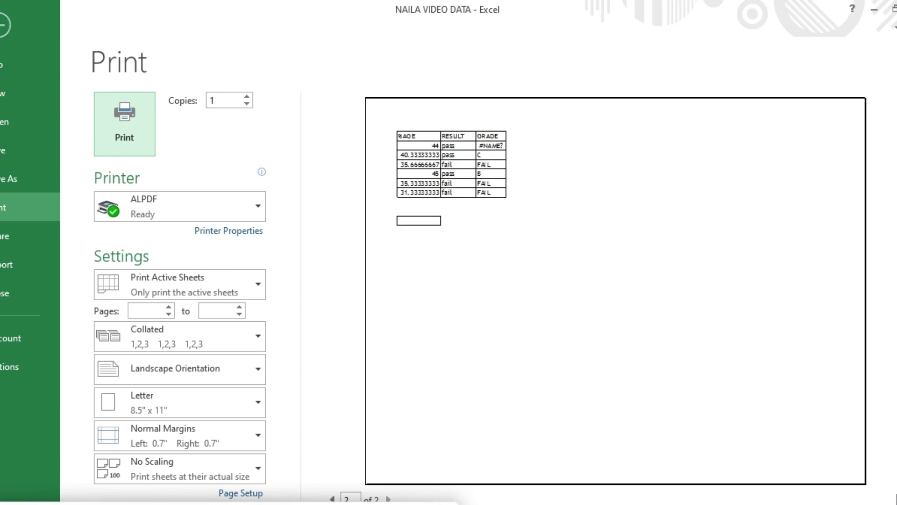
click(2, 34)
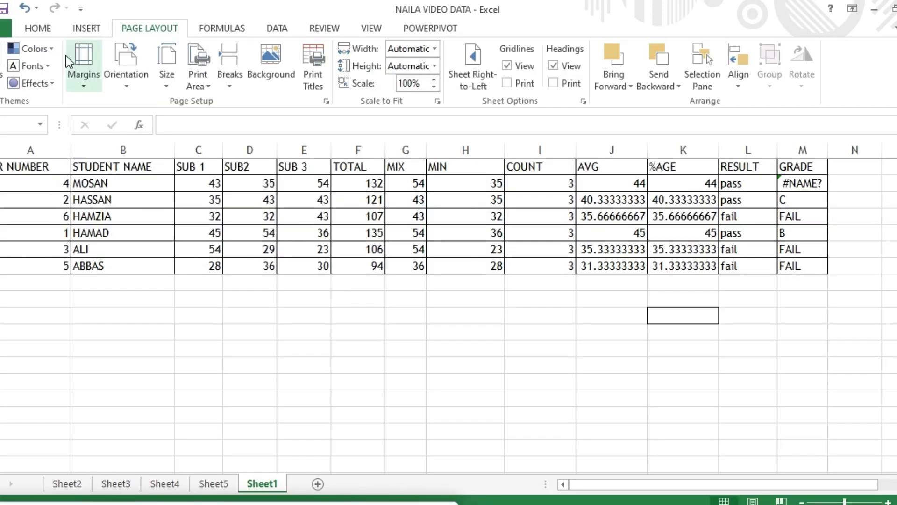
Set the orientation of Sheet1 to Portrait and check the page and its margin presets in the print preview
click(122, 86)
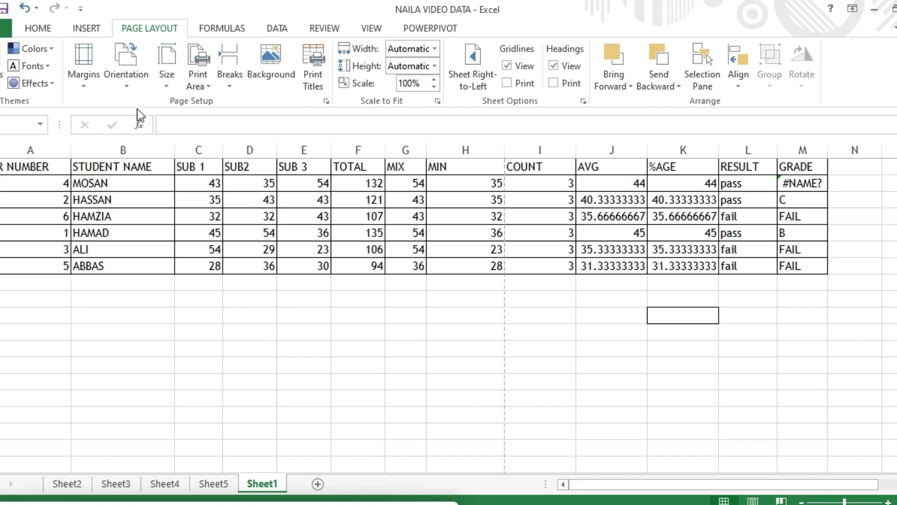
key(ctrl+p)
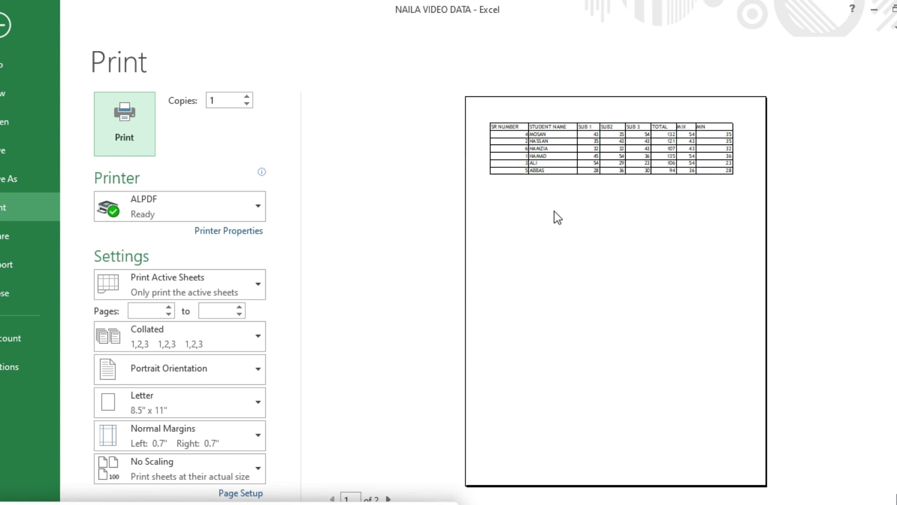
click(213, 433)
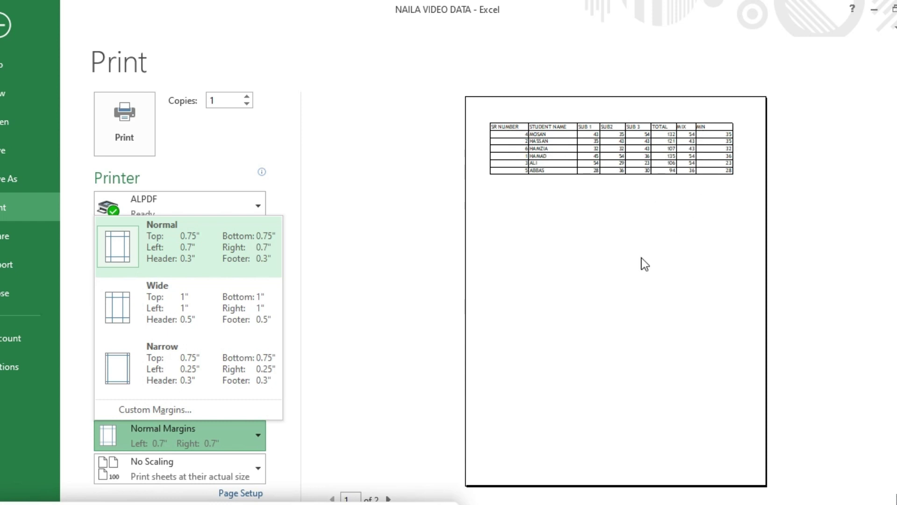
click(1, 28)
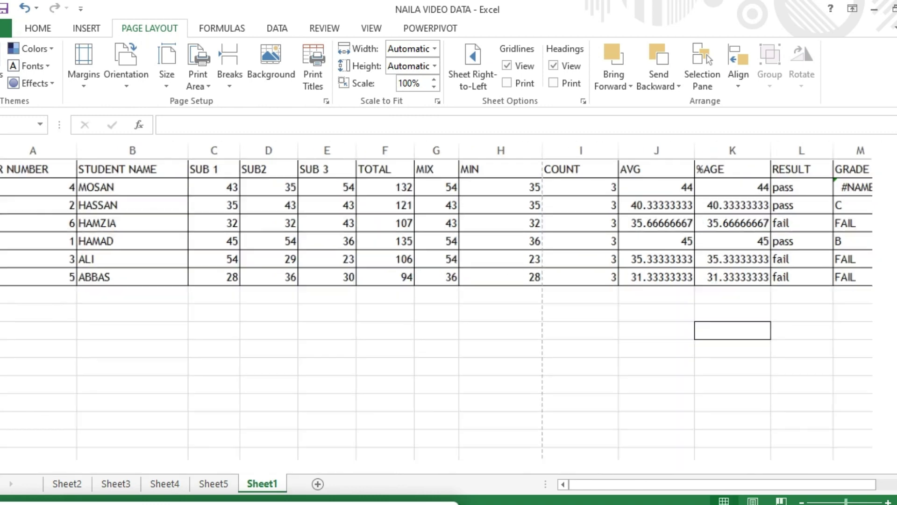
scroll(449, 309, right, 3)
scroll(449, 309, up, 4)
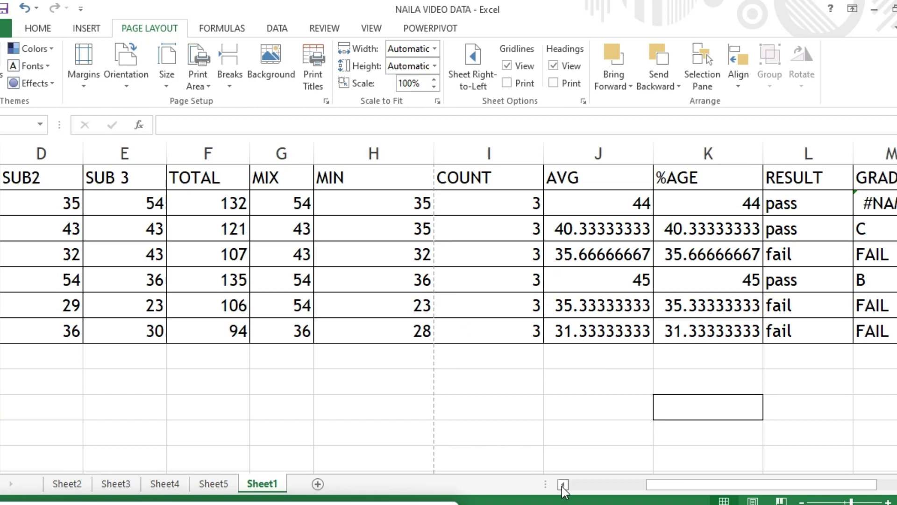
click(665, 484)
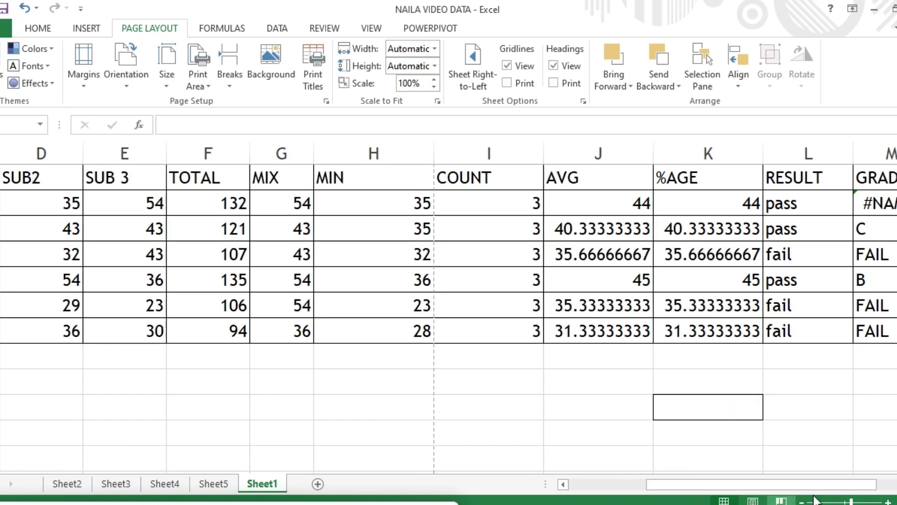
drag(851, 501, 845, 501)
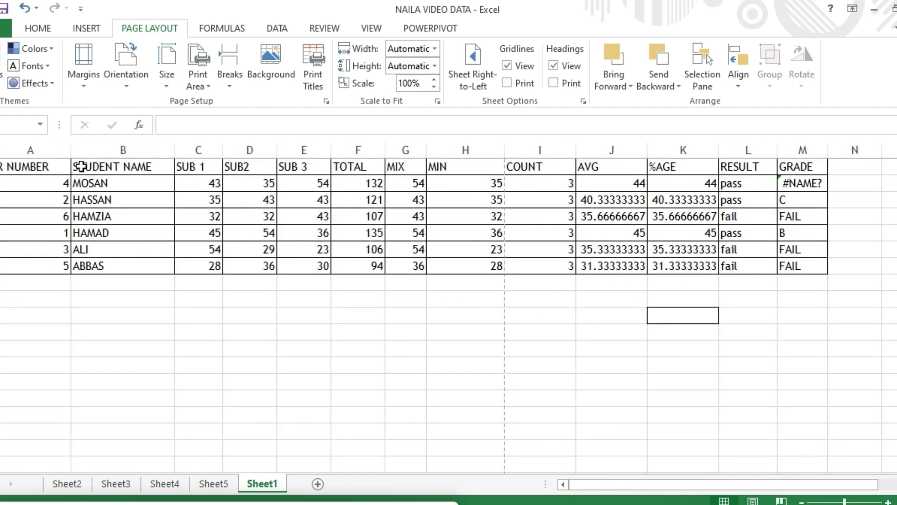
Narrow the SUB 1 and SUB2 columns of the student table close to their contents
drag(84, 167, 822, 272)
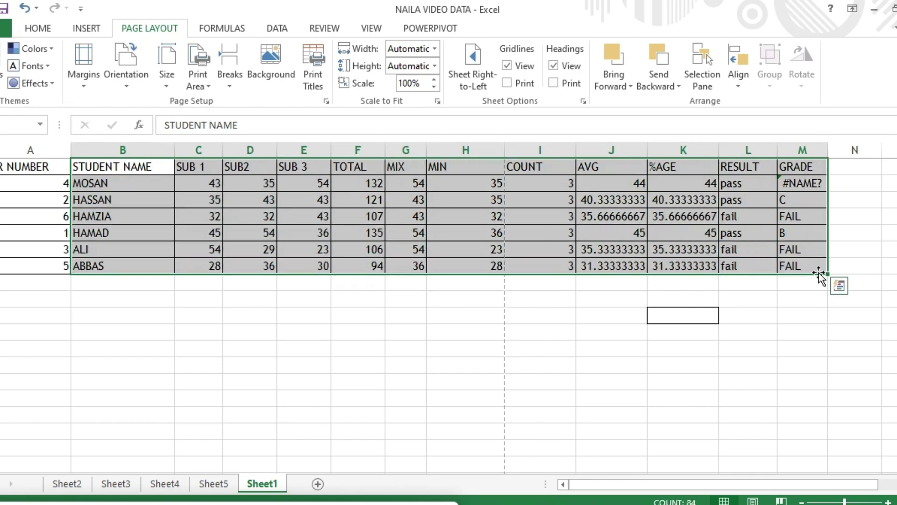
drag(223, 146, 209, 147)
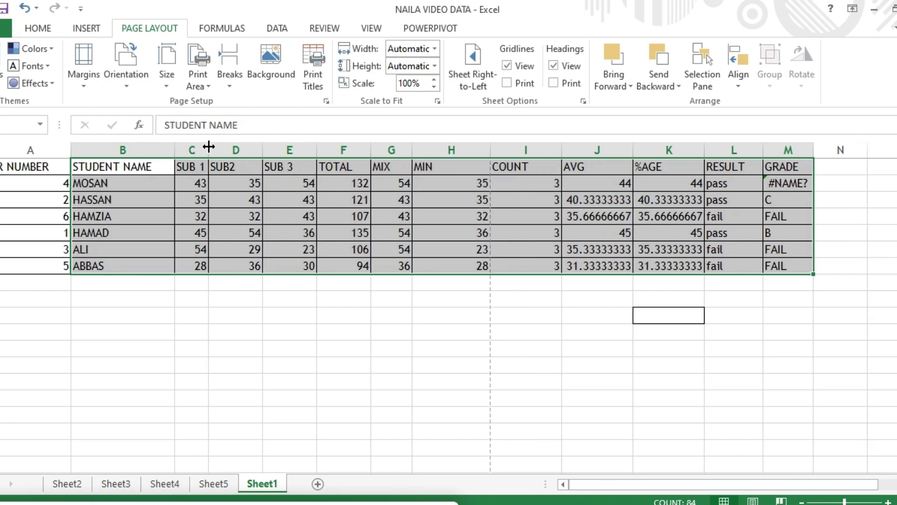
drag(263, 148, 238, 148)
click(265, 149)
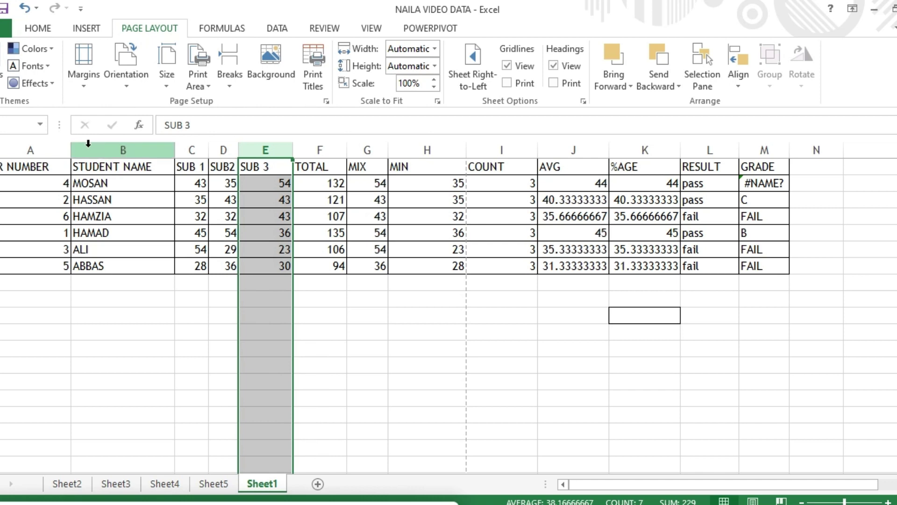
AutoFit the column widths of columns B through M, from STUDENT NAME to GRADE
drag(82, 148, 765, 182)
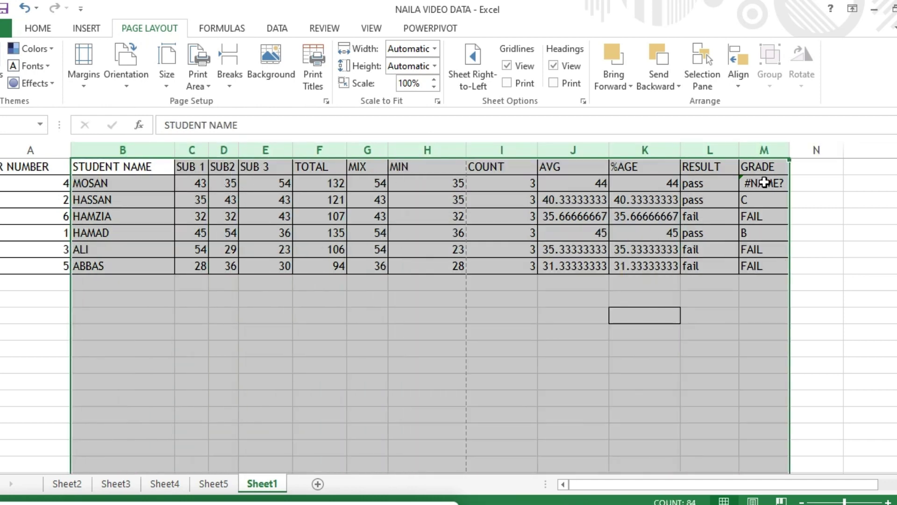
click(38, 28)
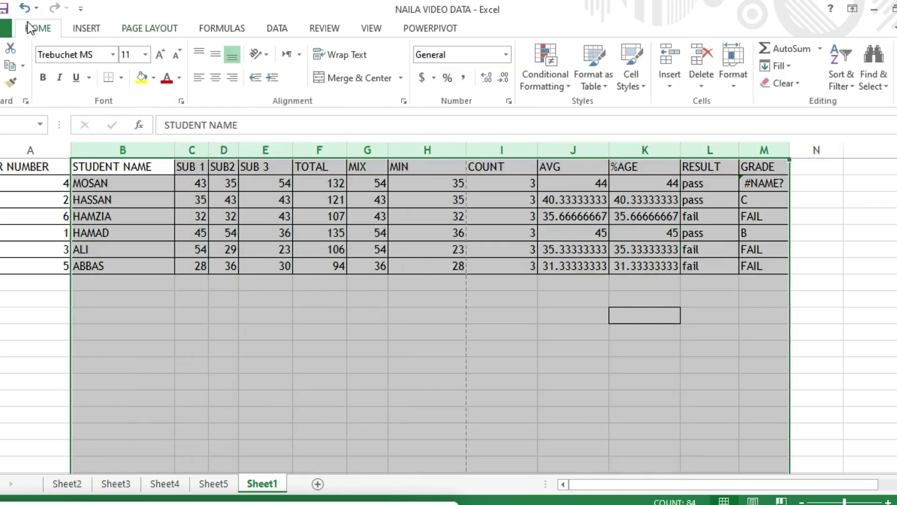
click(734, 86)
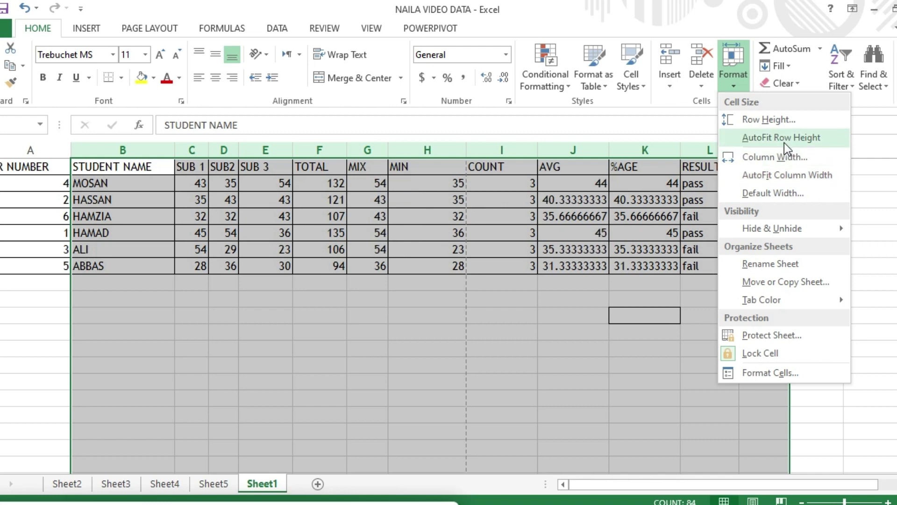
click(801, 179)
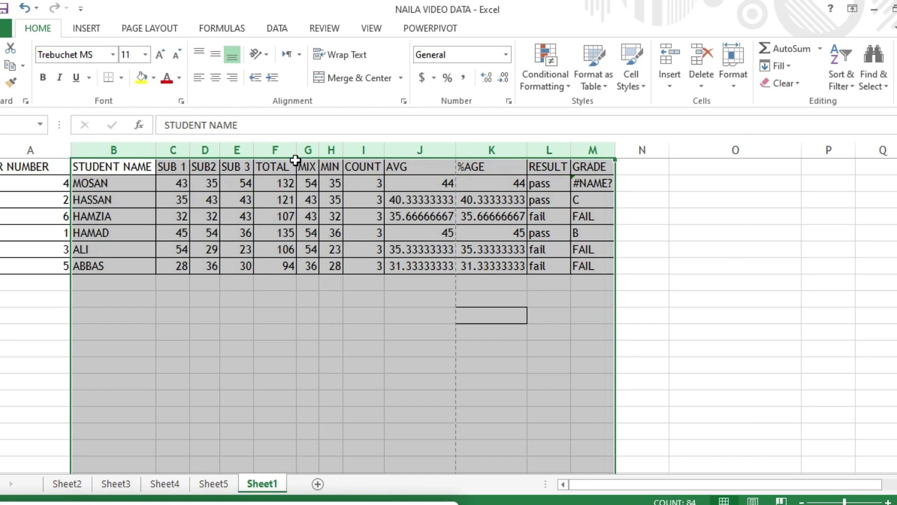
Give columns B through M one equal width that fits within the page break, and widen the STUDENT NAME column slightly
drag(295, 150, 285, 149)
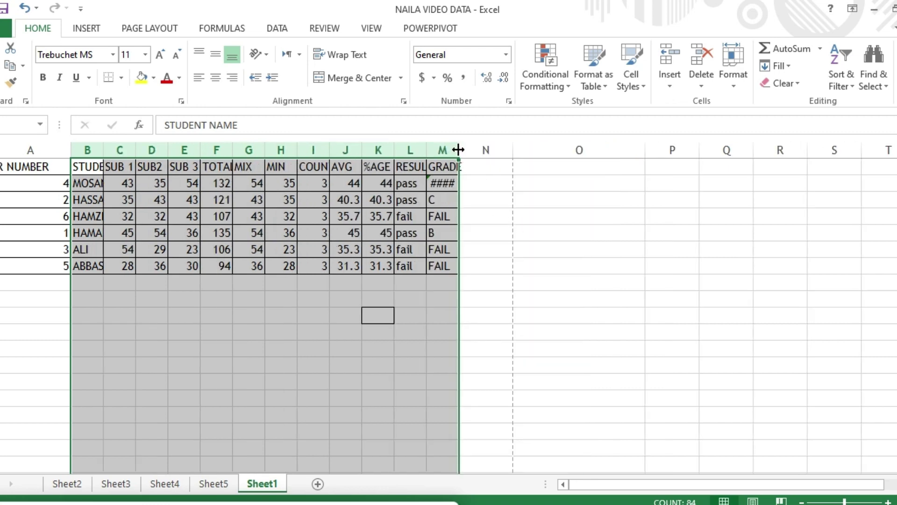
drag(459, 150, 465, 149)
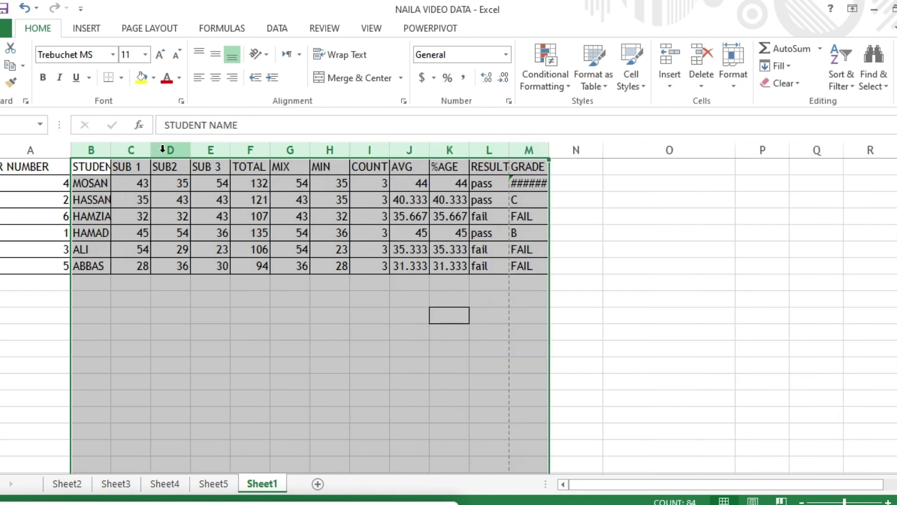
drag(349, 153, 345, 150)
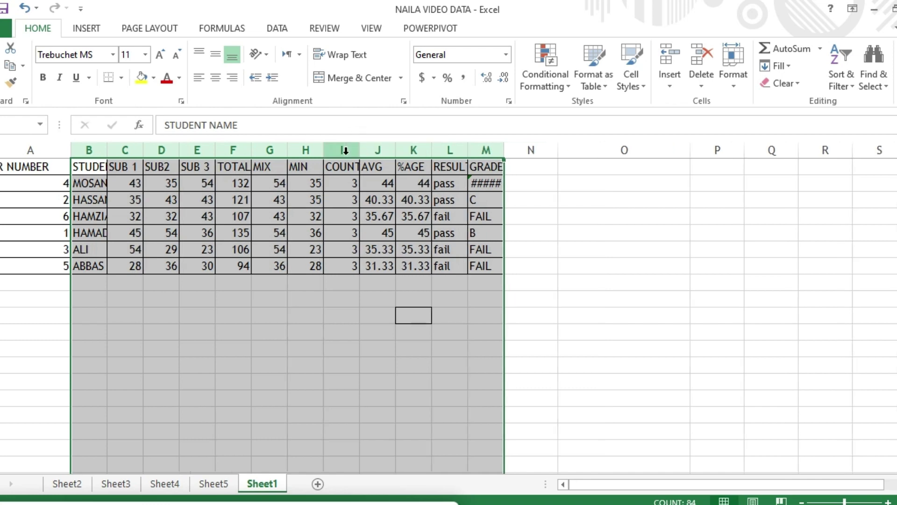
click(537, 264)
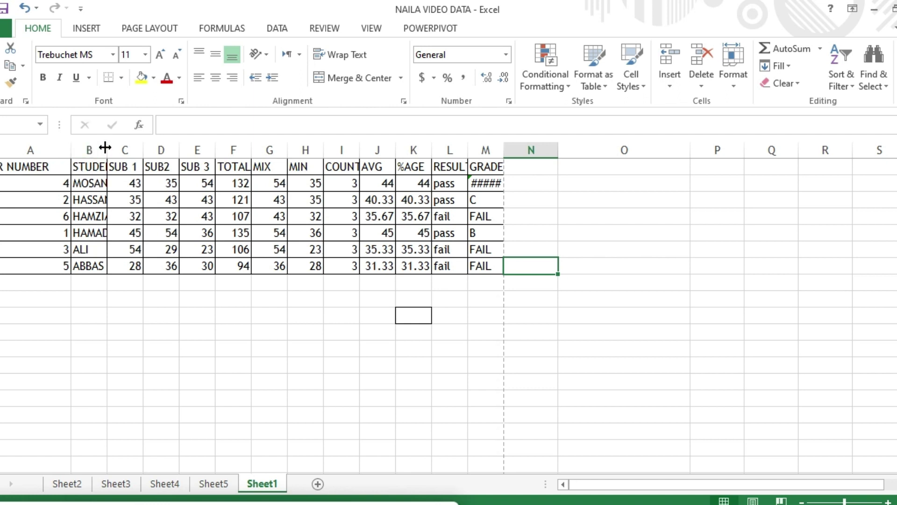
drag(107, 149, 116, 153)
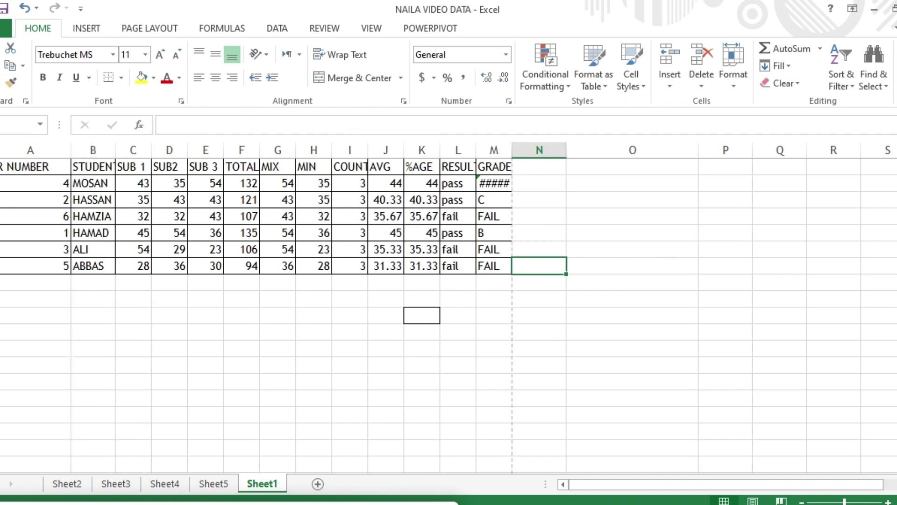
Open the print preview and try the Narrow and Wide margin presets on the portrait page
key(ctrl+p)
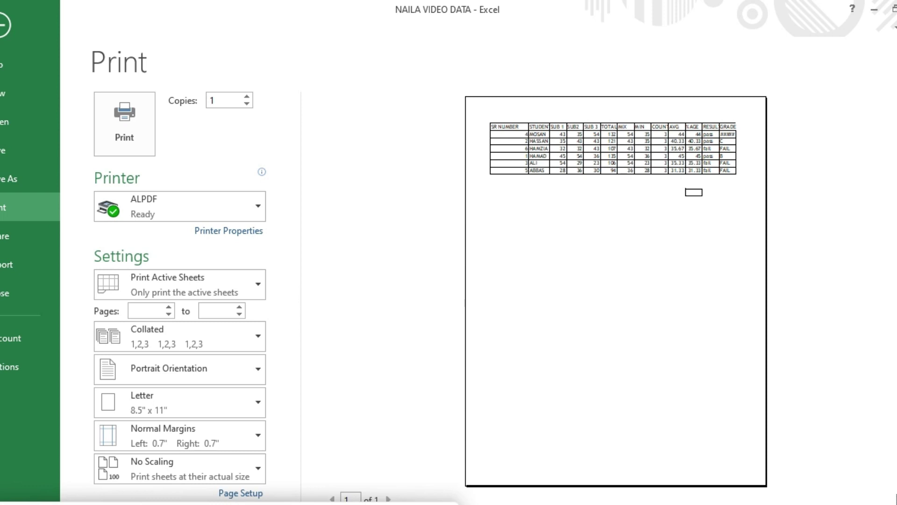
click(895, 224)
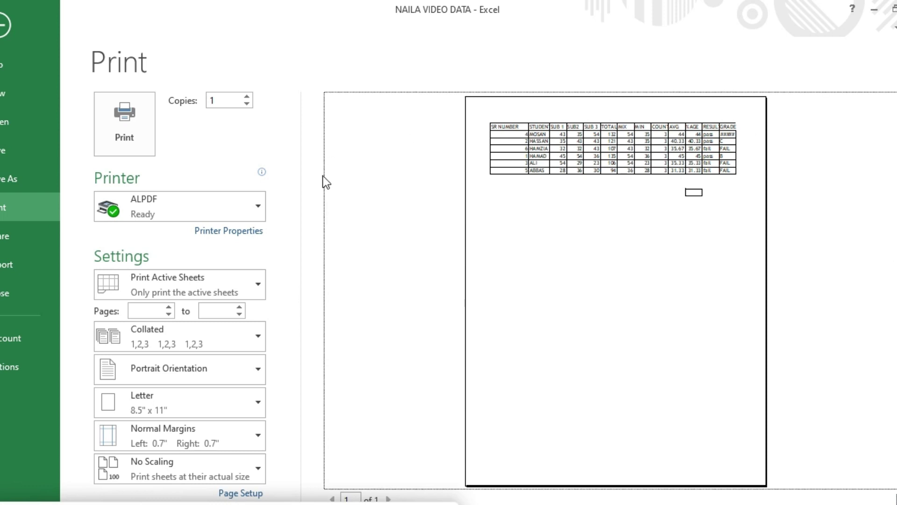
click(249, 433)
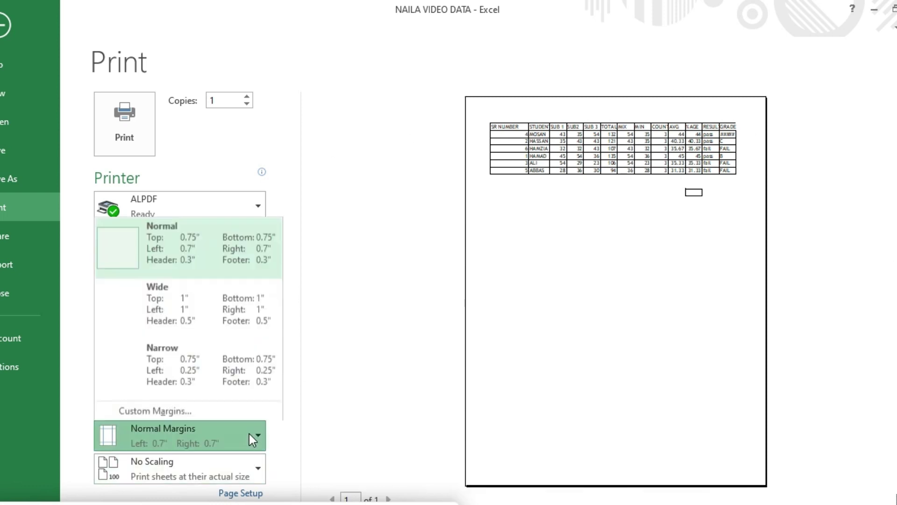
click(156, 363)
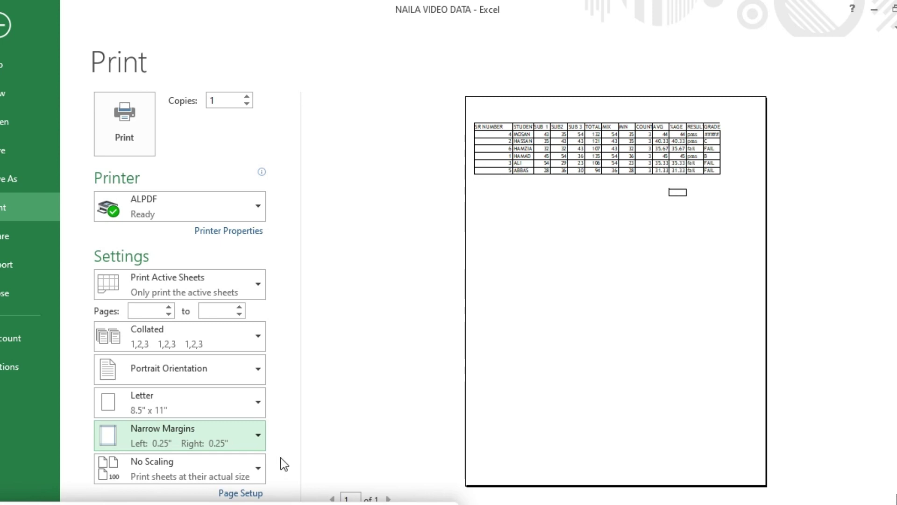
click(263, 431)
click(227, 303)
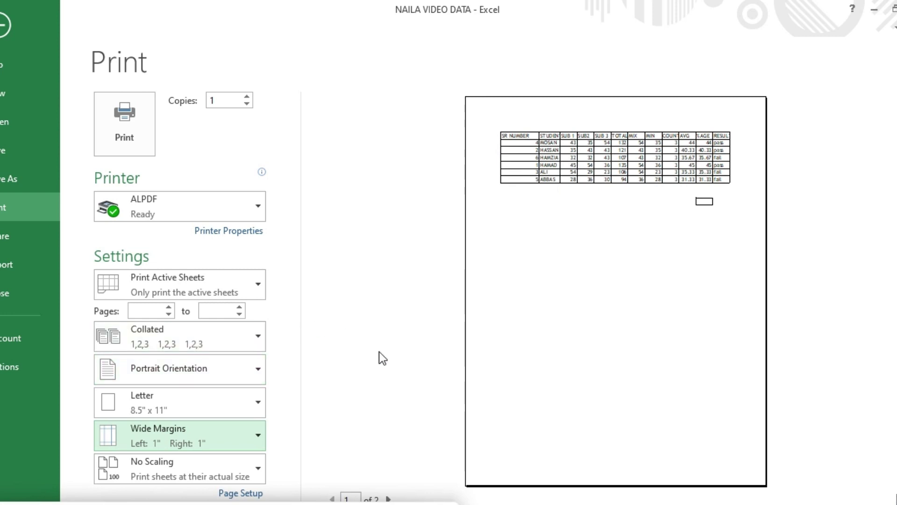
Restore the Normal margins in the print settings and return to the sheet
click(258, 401)
click(257, 423)
click(258, 427)
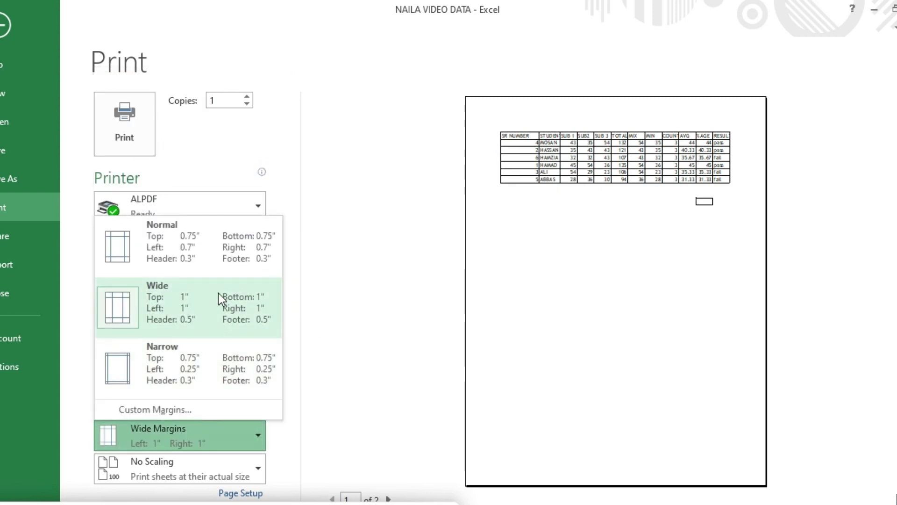
click(224, 262)
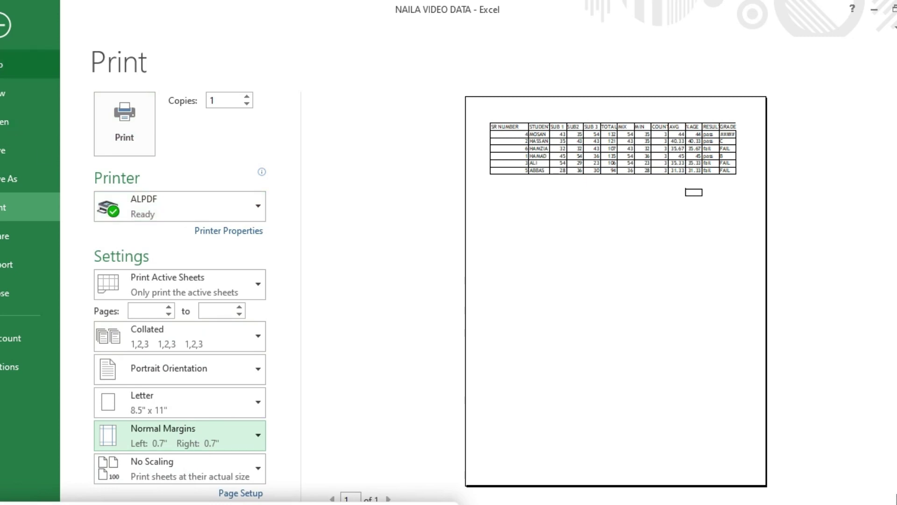
click(5, 24)
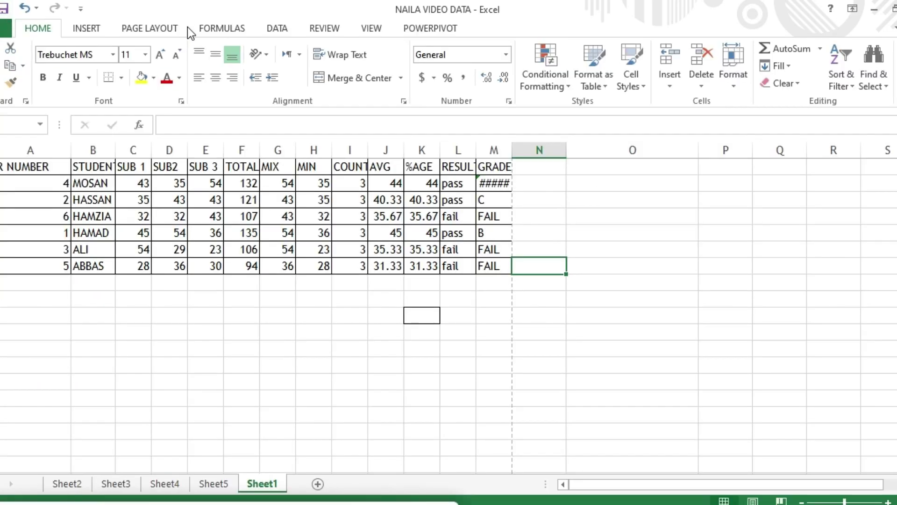
Set the paper size to A4 and view the Print Area options
click(167, 30)
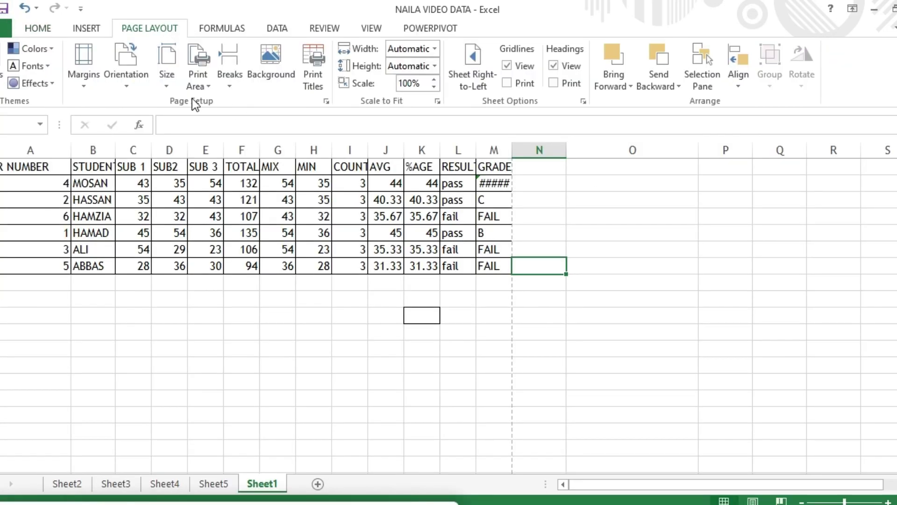
click(173, 88)
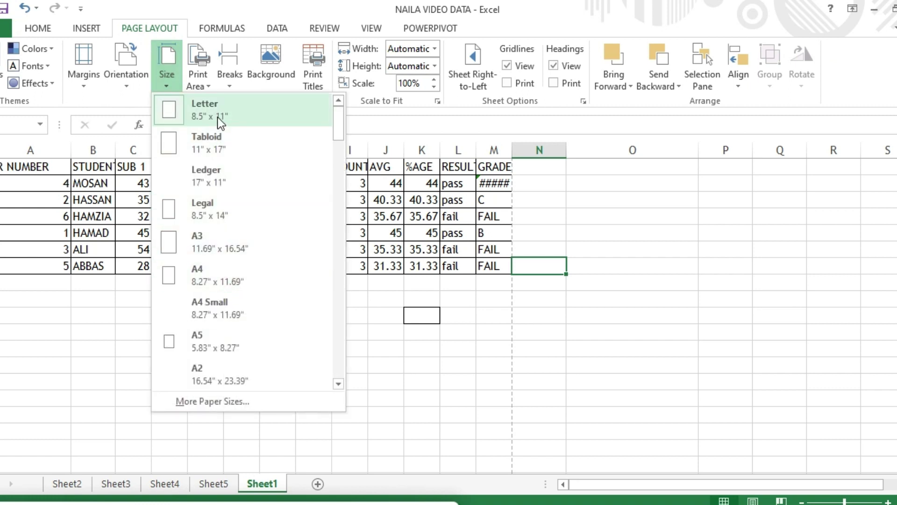
click(208, 279)
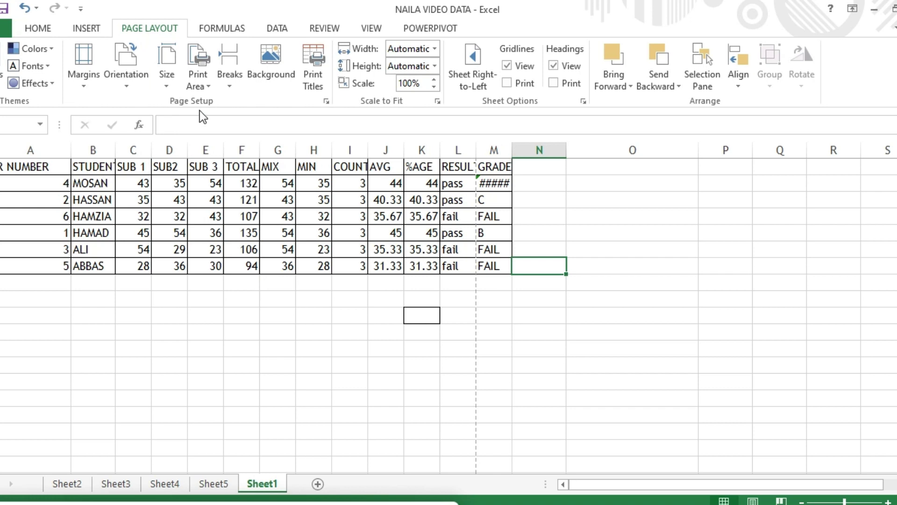
click(208, 87)
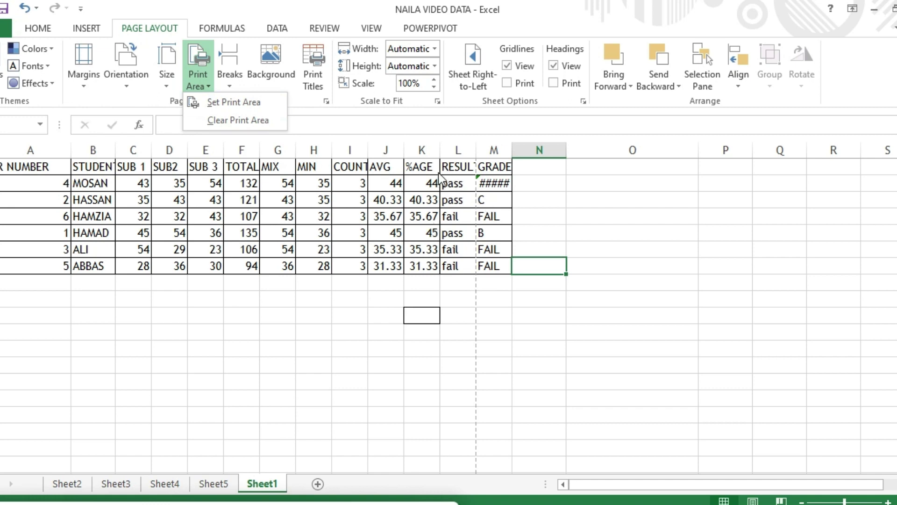
click(411, 169)
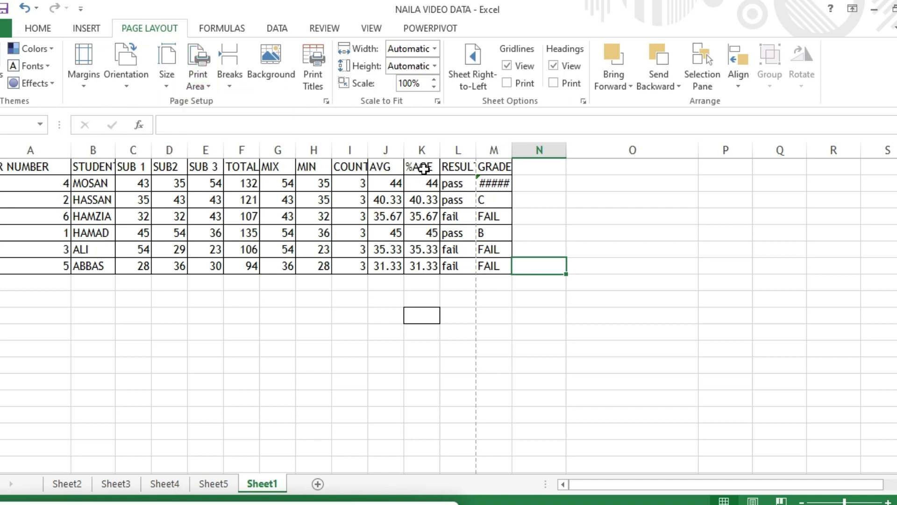
Copy the %AGE, RESULT and GRADE columns in K1:M7 and paste them beside the table starting at N1
drag(424, 169, 506, 266)
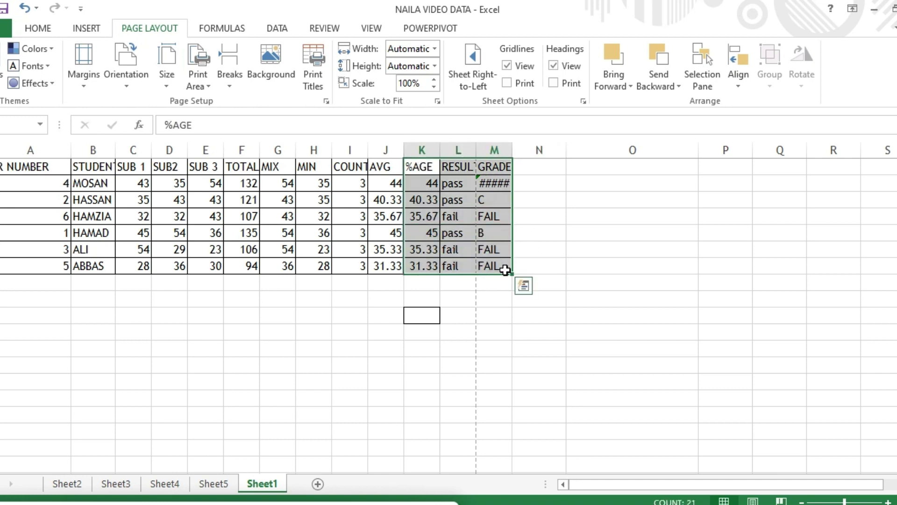
right_click(477, 243)
click(506, 234)
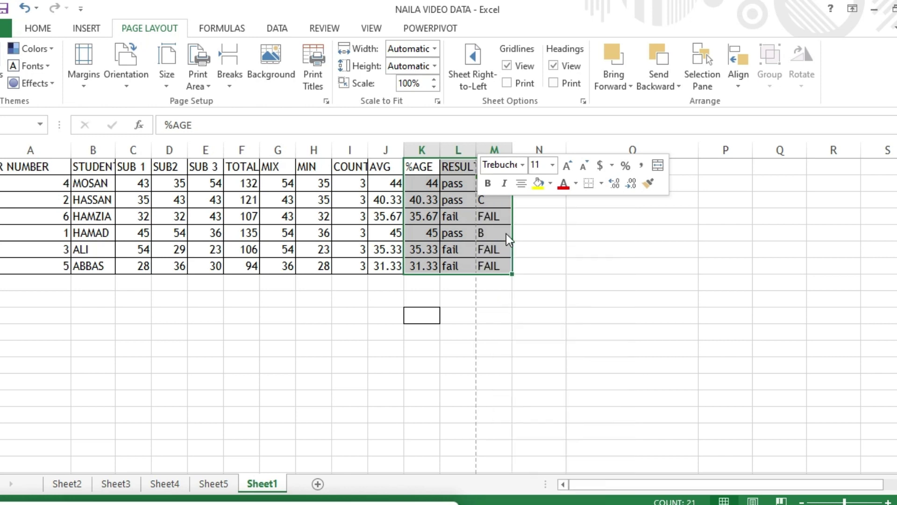
click(535, 168)
right_click(535, 170)
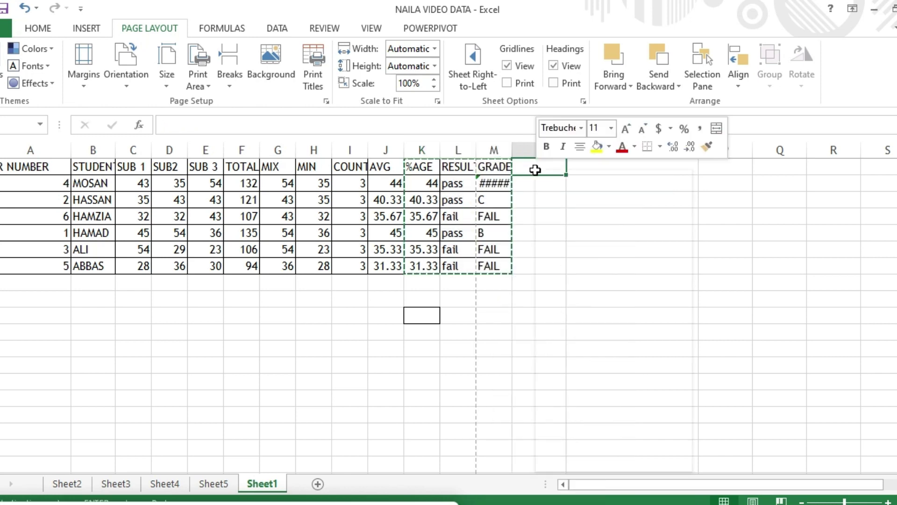
click(564, 232)
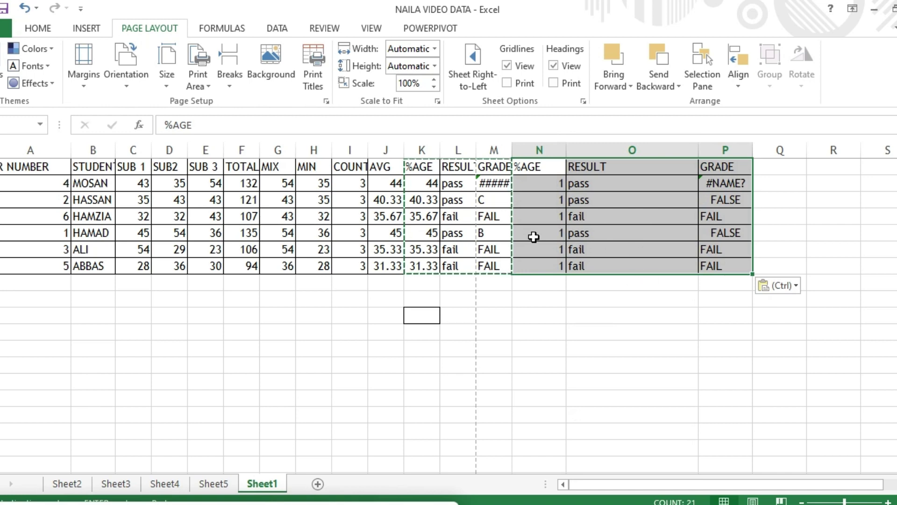
click(539, 301)
click(500, 257)
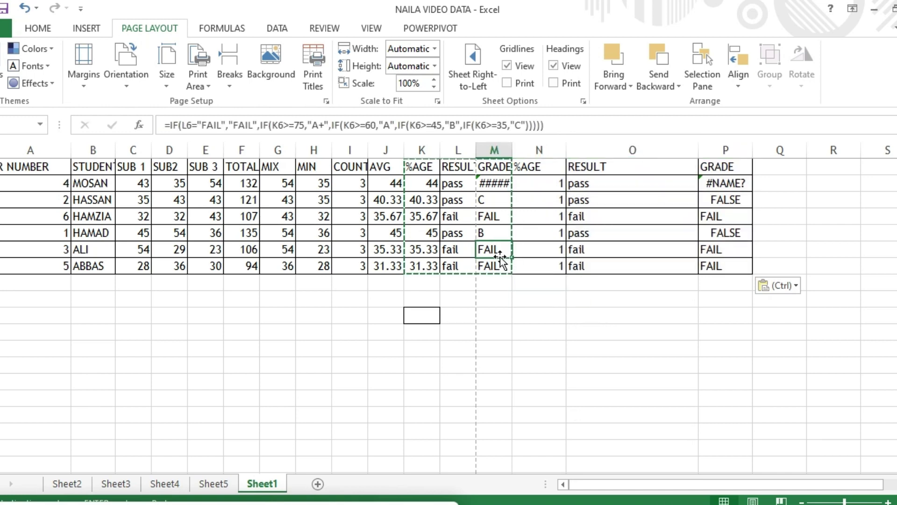
key(ctrl+v)
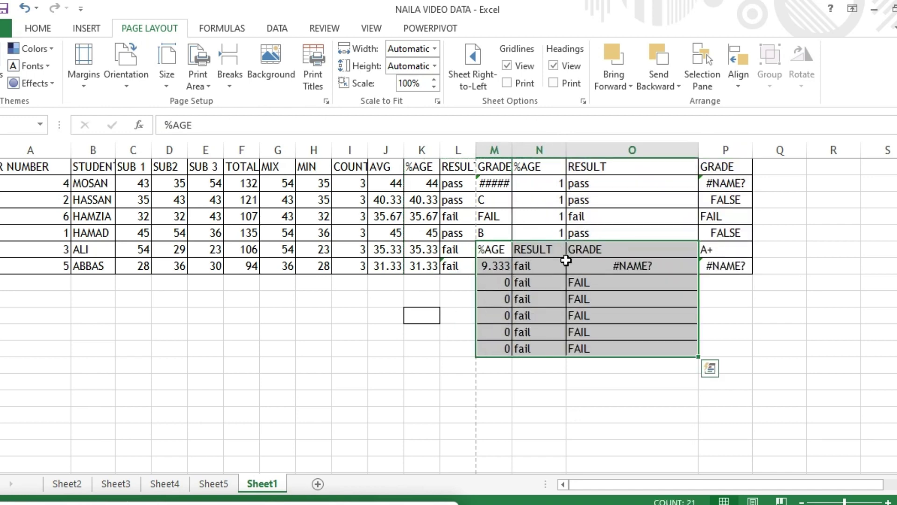
click(741, 282)
click(624, 300)
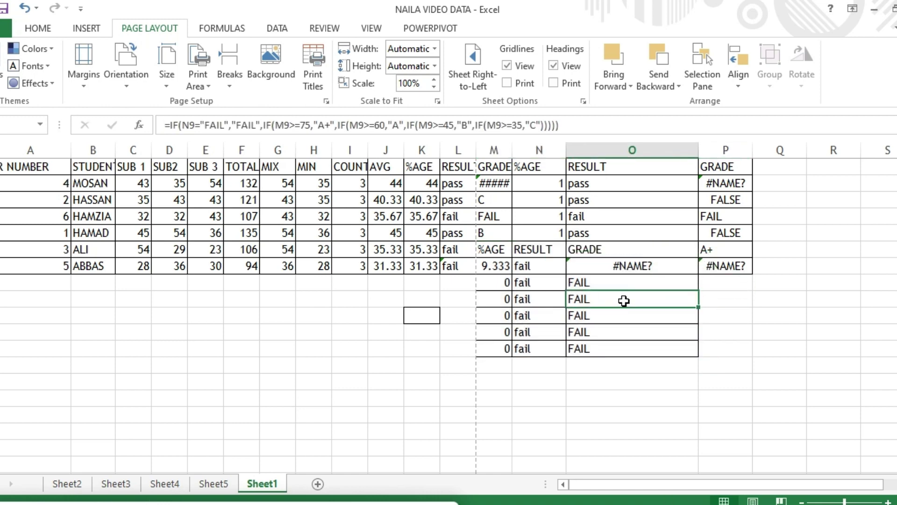
key(ctrl+z)
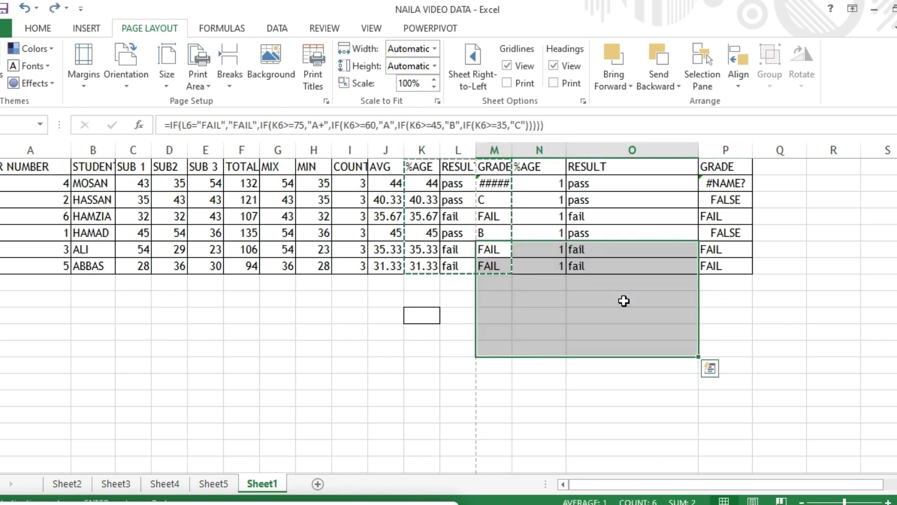
click(799, 278)
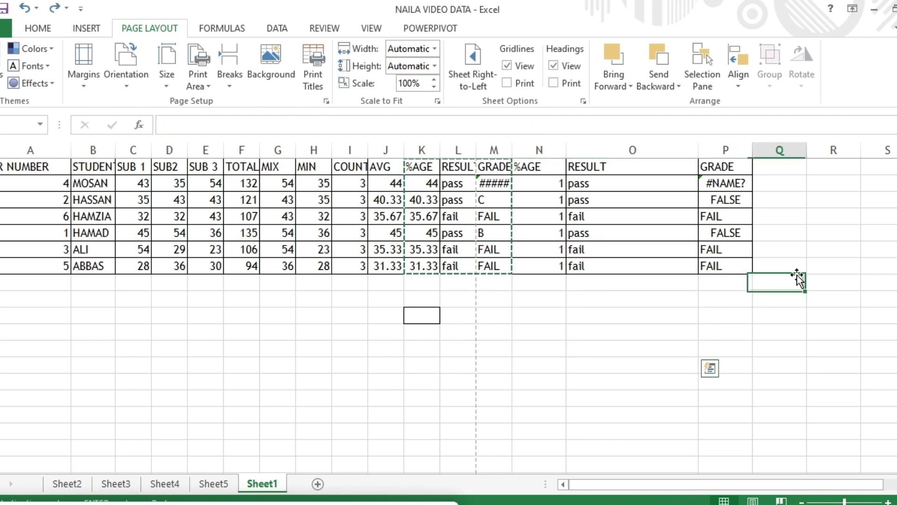
click(507, 215)
text(%AGE	RESULT	GRADE 12	pass	#NAME? 7.667	fail	FAIL 9.333	fail	FAIL 0	fail	FAIL 0	fail	FAIL 0	fail	FAIL)
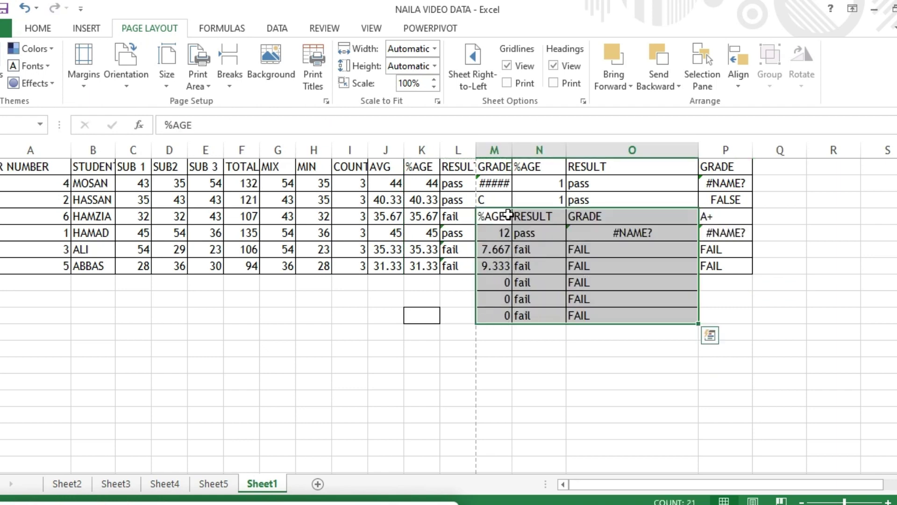
key(ctrl+z)
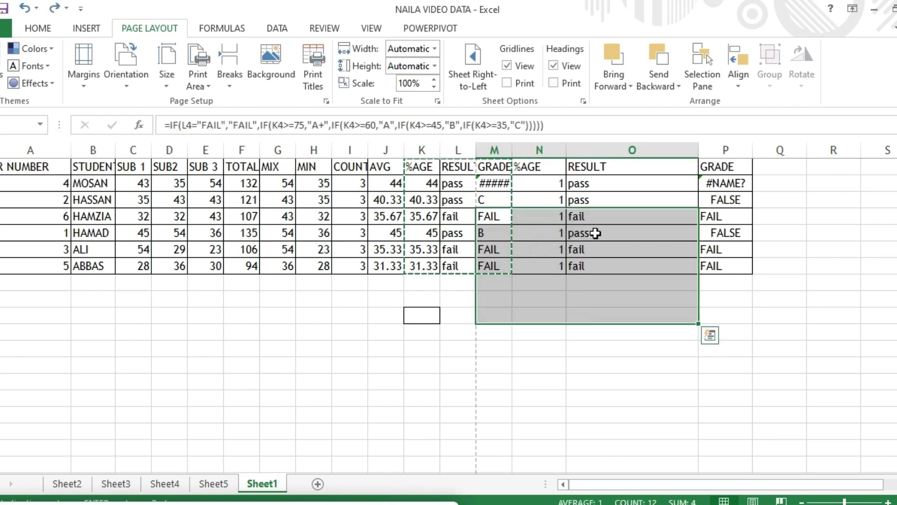
Paste the copied %AGE, RESULT and GRADE block again, starting at cell Q1
click(777, 170)
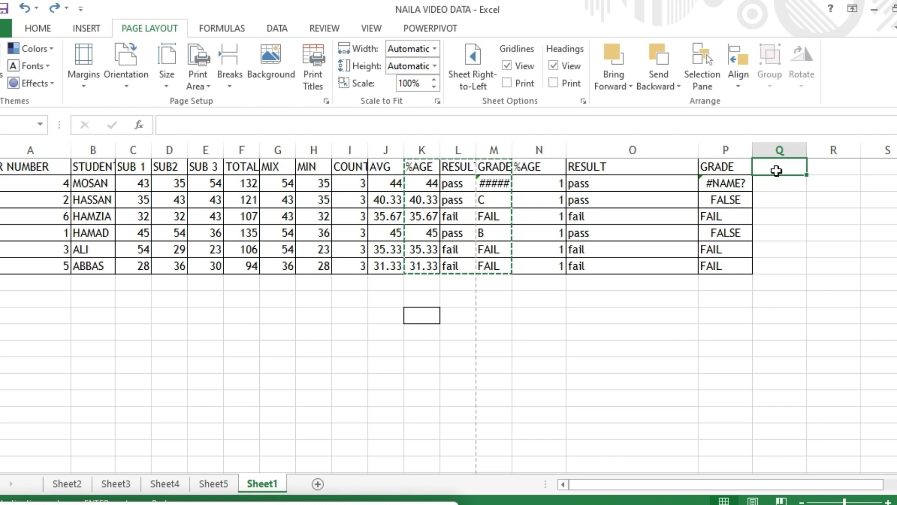
key(ctrl+v)
click(676, 346)
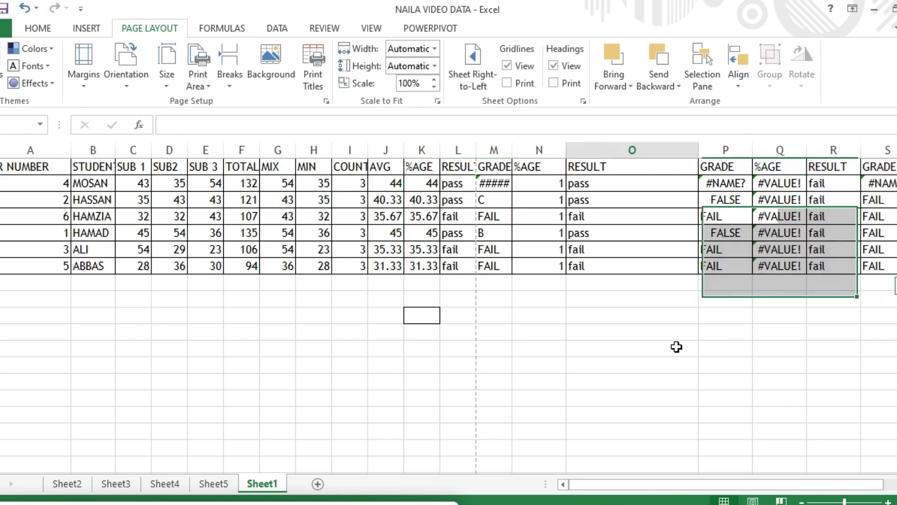
right_click(777, 171)
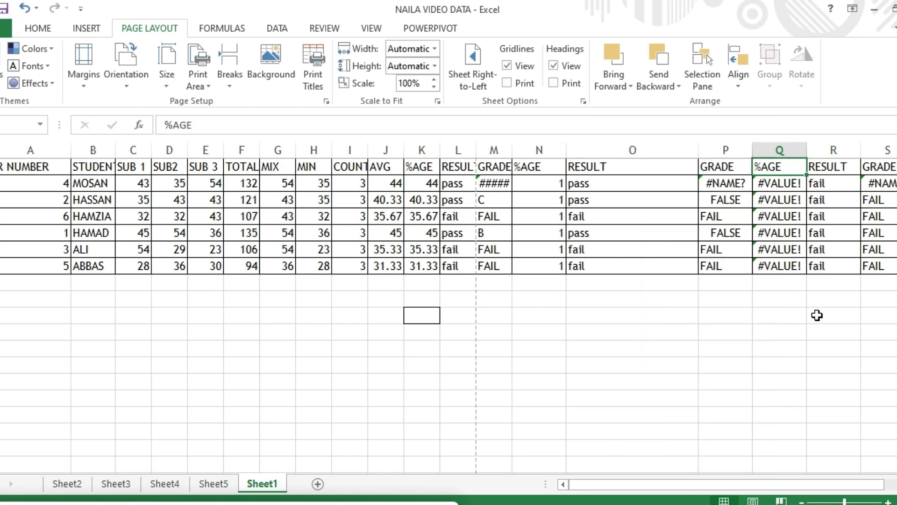
key(Escape)
right_click(808, 150)
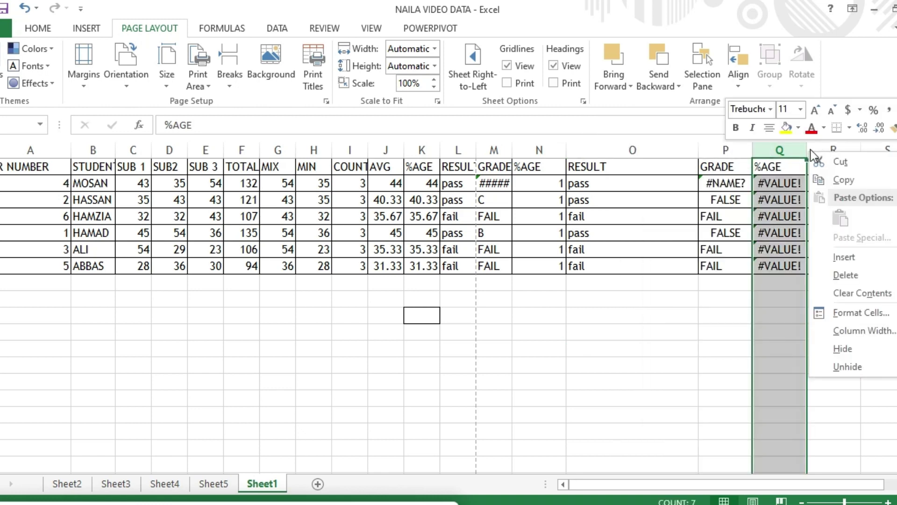
key(Escape)
right_click(806, 148)
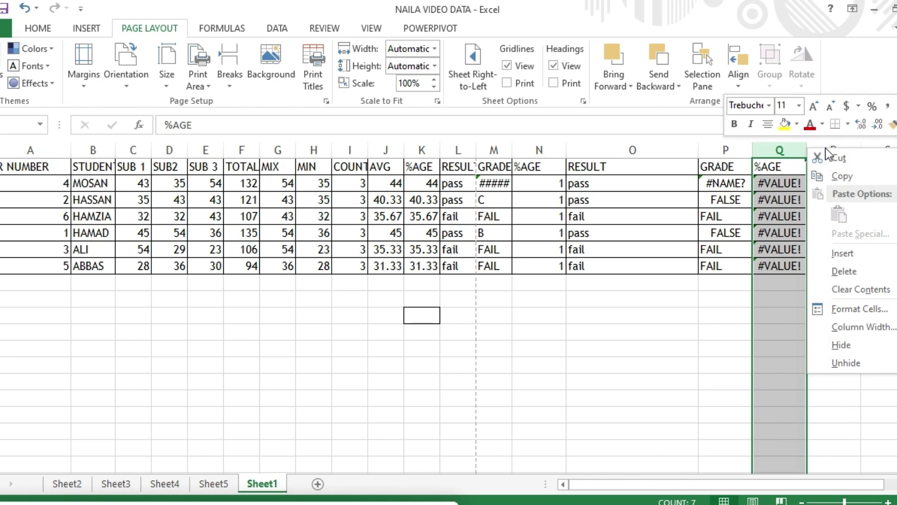
key(Escape)
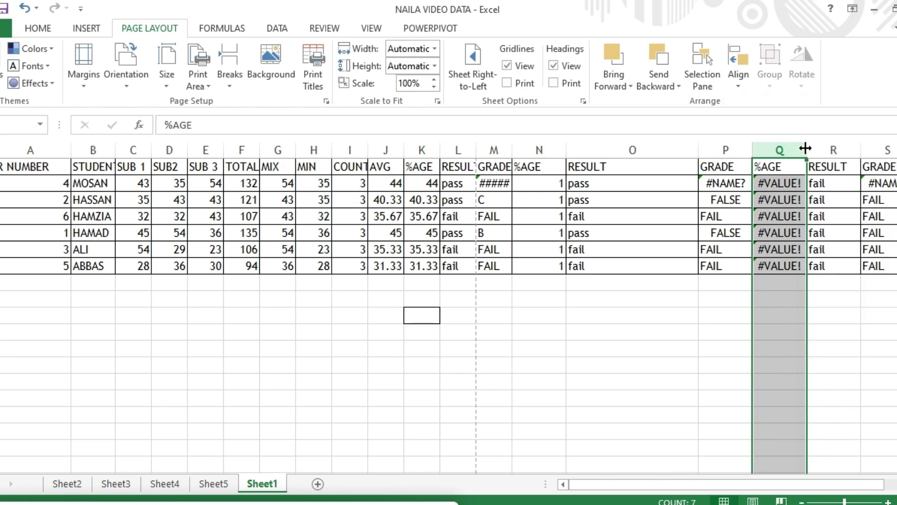
Widen column Q, which holds the second pasted %AGE column
drag(807, 147, 819, 147)
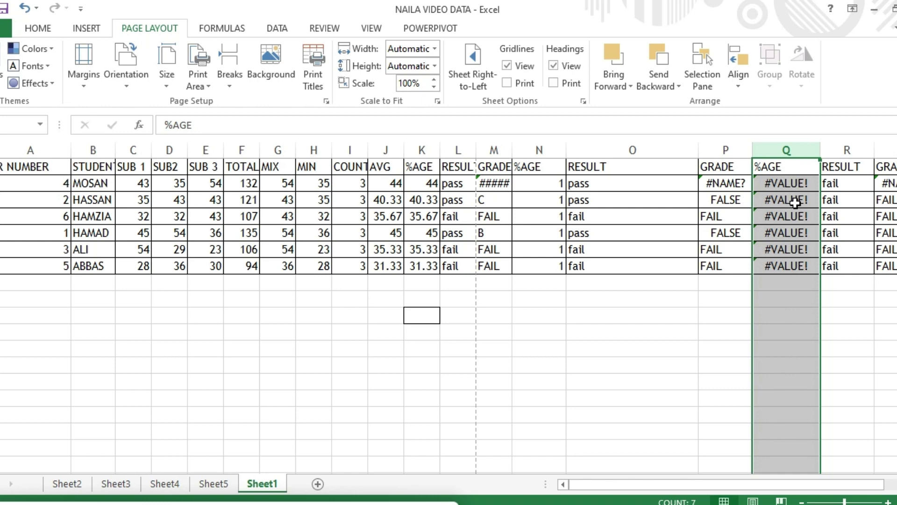
click(339, 498)
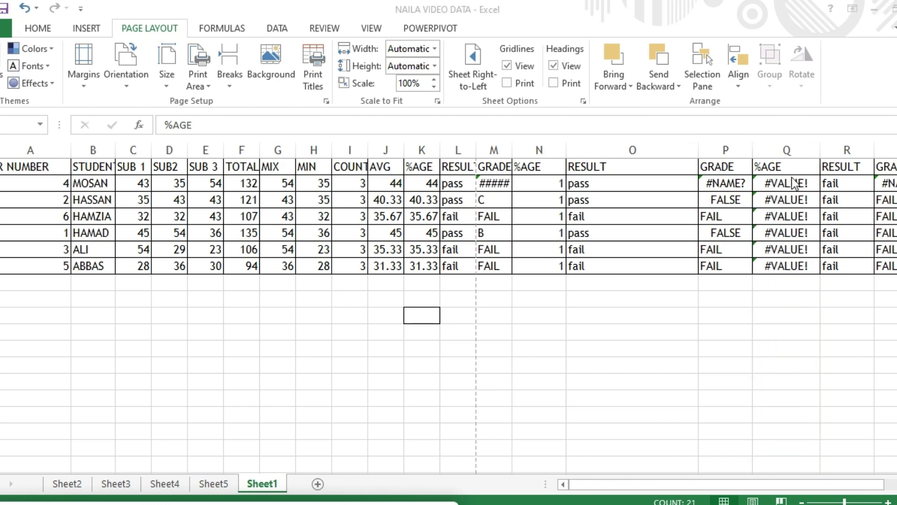
click(771, 181)
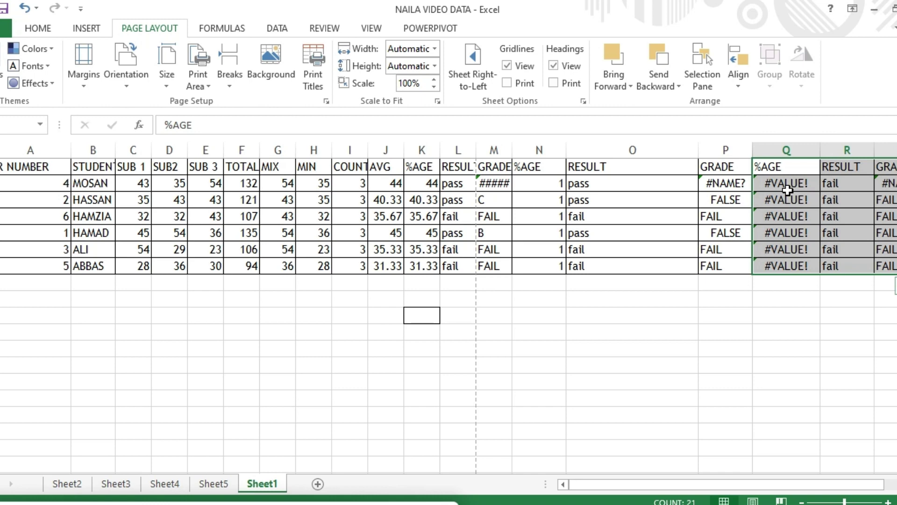
key(alt+v)
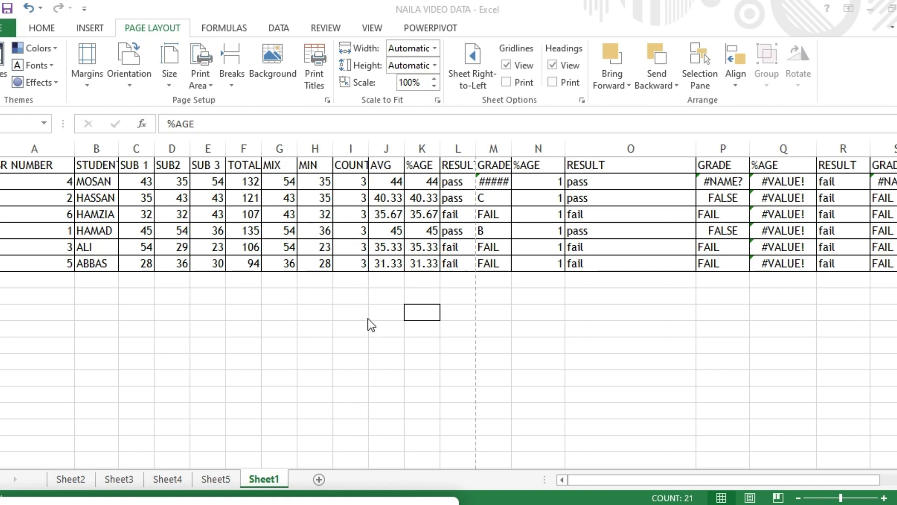
Preview how the whole sheet prints and return to the worksheet
click(316, 285)
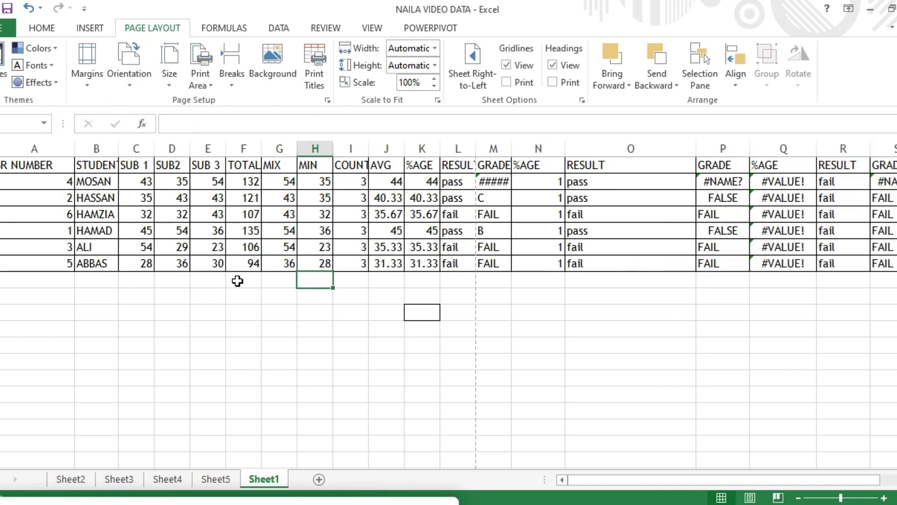
key(ctrl+p)
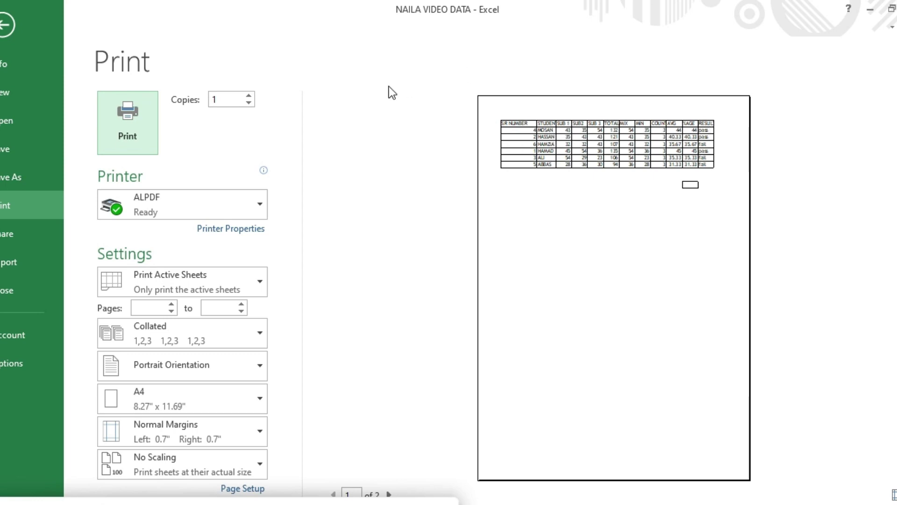
click(7, 25)
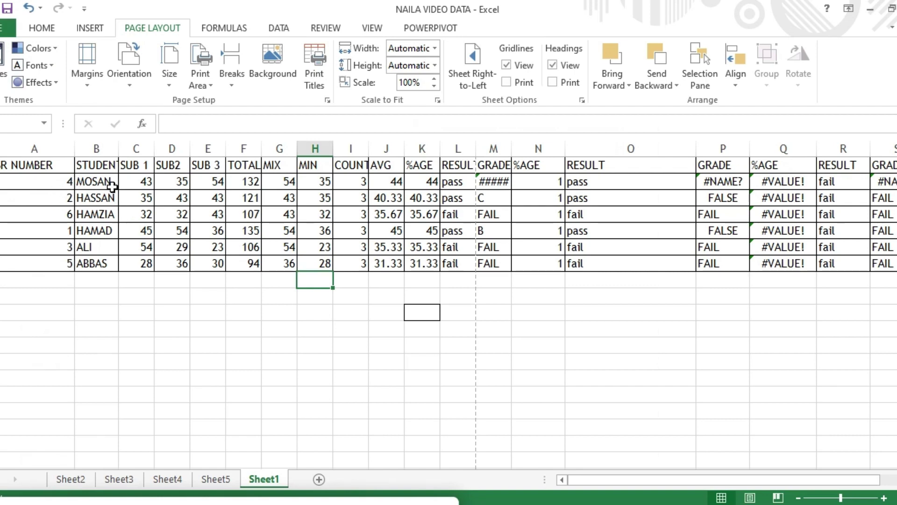
Set the STUDENT NAME to TOTAL columns in B1:F7 as the print area and check the print preview
drag(81, 165, 249, 256)
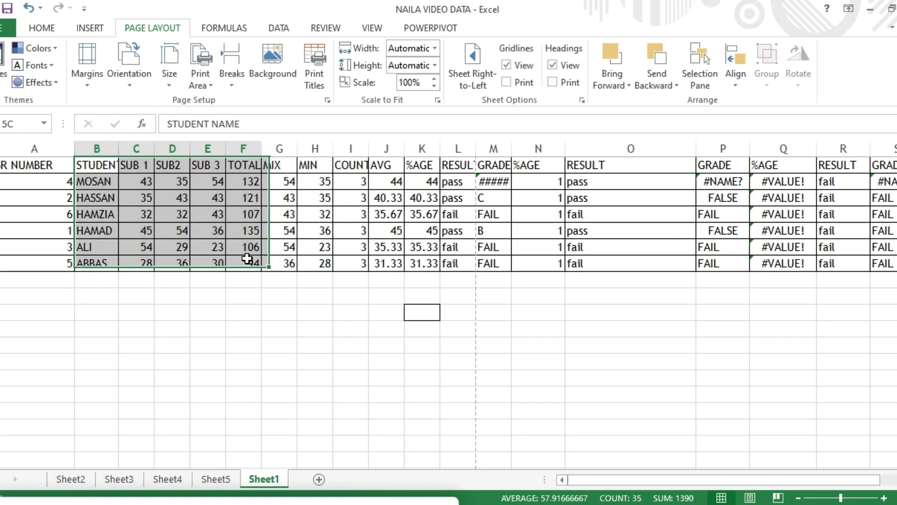
click(246, 263)
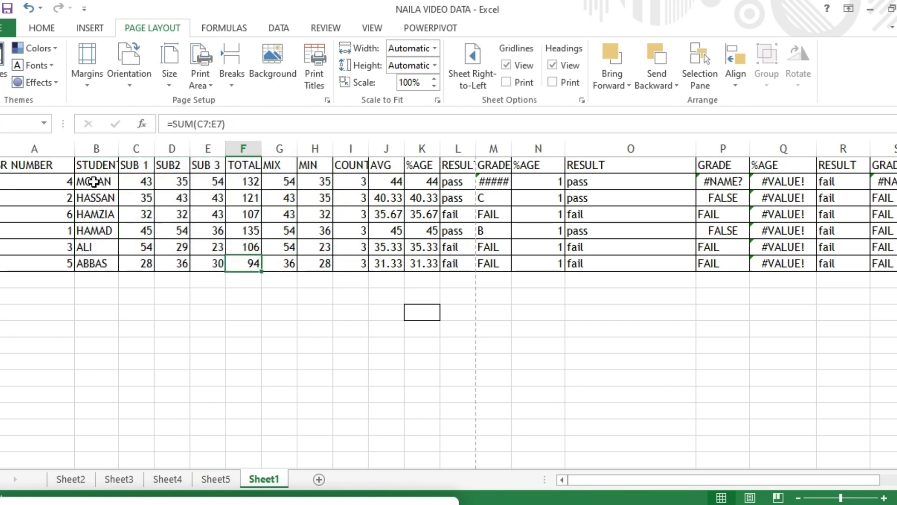
drag(76, 165, 258, 262)
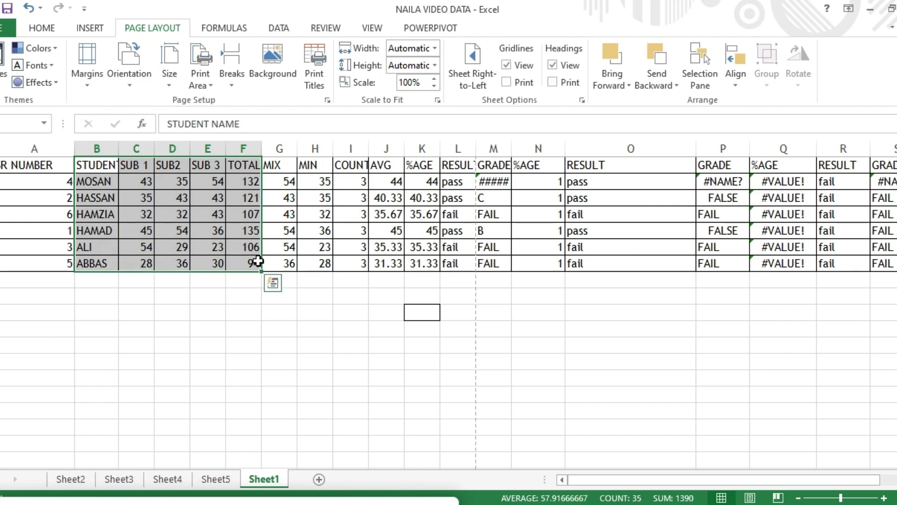
click(211, 82)
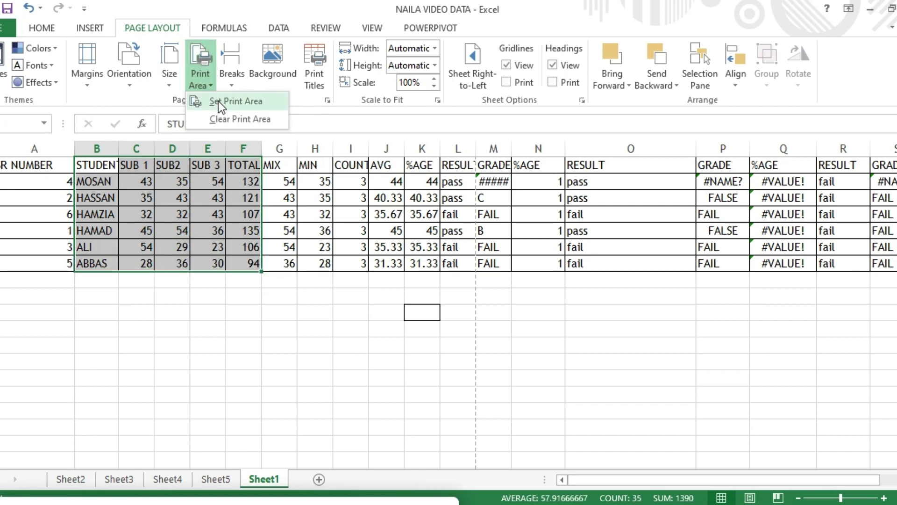
click(245, 100)
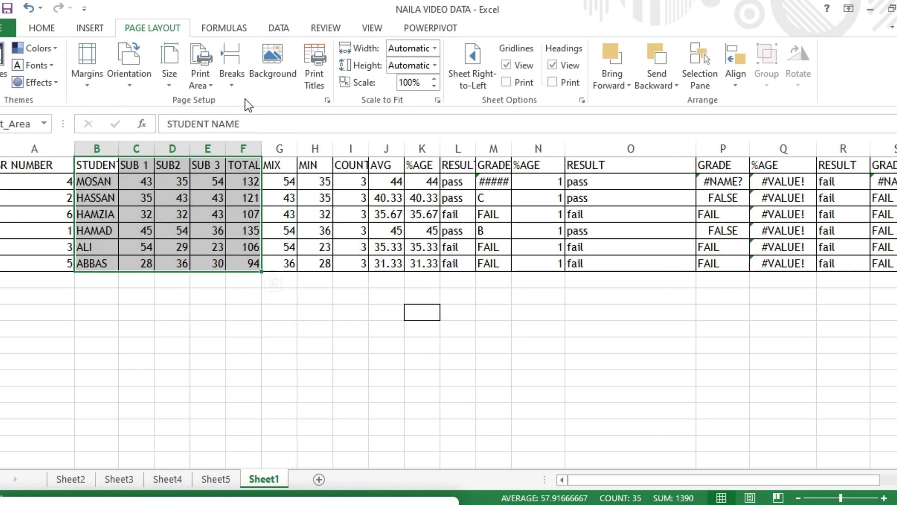
key(ctrl+p)
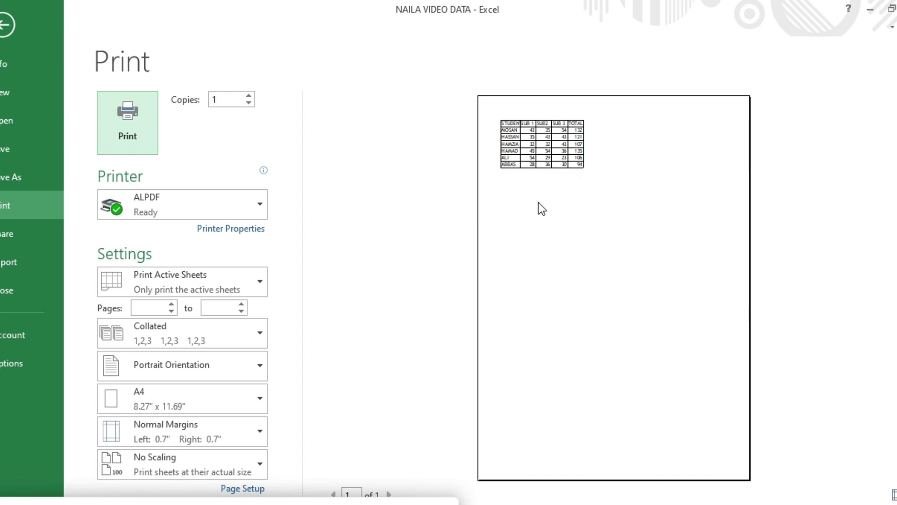
click(7, 24)
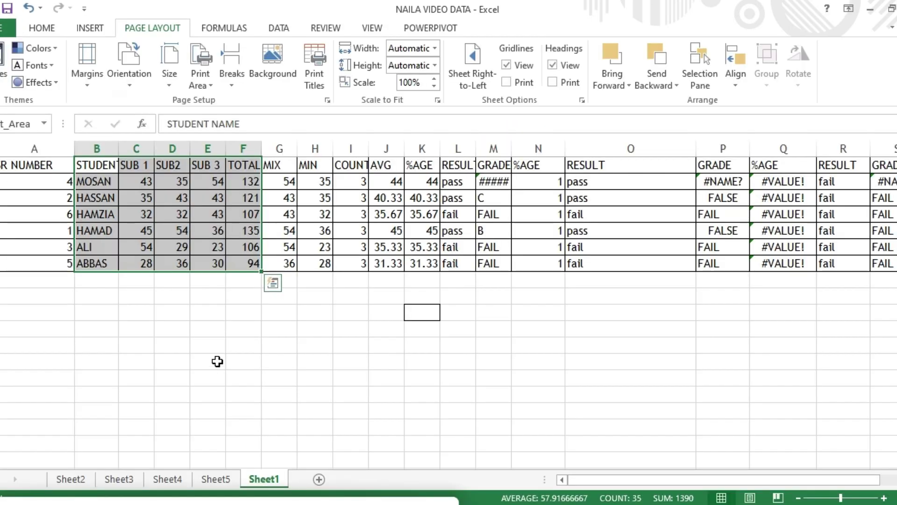
Clear the print area of Sheet1 and check the print preview again
click(212, 85)
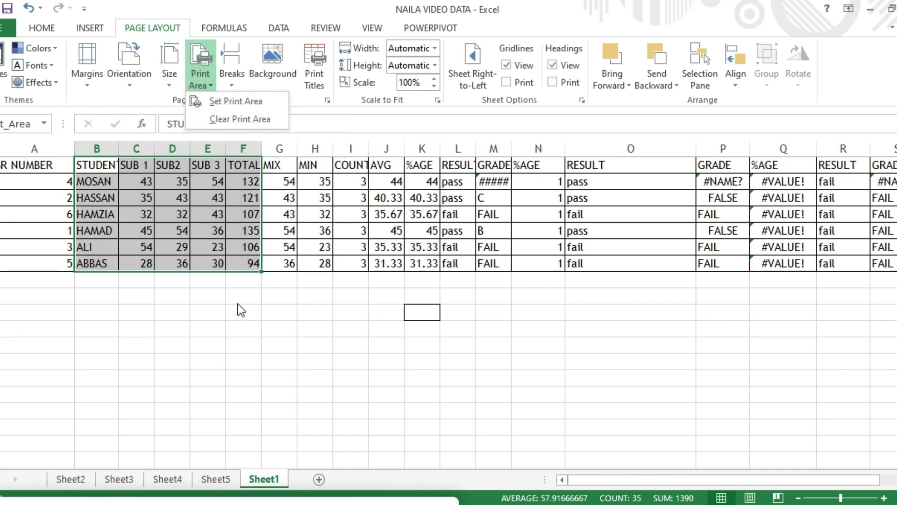
key(Escape)
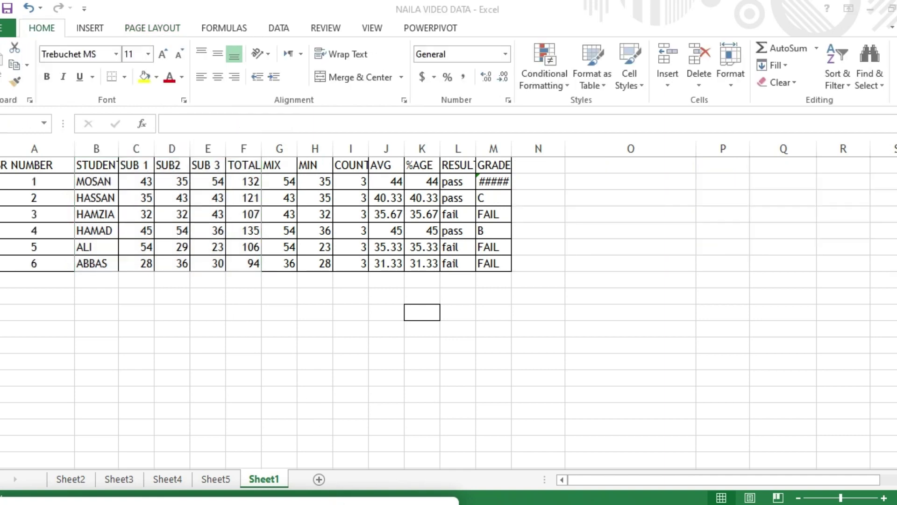
click(158, 30)
click(210, 83)
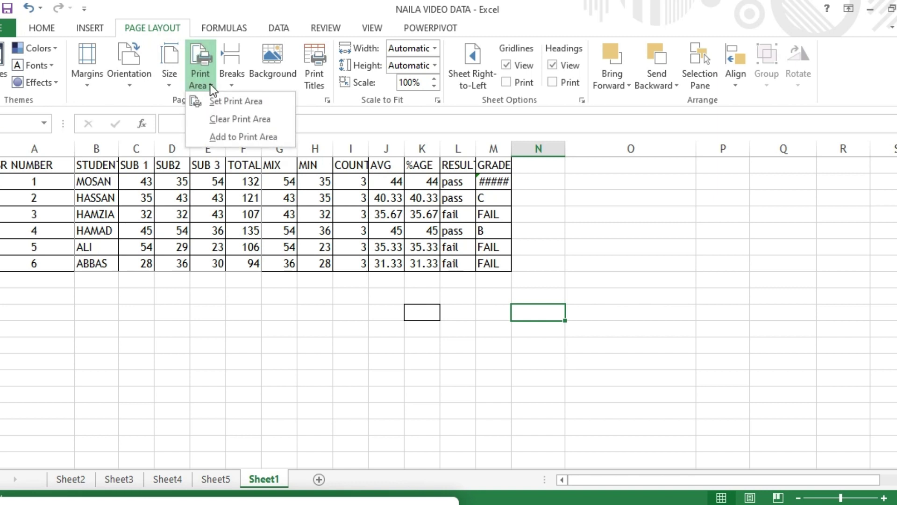
click(241, 123)
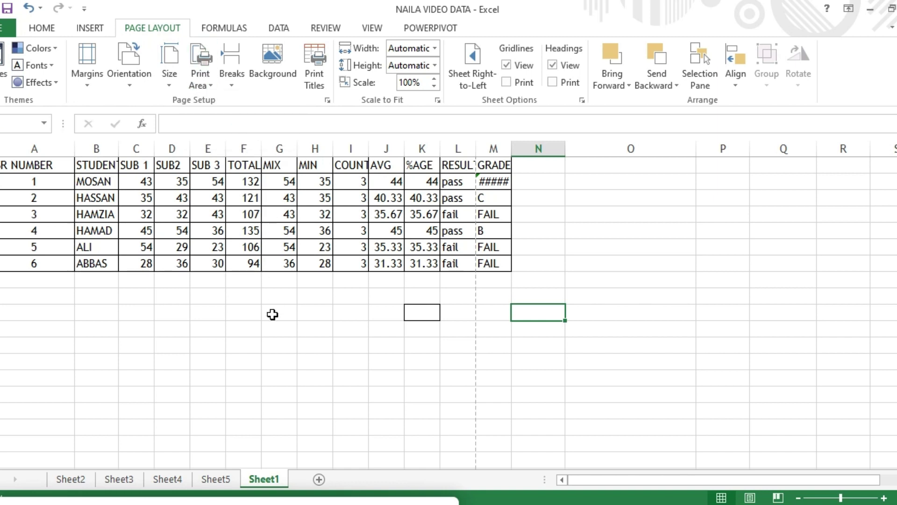
key(ctrl+p)
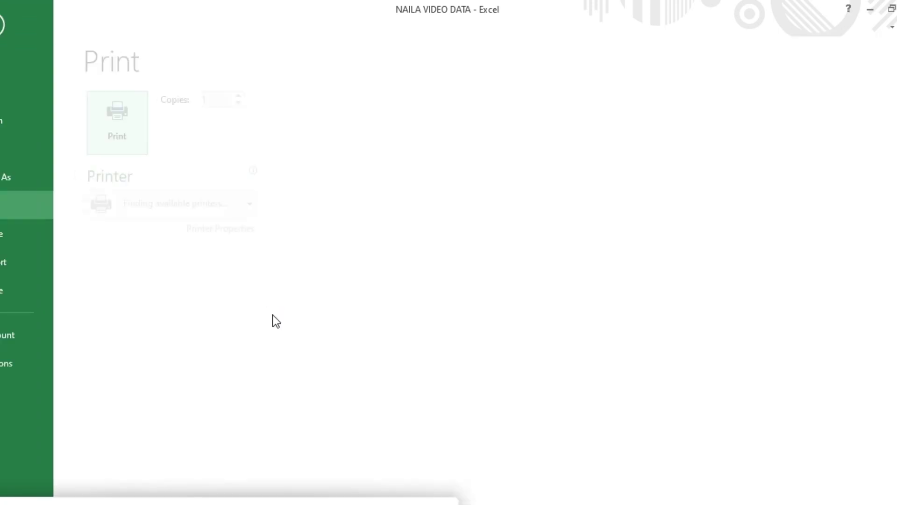
click(9, 24)
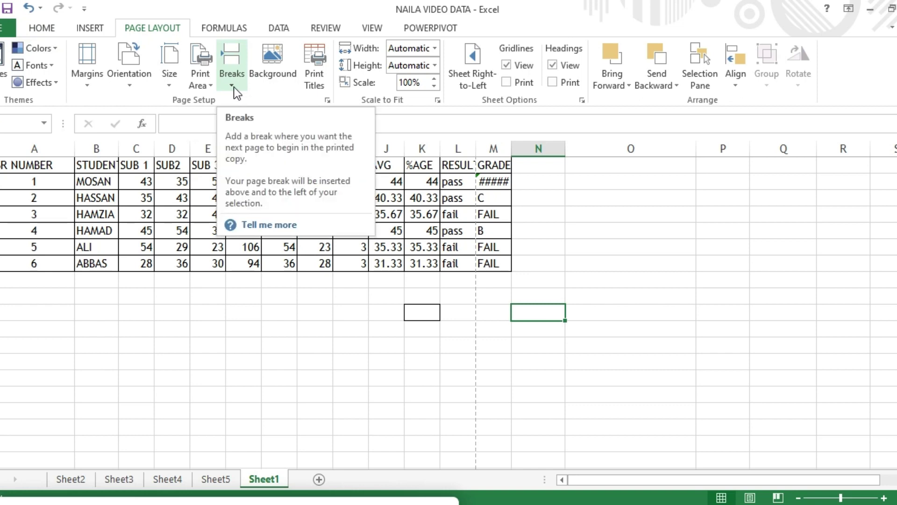
Insert the picture "download (3)" from the Pictures folder as the sheet background and delete that background again
click(270, 77)
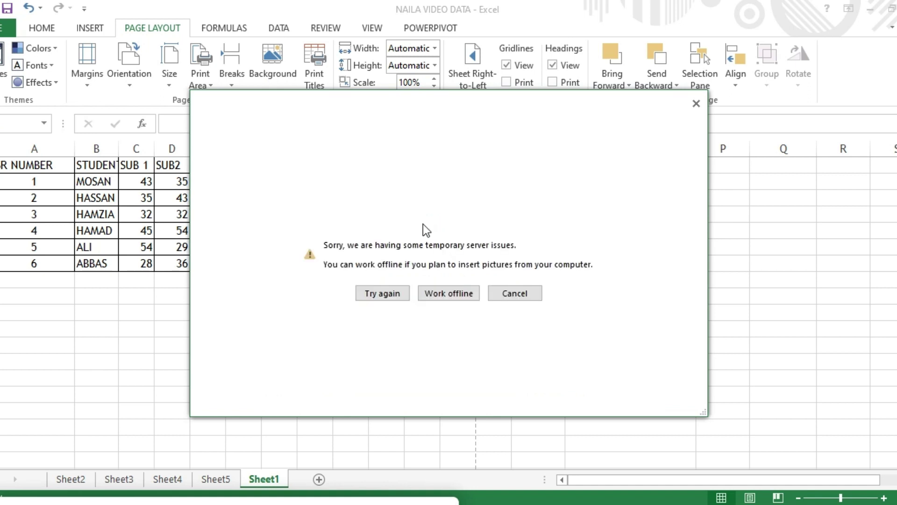
click(459, 291)
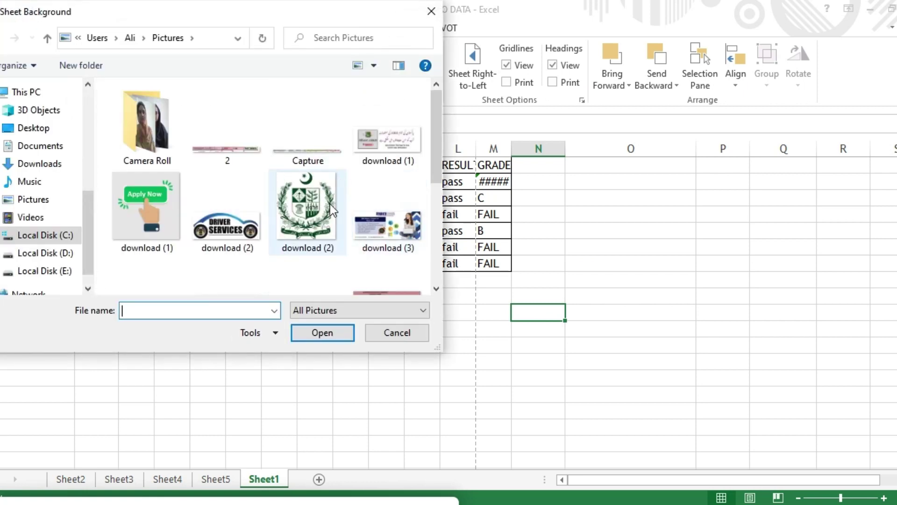
click(400, 237)
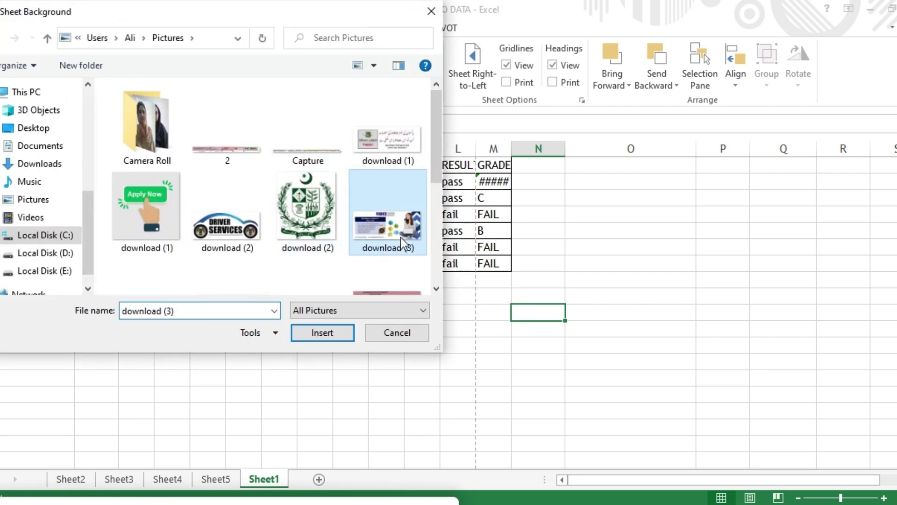
click(325, 333)
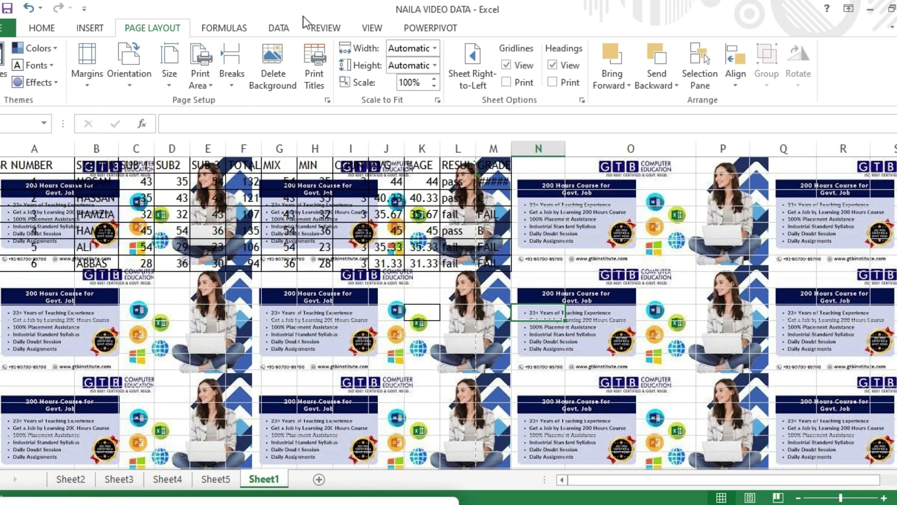
click(276, 77)
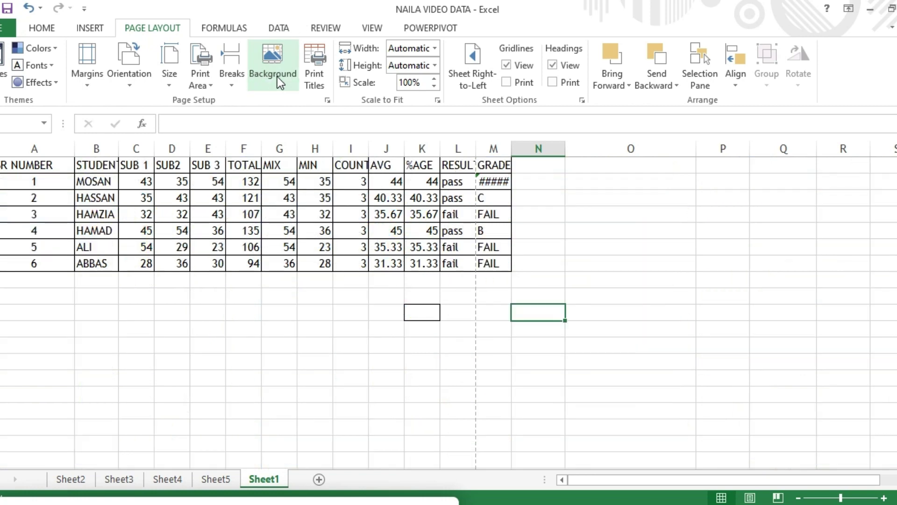
click(322, 88)
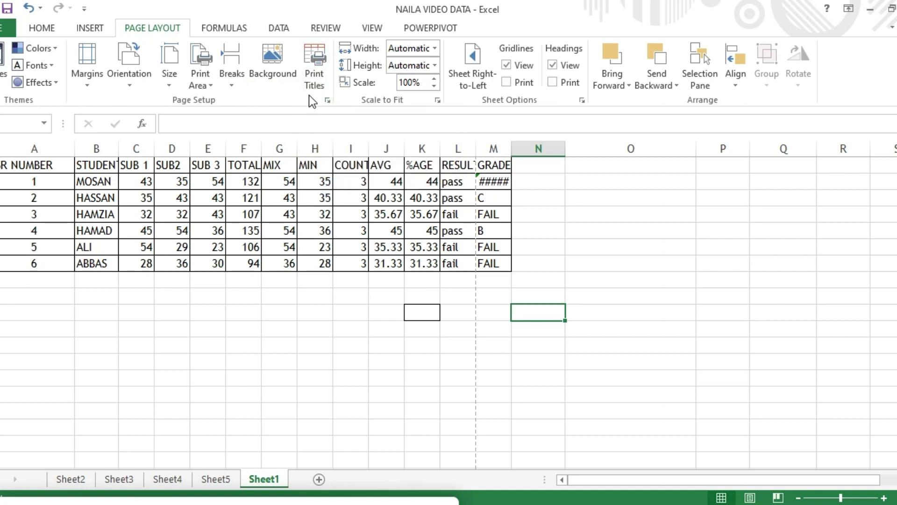
Copy the student table A1:M7 and paste it directly below, starting at cell A8
click(10, 166)
drag(10, 165, 492, 264)
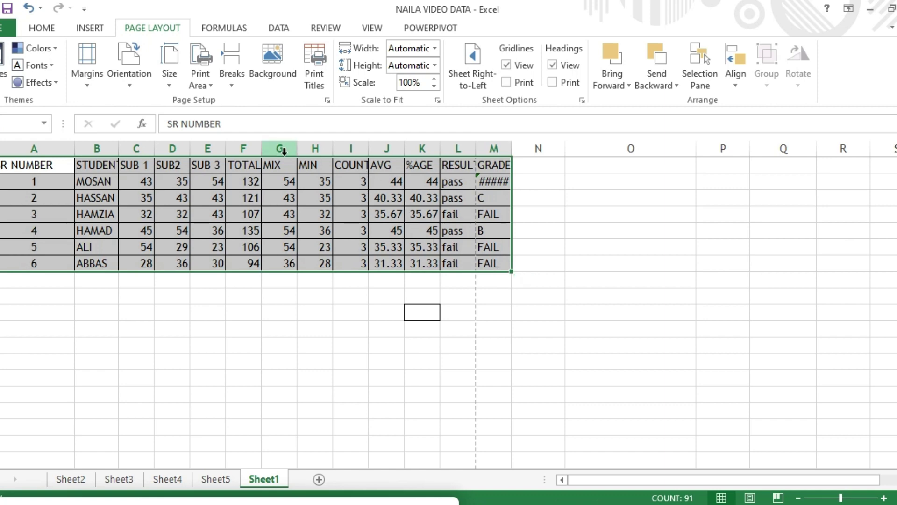
right_click(349, 211)
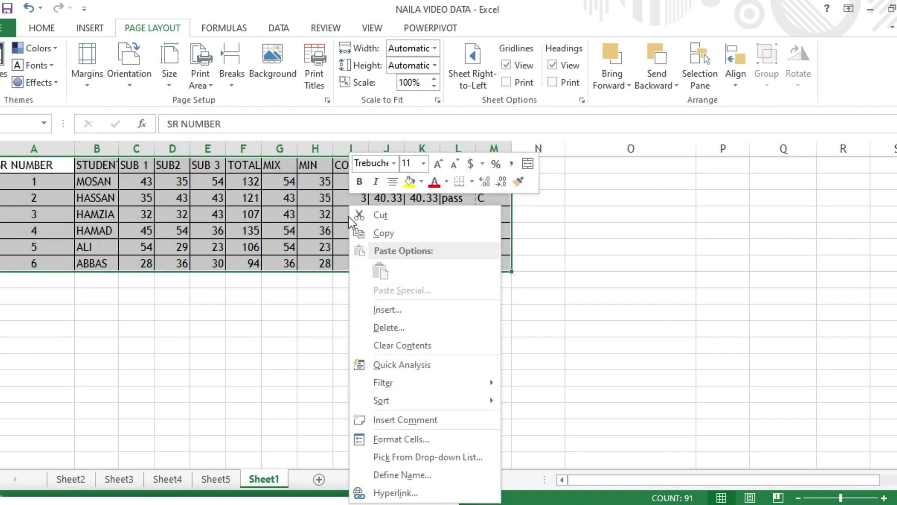
click(376, 232)
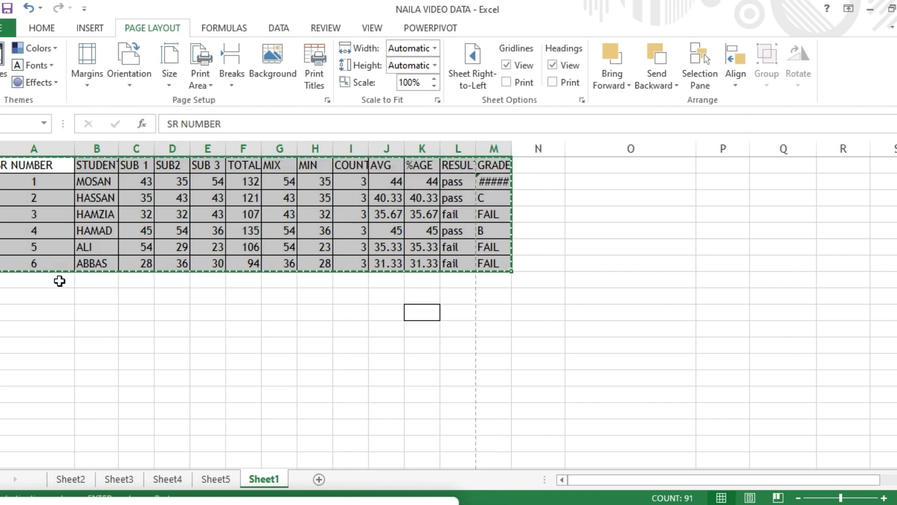
click(56, 282)
right_click(56, 282)
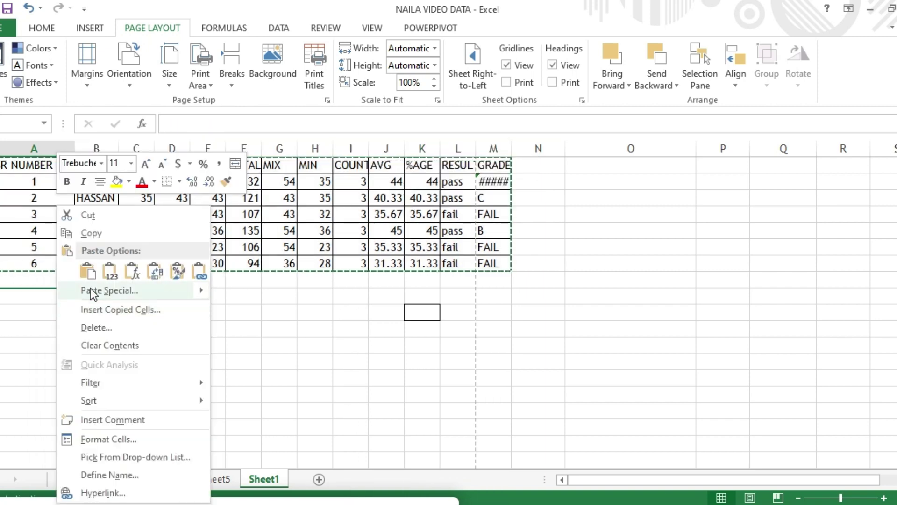
click(89, 271)
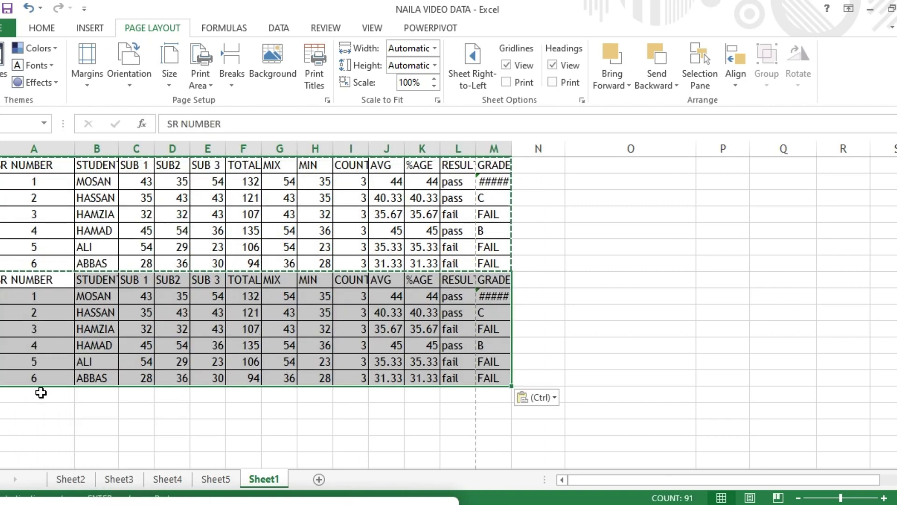
Paste the copied table once more with Paste Special as values only, starting at cell A15
click(42, 393)
right_click(42, 393)
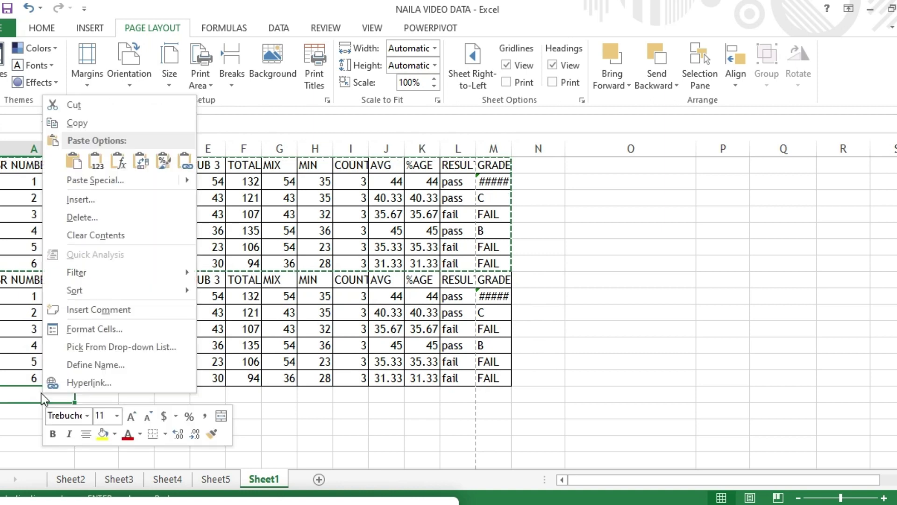
click(77, 179)
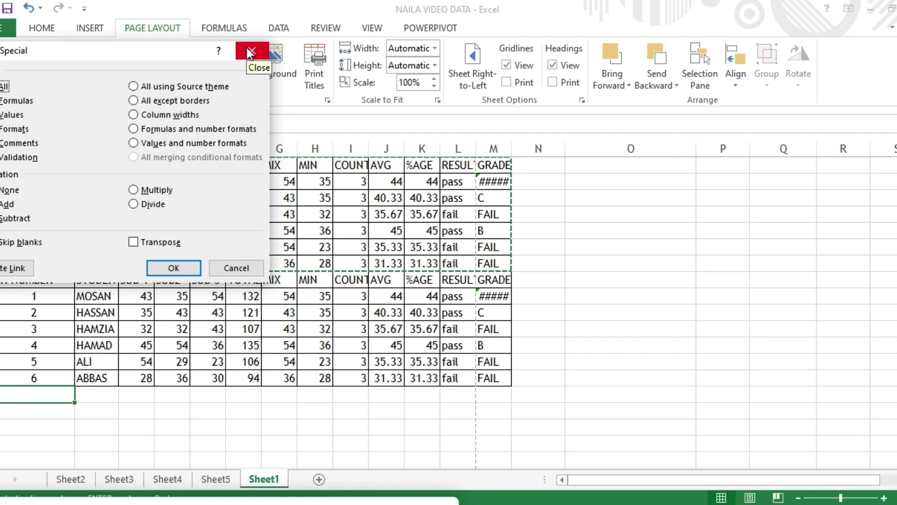
click(10, 114)
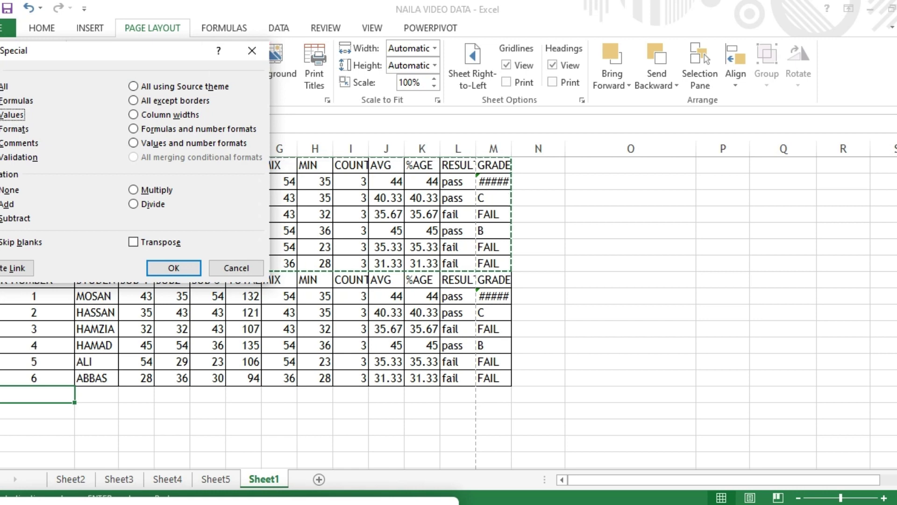
click(173, 266)
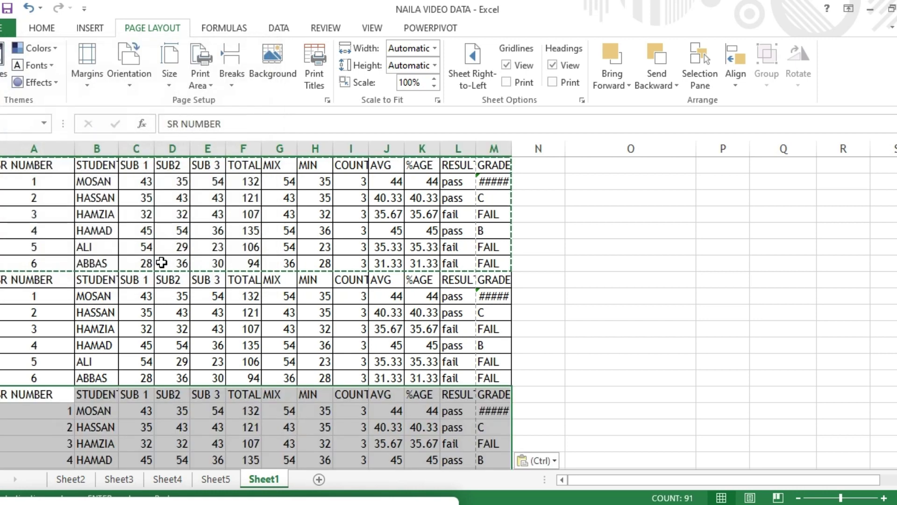
Delete the repeated header cells A8:M8 above the second table copy, shifting the cells below up
drag(893, 241, 893, 243)
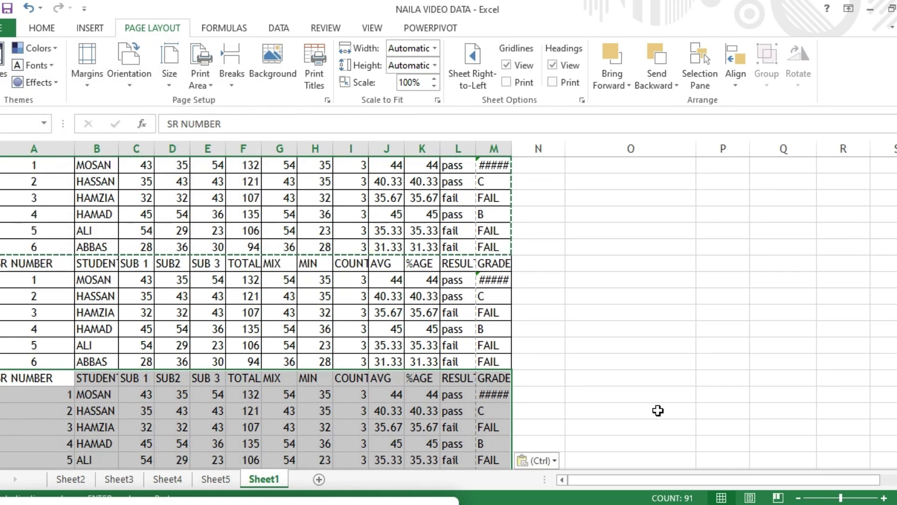
scroll(449, 313, down, 1)
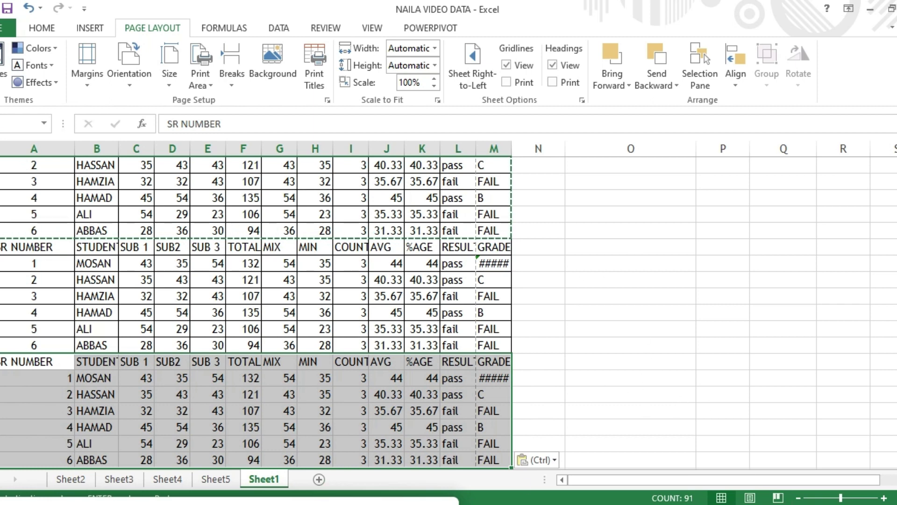
scroll(879, 290, up, 2)
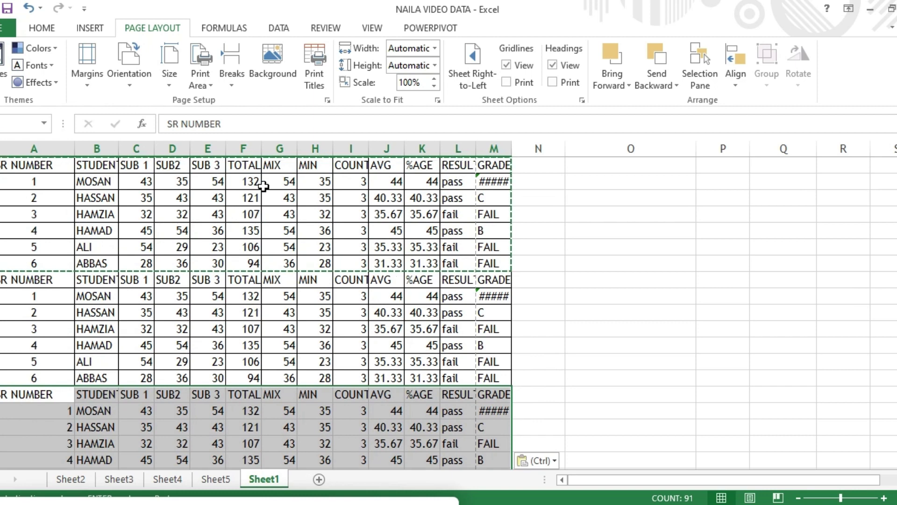
click(264, 186)
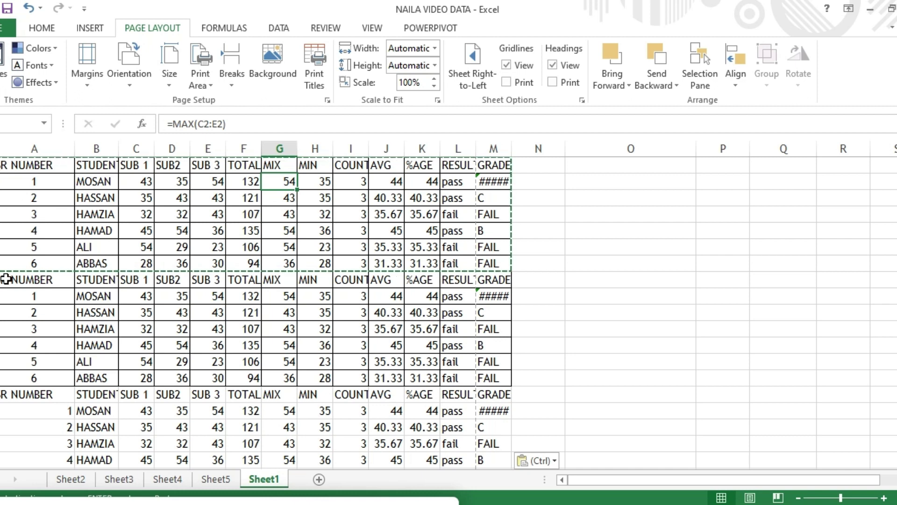
drag(6, 279, 487, 281)
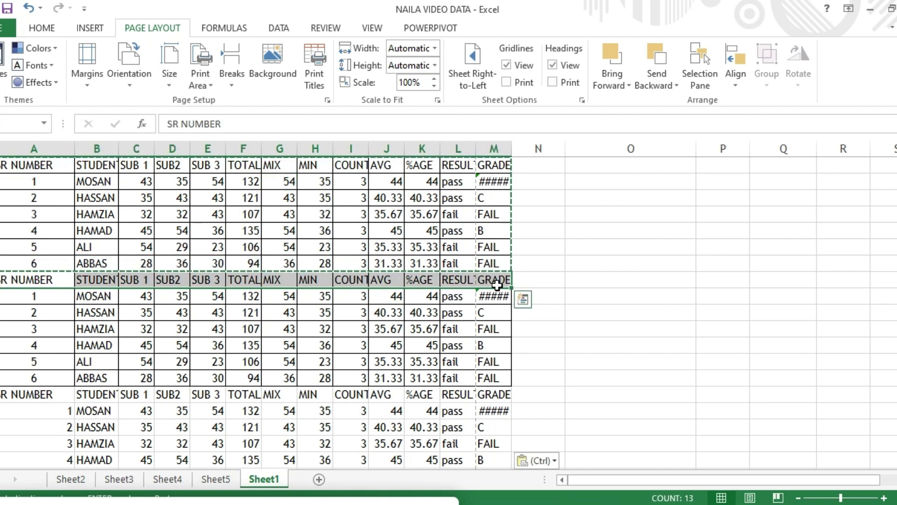
right_click(473, 283)
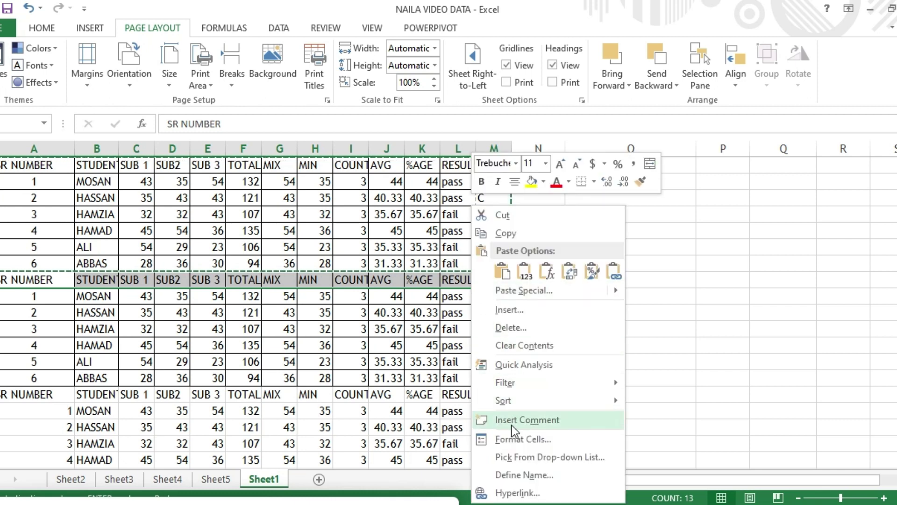
click(511, 327)
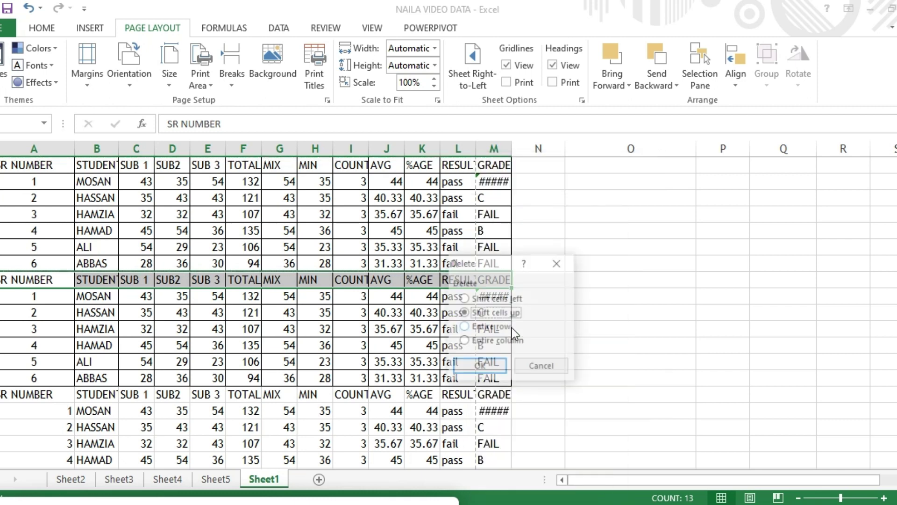
click(478, 370)
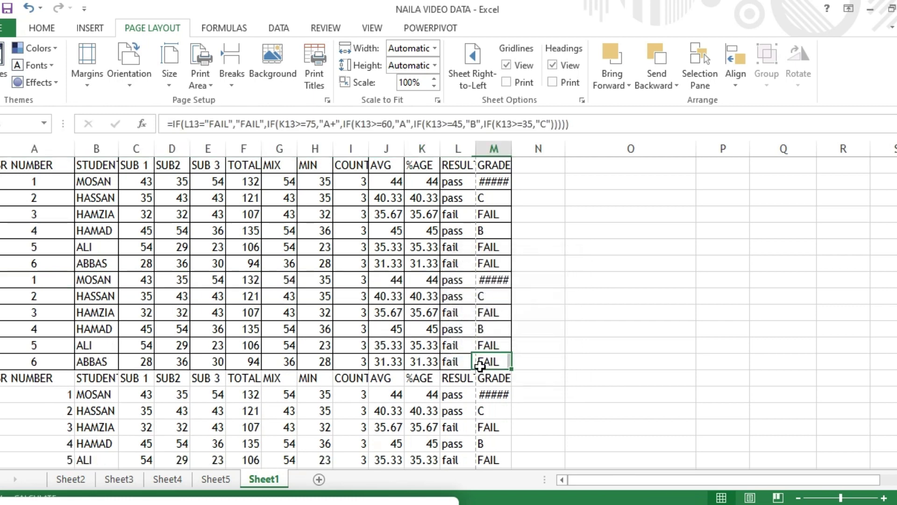
Delete the repeated header cells A14:M14 above the third table copy, shifting the cells below up
drag(9, 377, 505, 376)
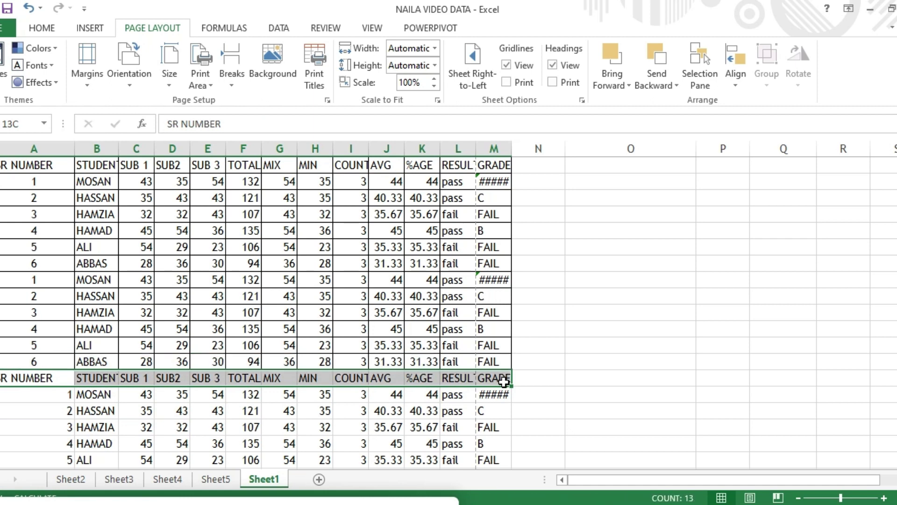
right_click(457, 379)
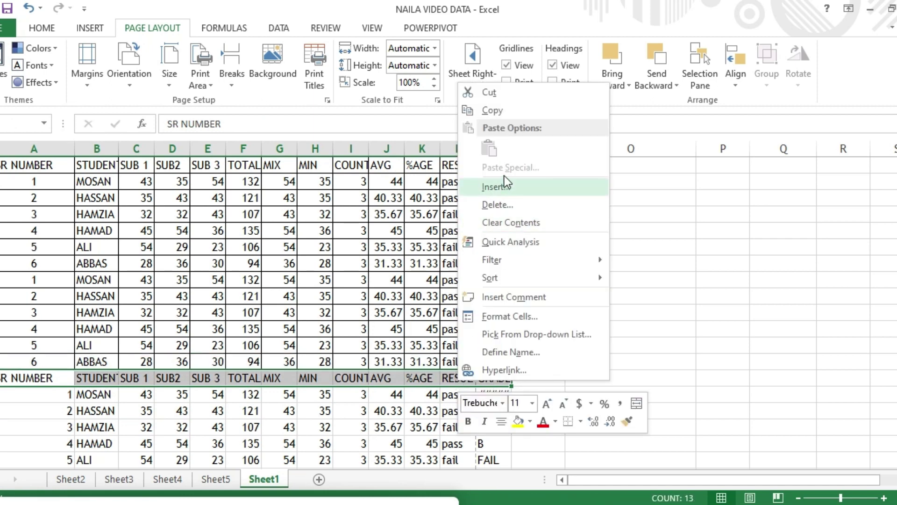
click(502, 204)
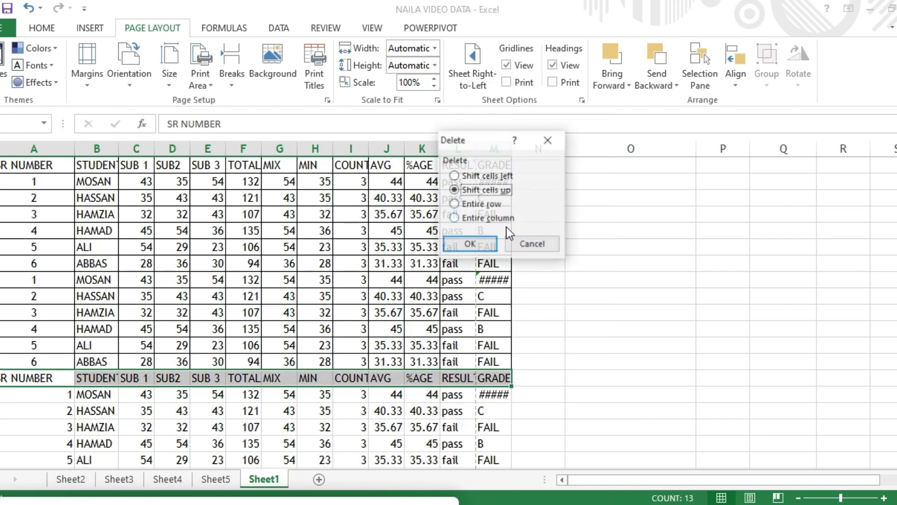
click(472, 243)
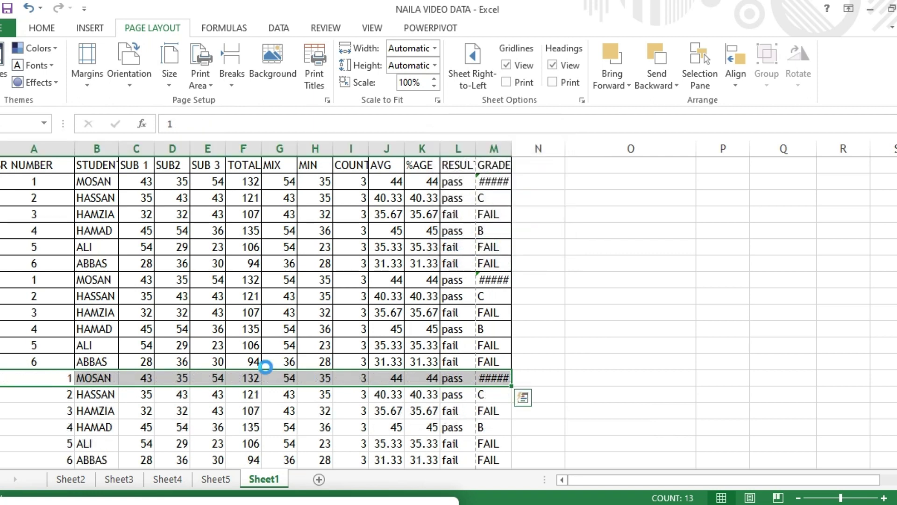
Check the print preview of Sheet1 and page through the preview of Sheet3 to compare the header row across pages
key(ctrl+p)
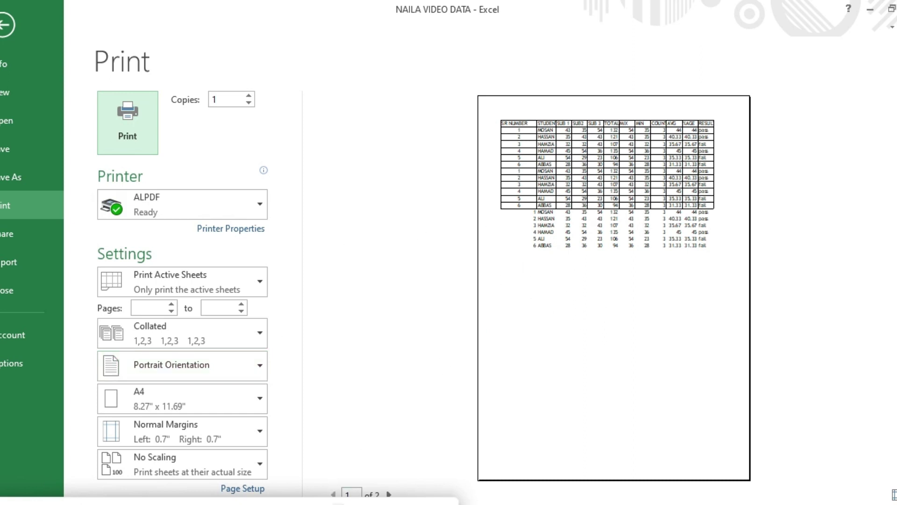
key(Escape)
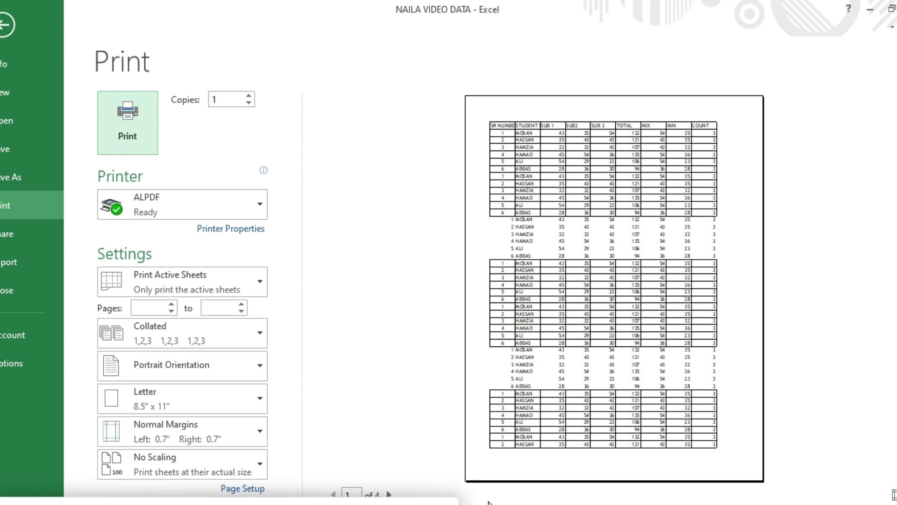
click(388, 494)
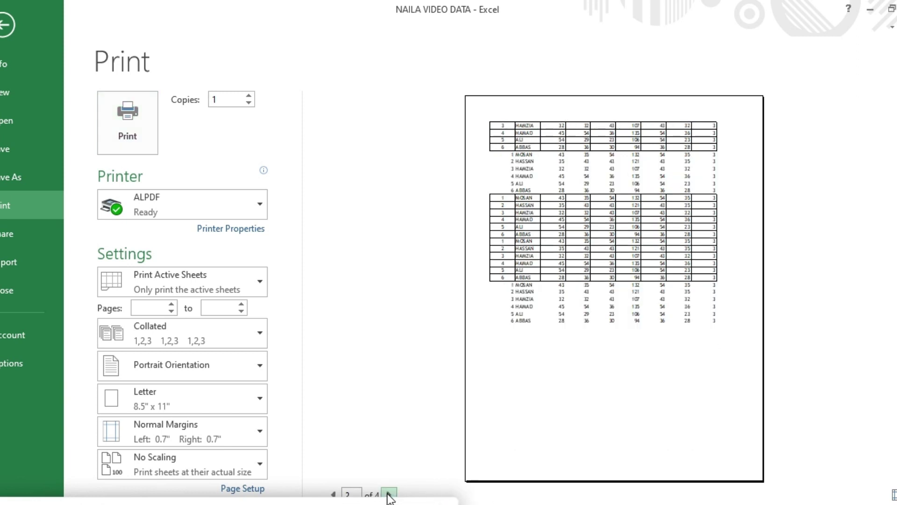
click(389, 494)
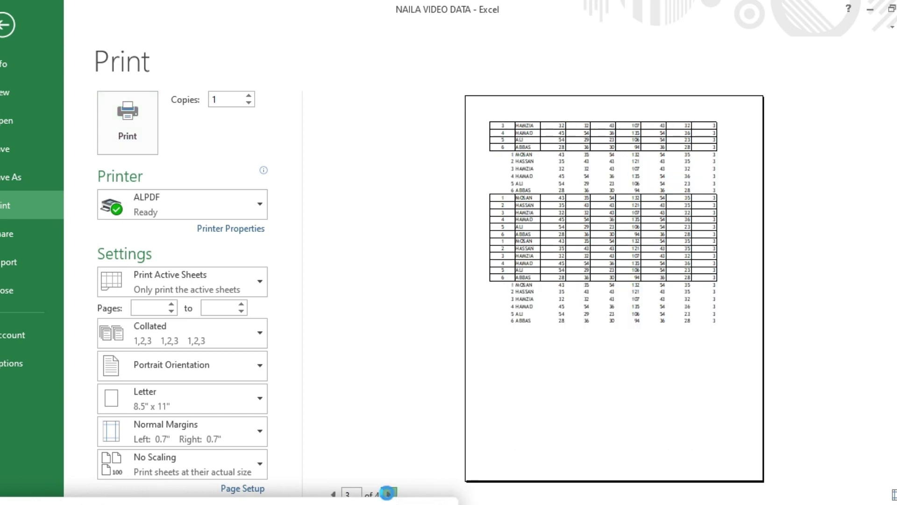
click(333, 494)
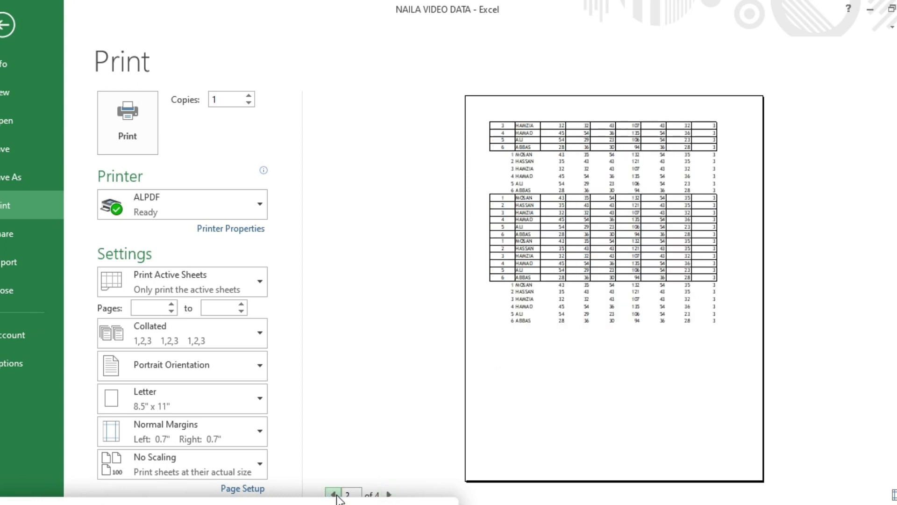
click(333, 495)
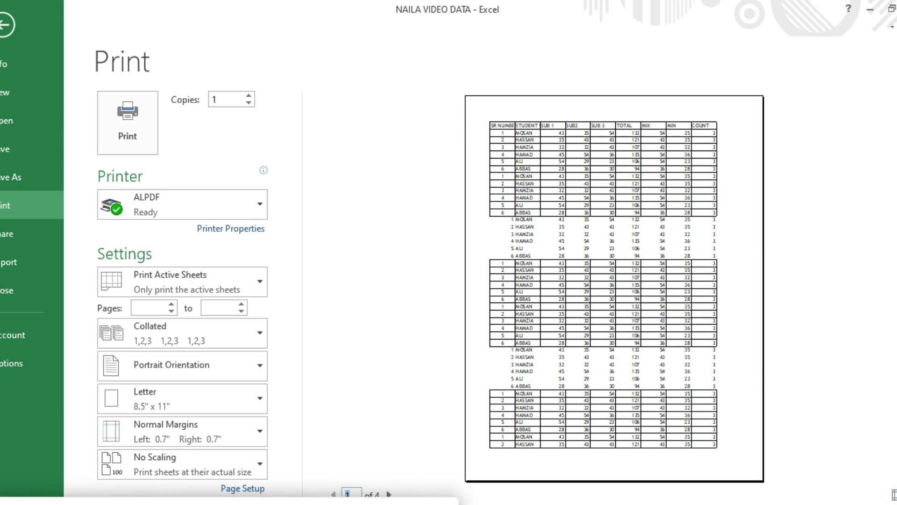
click(389, 494)
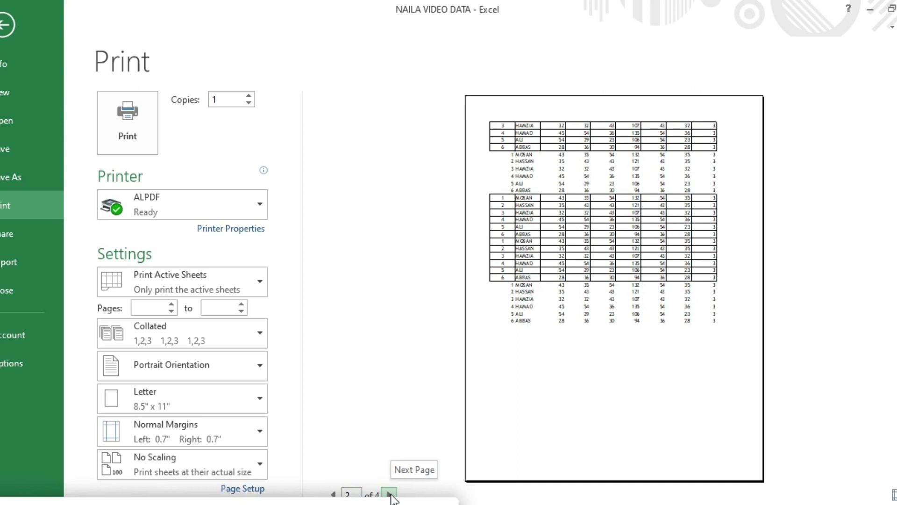
click(390, 494)
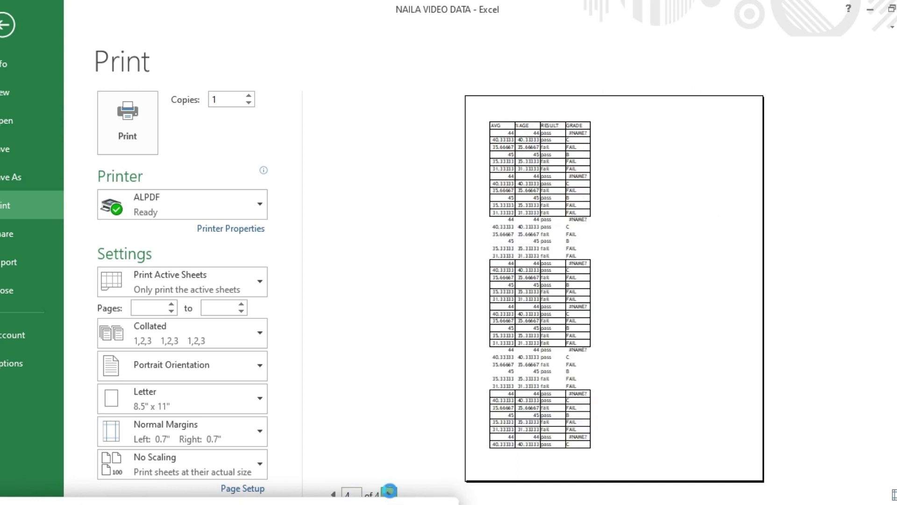
click(390, 494)
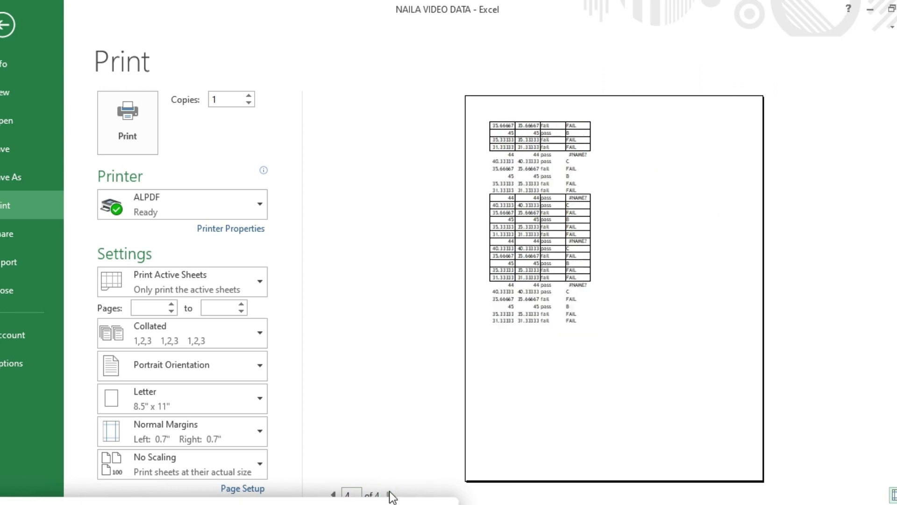
click(333, 494)
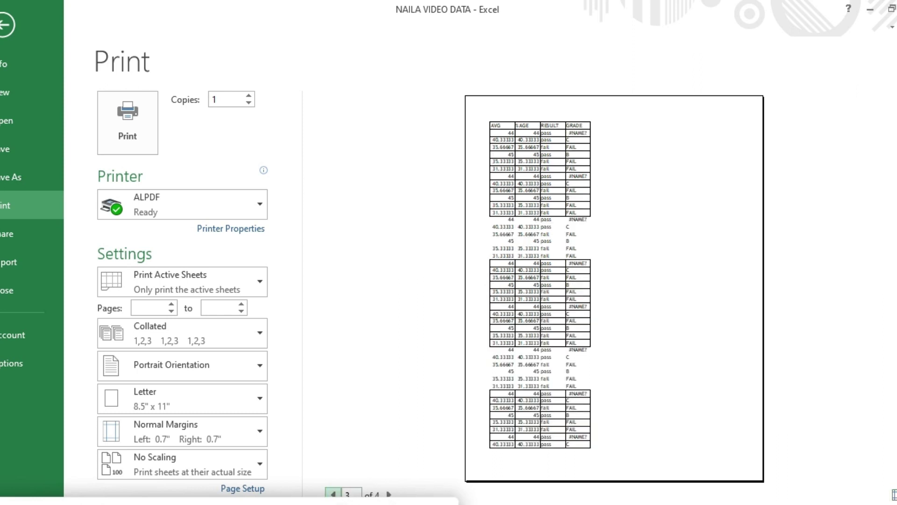
click(4, 29)
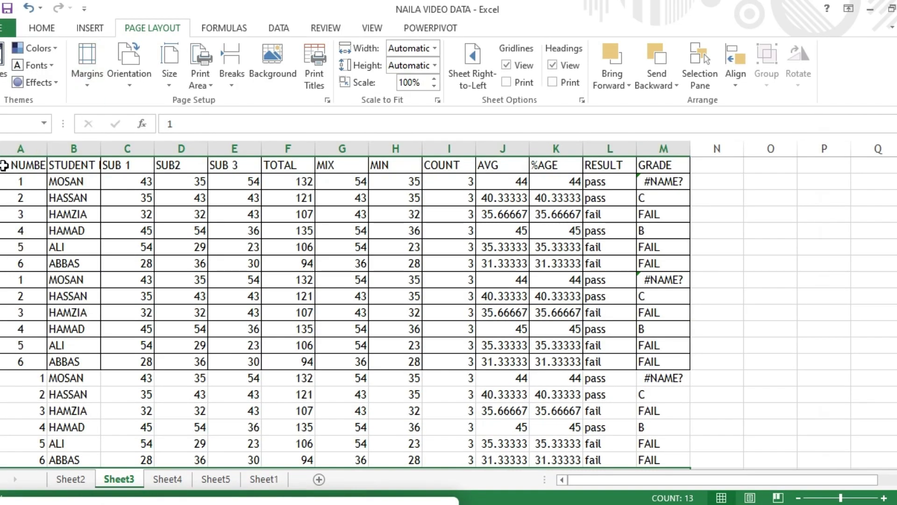
Fill the header row A1:M1 of Sheet3 with the standard light blue color
drag(18, 161, 655, 167)
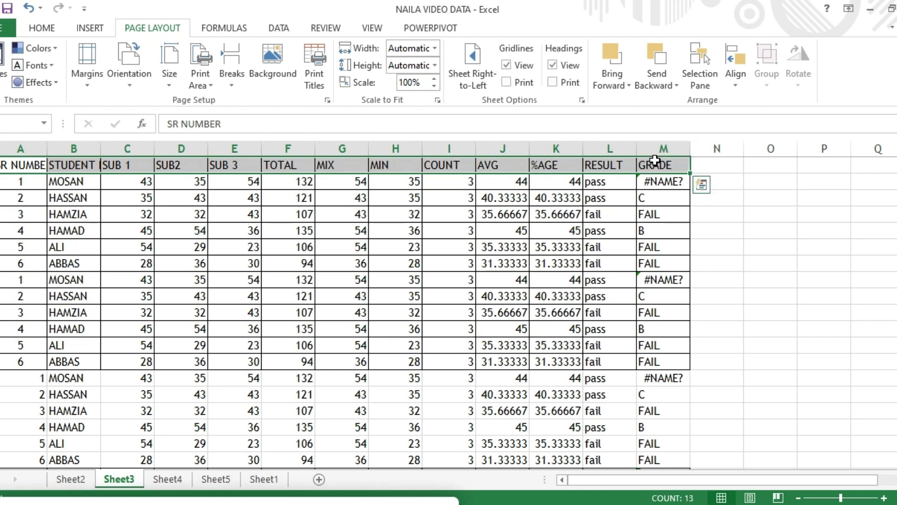
click(42, 28)
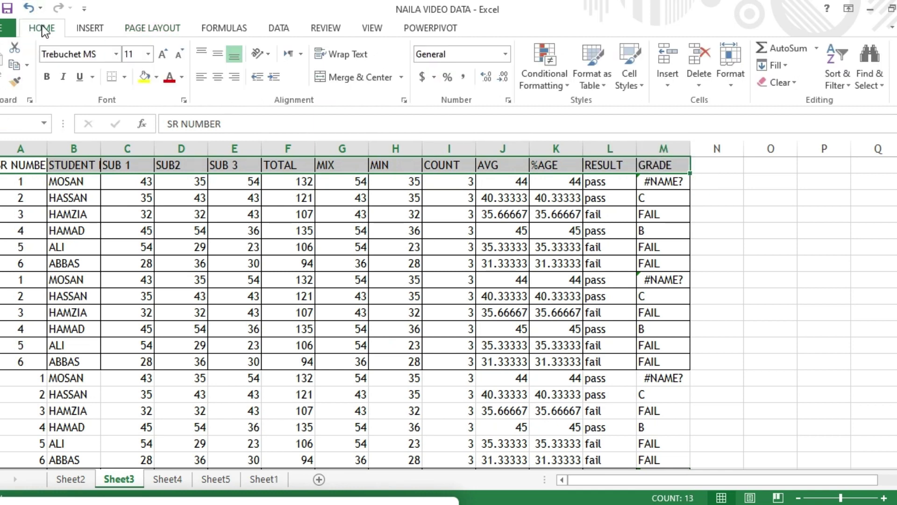
click(157, 77)
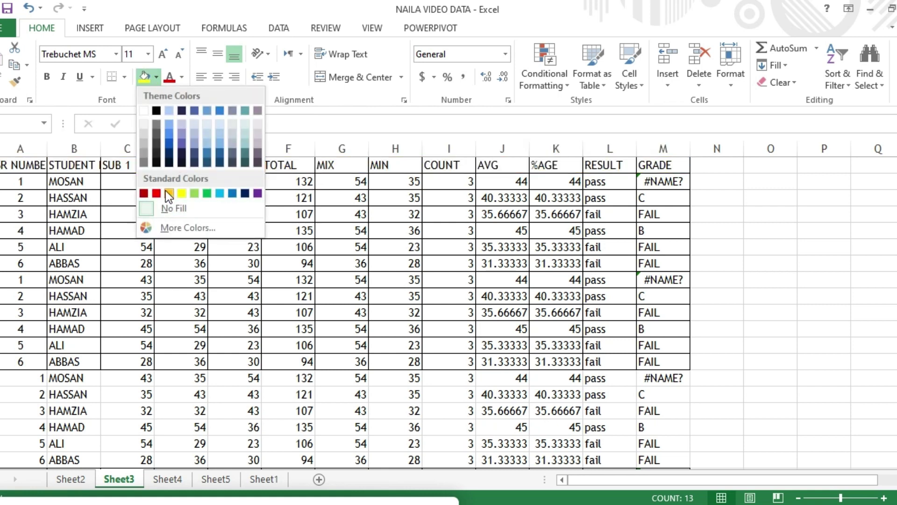
click(223, 195)
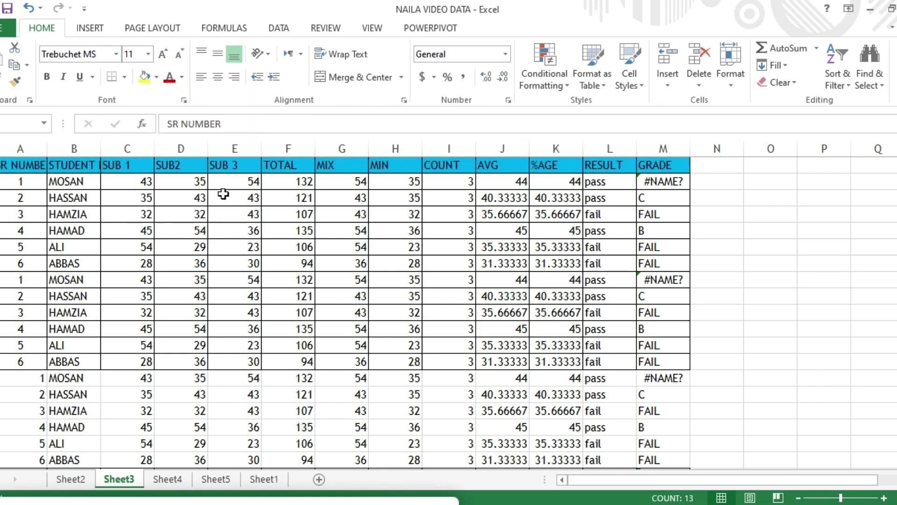
Increase the header row's font size to 16 and widen column B until the STUDENT NAME heading fits
click(161, 55)
click(161, 55)
click(160, 55)
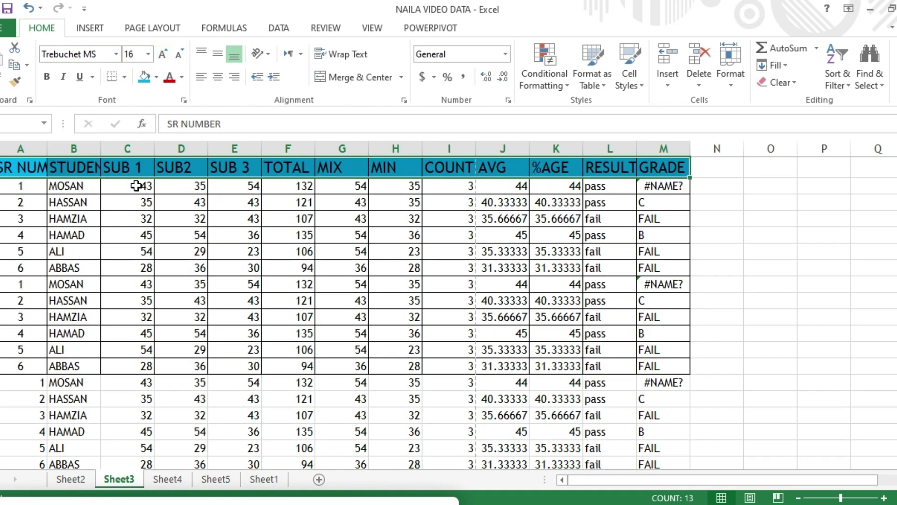
drag(100, 149, 124, 148)
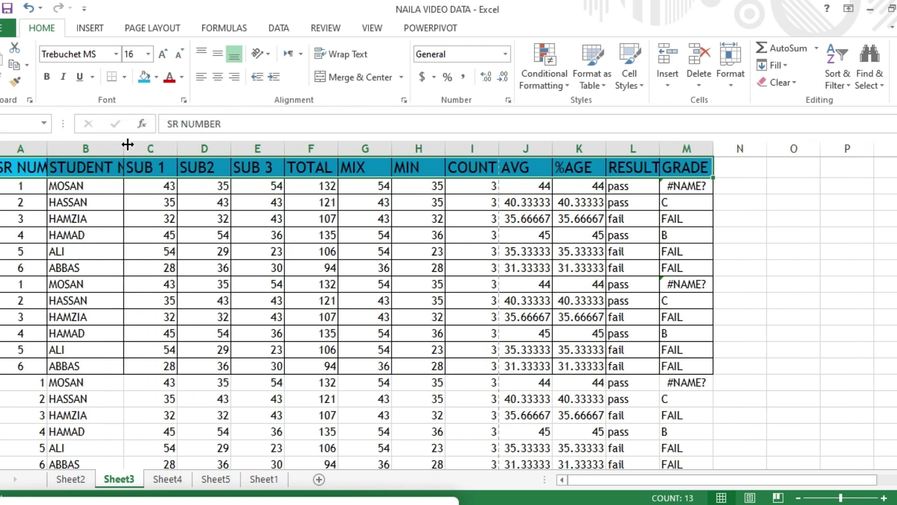
drag(125, 147, 147, 148)
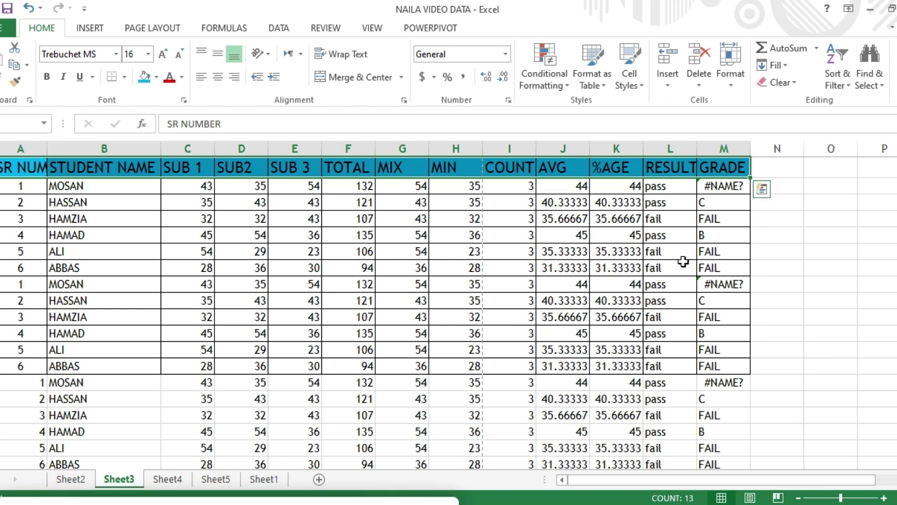
Page through all four pages of Sheet3's print preview to check on which pages the header row prints
key(ctrl+p)
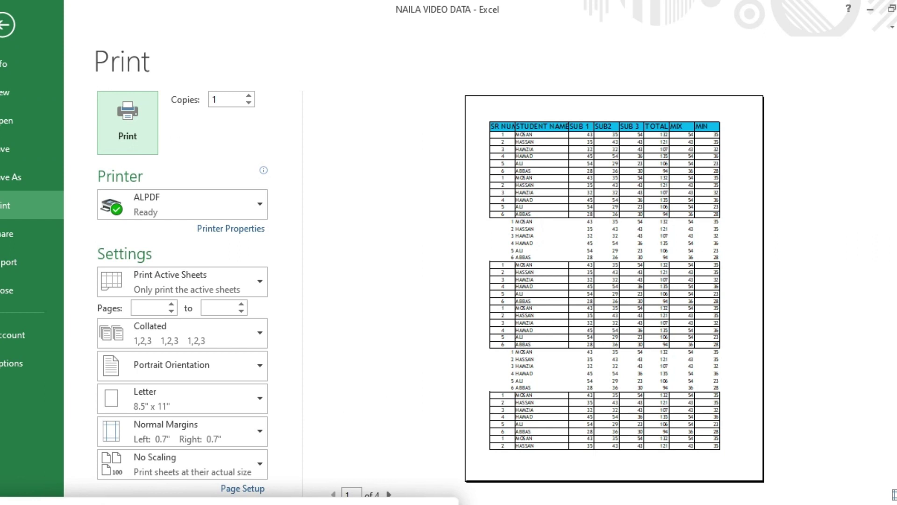
click(390, 494)
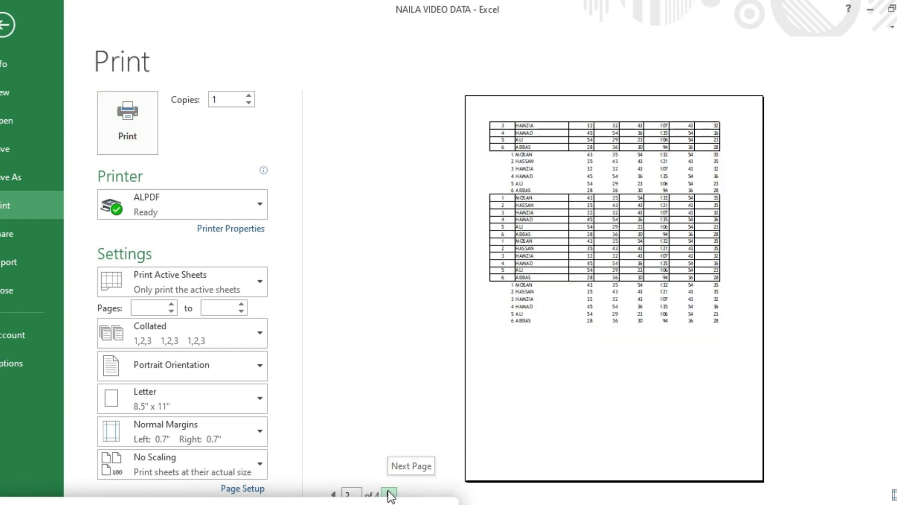
click(389, 494)
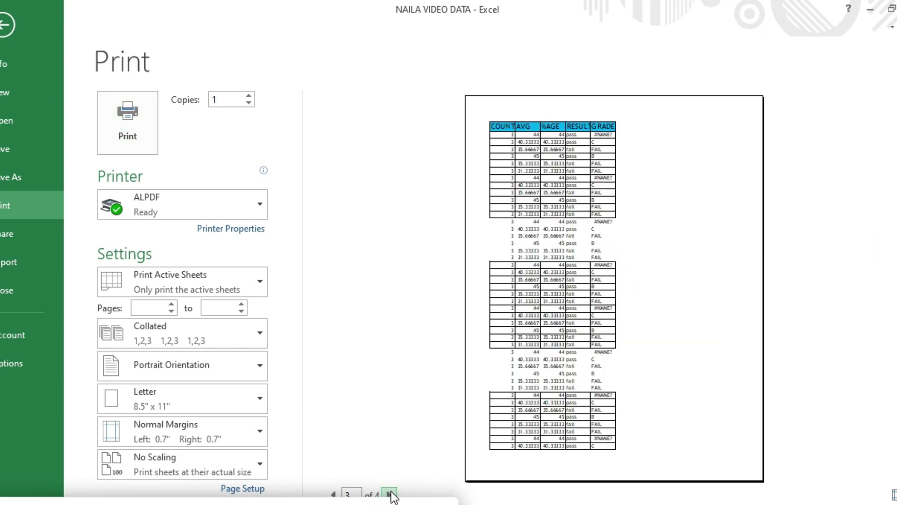
click(389, 494)
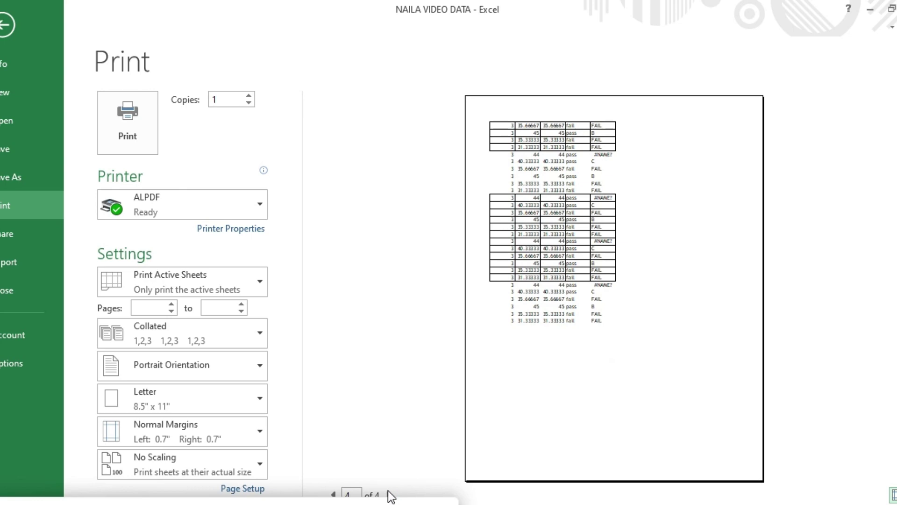
click(333, 494)
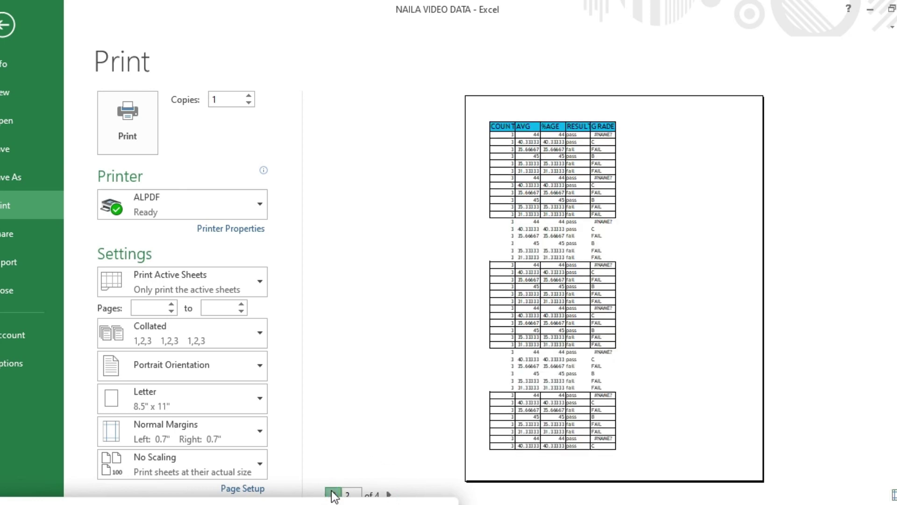
click(333, 494)
click(6, 26)
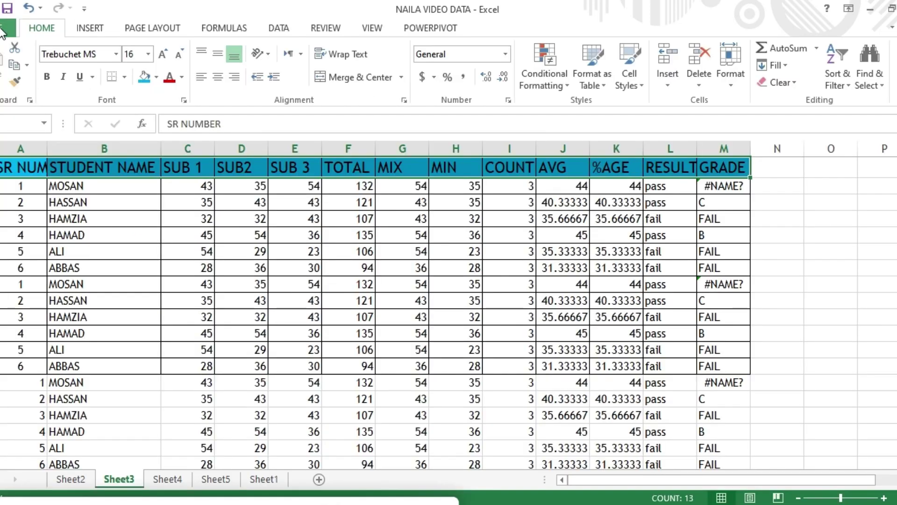
Set row 1 ($1:$1) of Sheet3 as the print title row to repeat at the top of every page
click(155, 27)
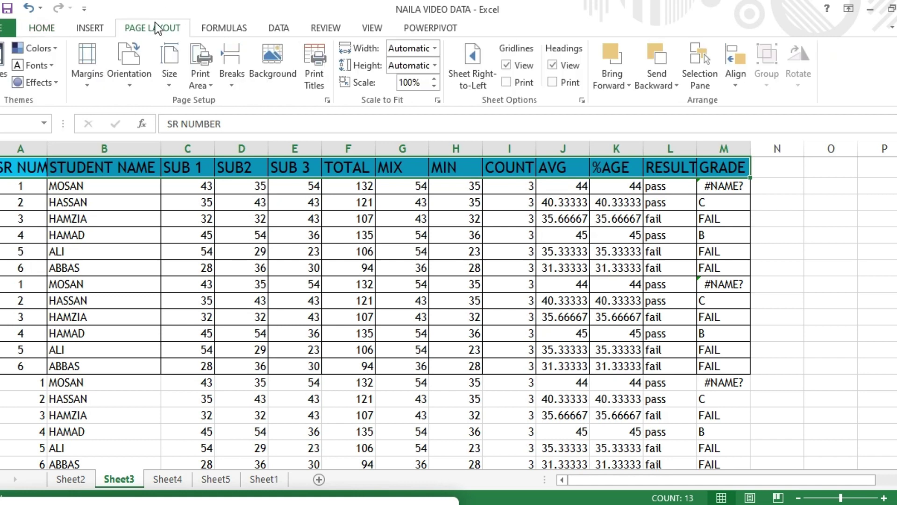
click(321, 82)
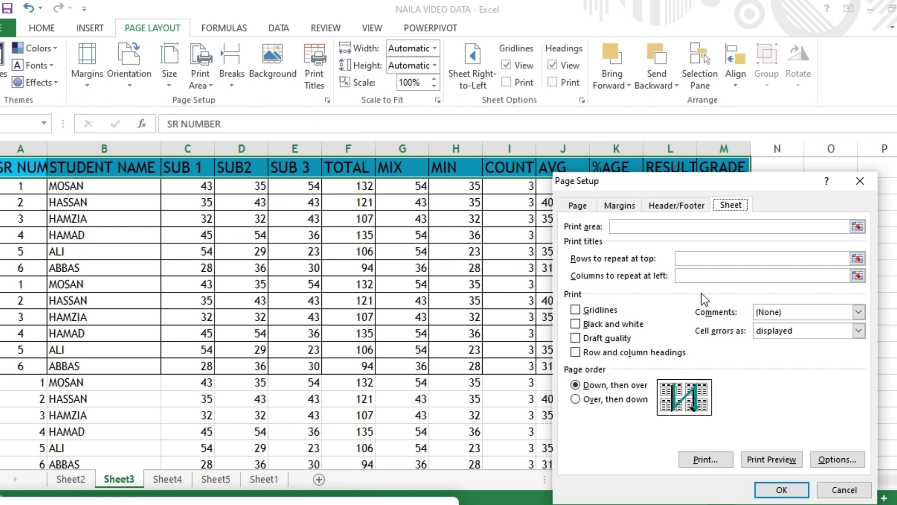
click(838, 258)
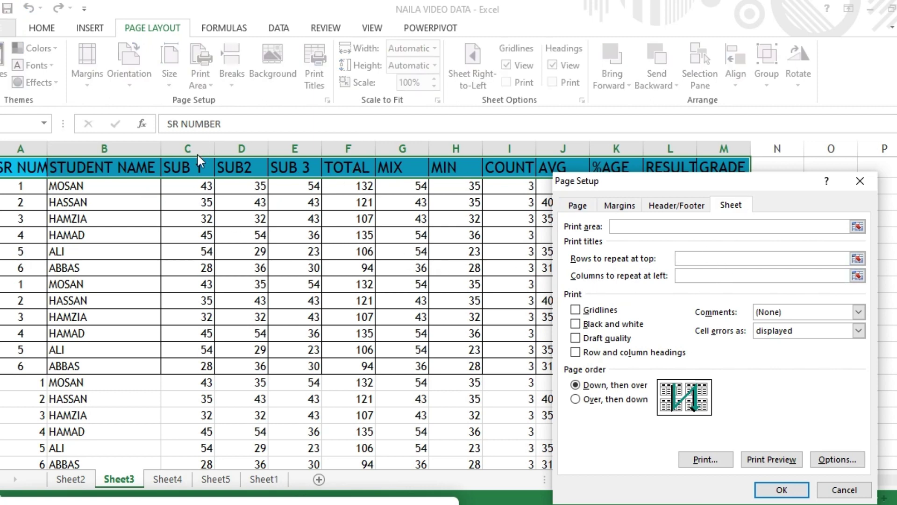
click(187, 164)
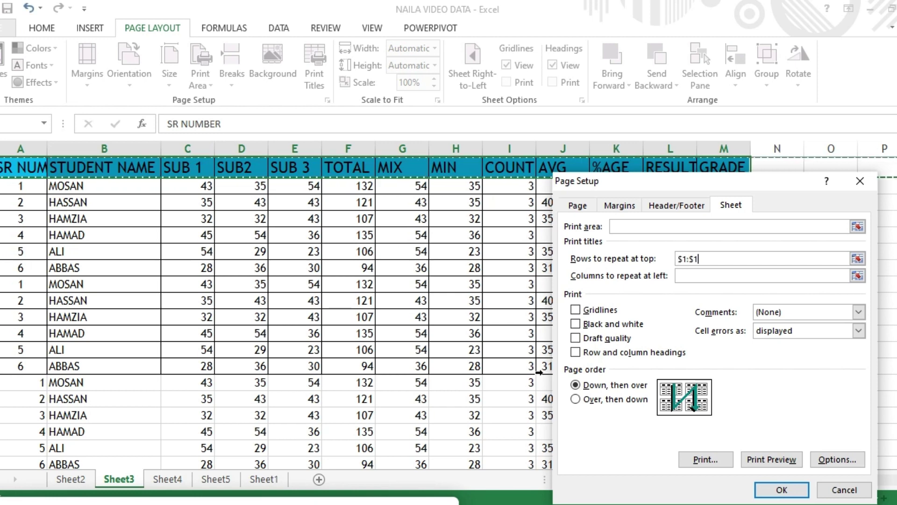
click(780, 491)
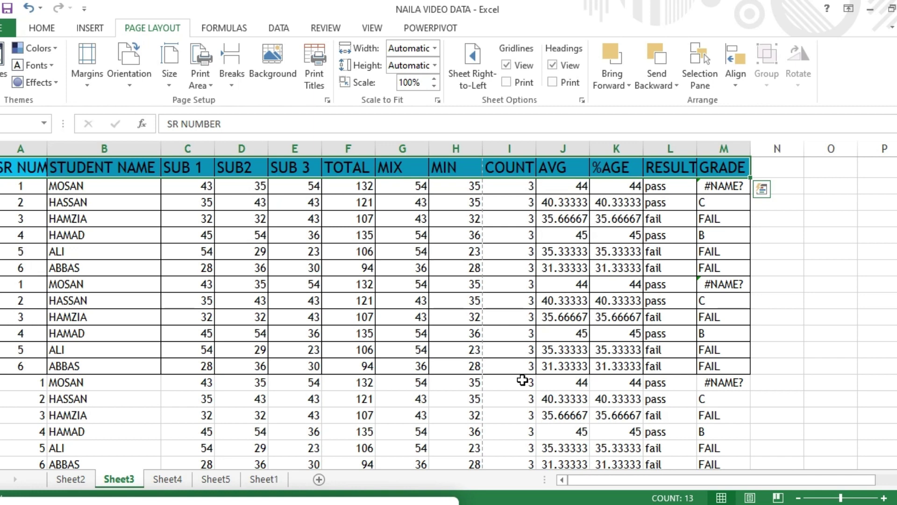
Check the repeated header row on every page of the print preview and review the print title settings
key(ctrl+p)
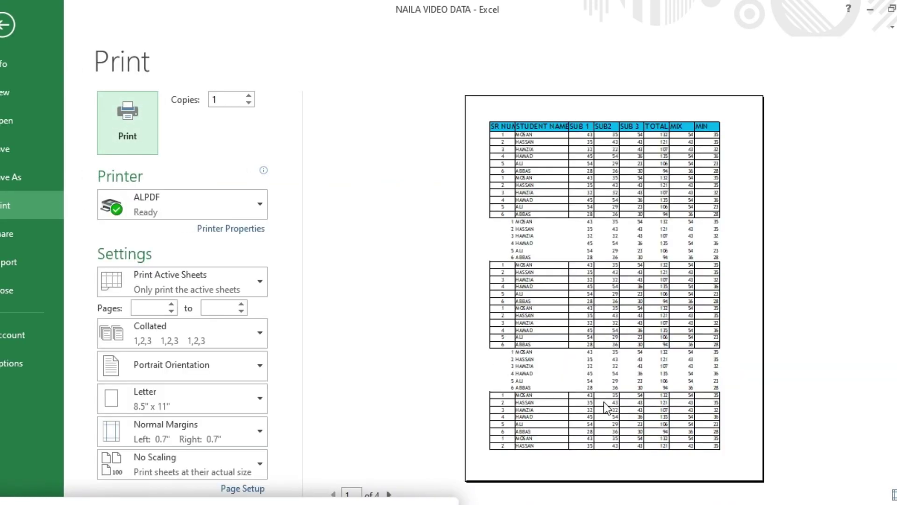
click(390, 494)
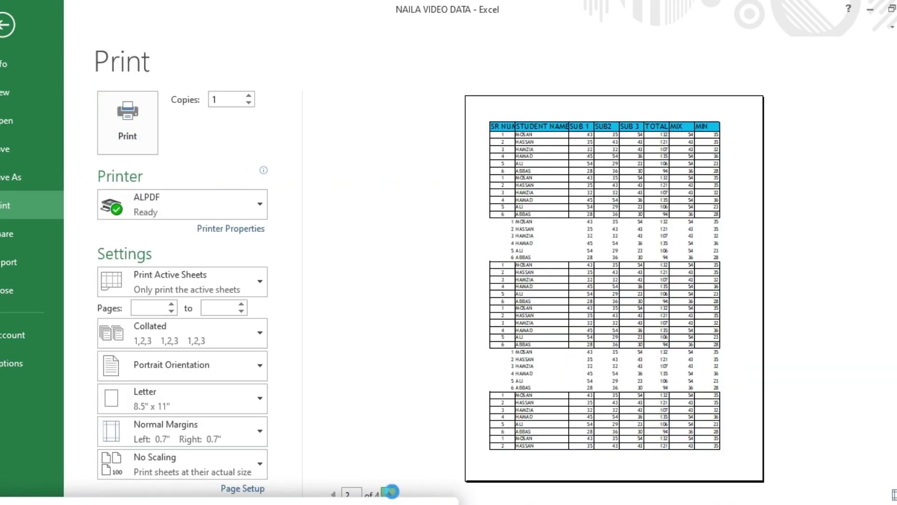
click(390, 494)
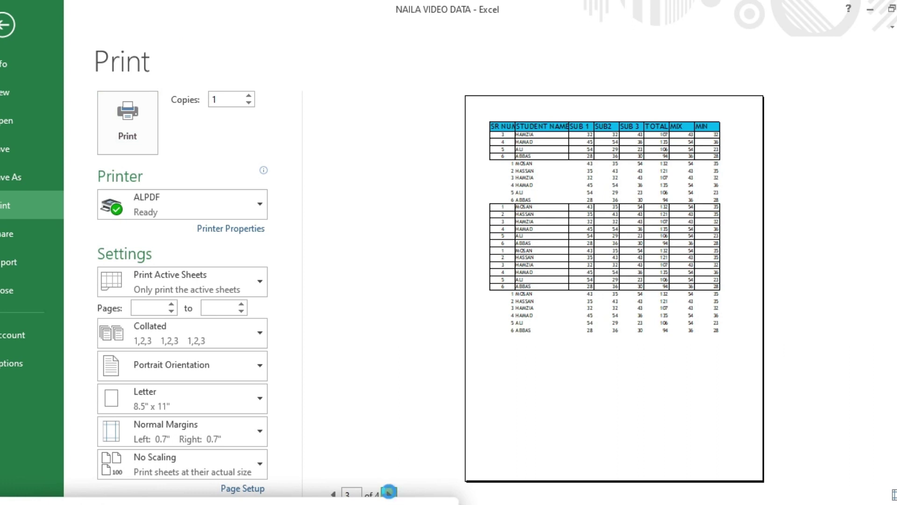
click(390, 494)
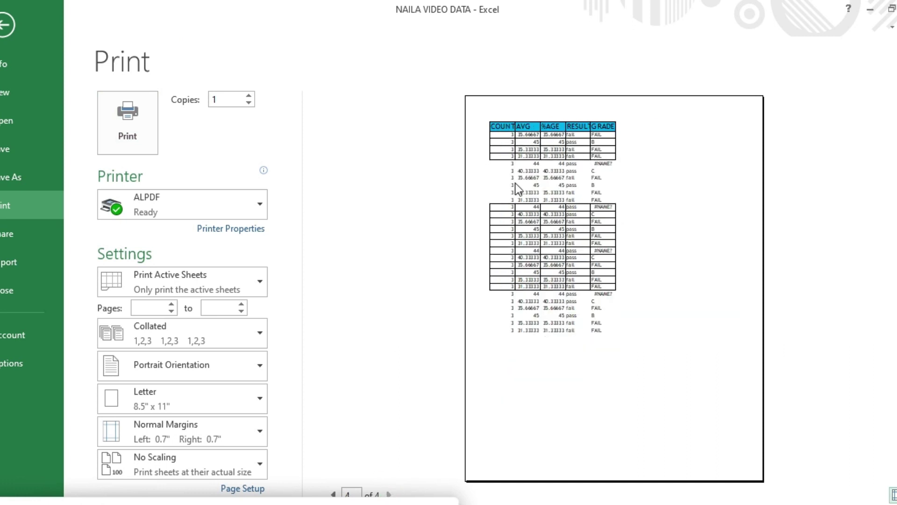
click(333, 495)
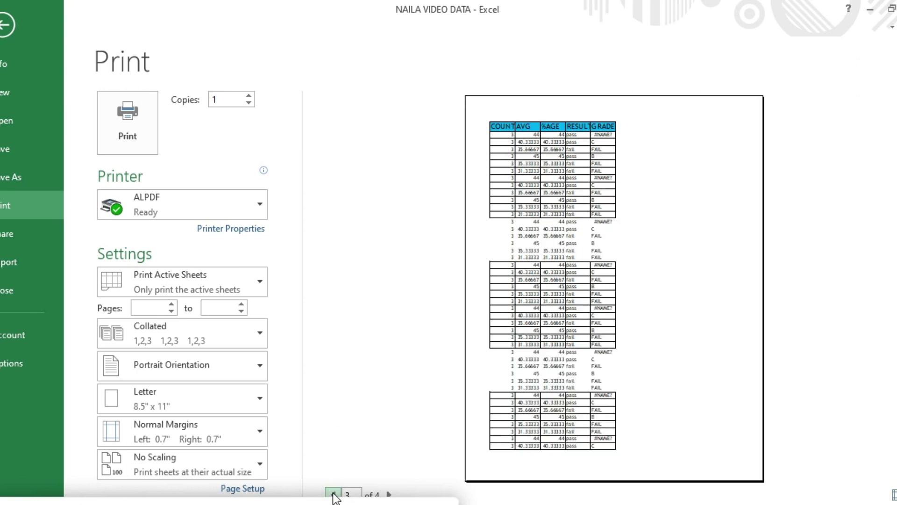
click(334, 495)
click(334, 494)
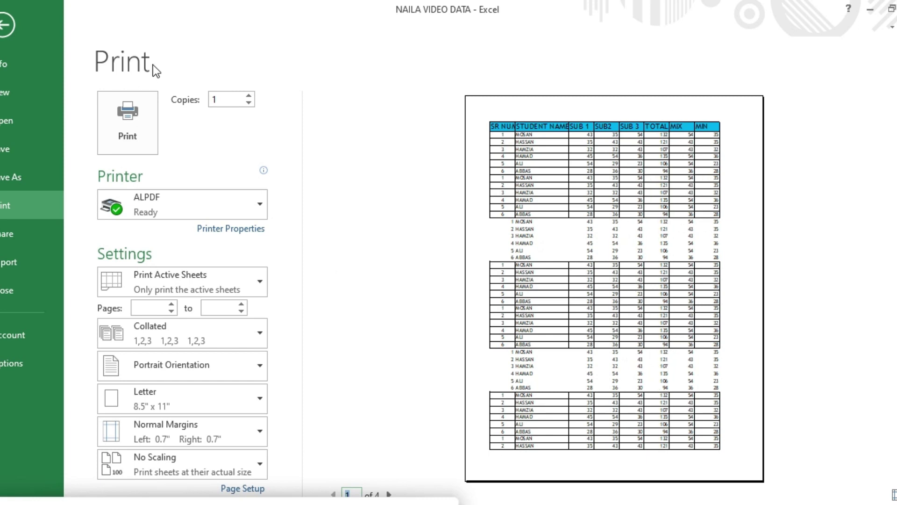
click(6, 25)
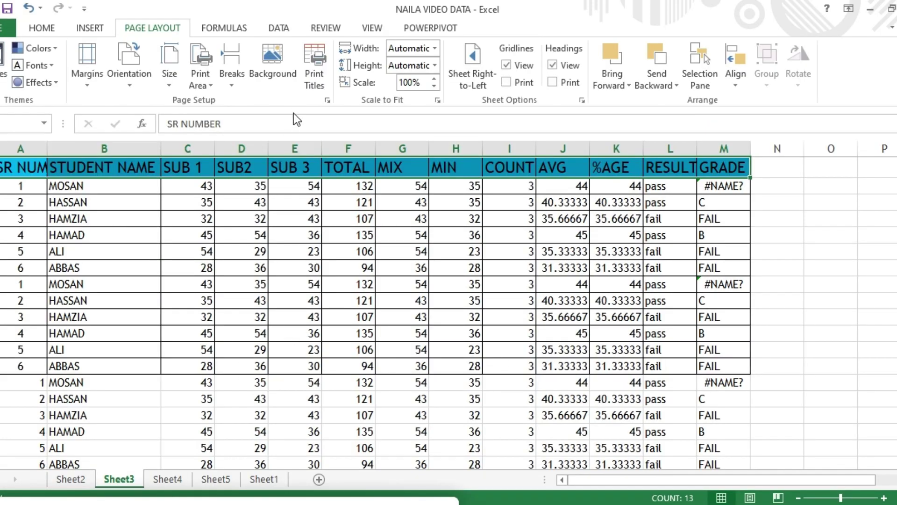
click(318, 79)
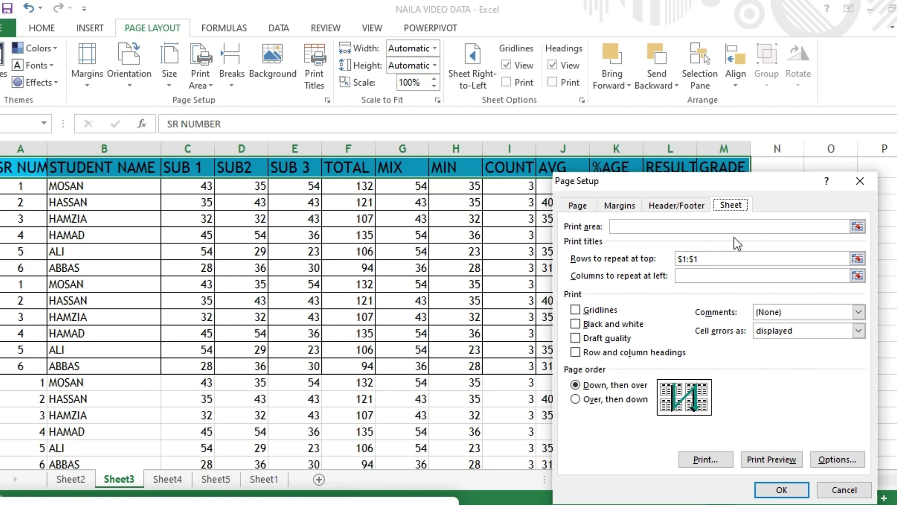
click(850, 183)
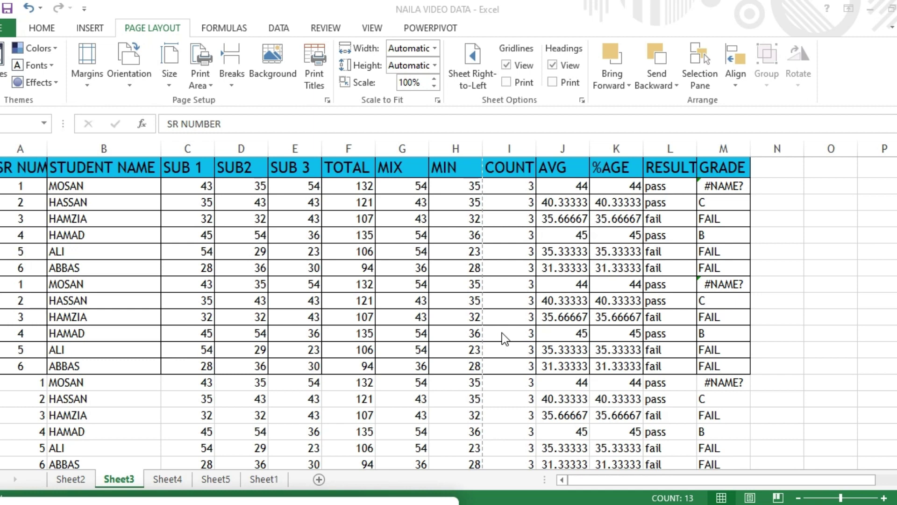
Scale the printout to fit 1 page wide by 1 page tall and check it in the print preview
click(433, 49)
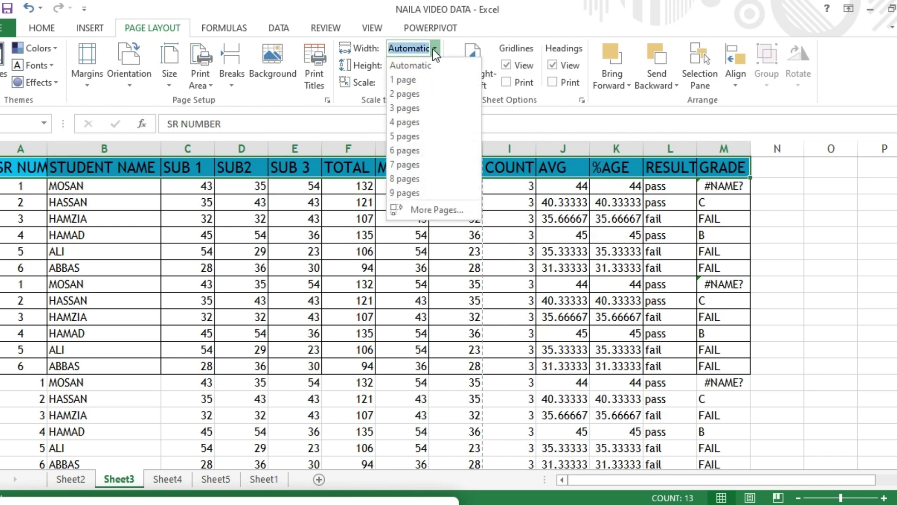
click(416, 79)
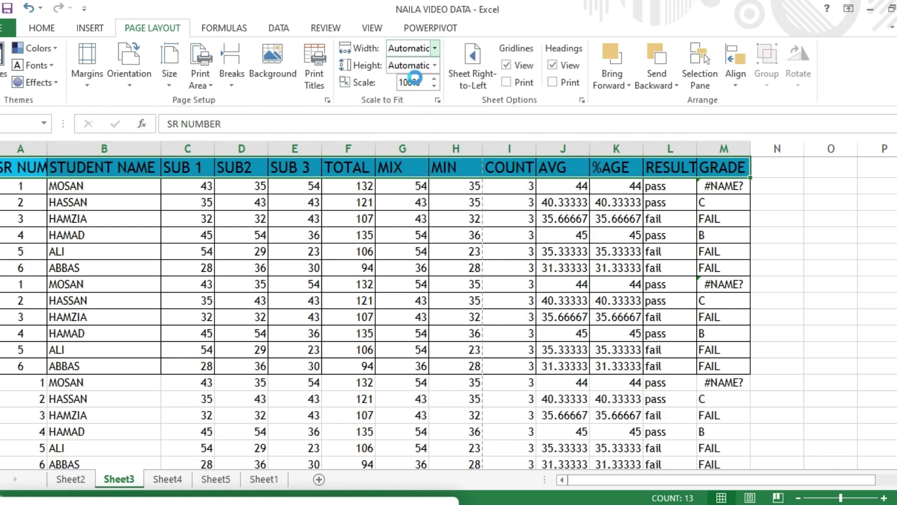
click(433, 67)
click(420, 97)
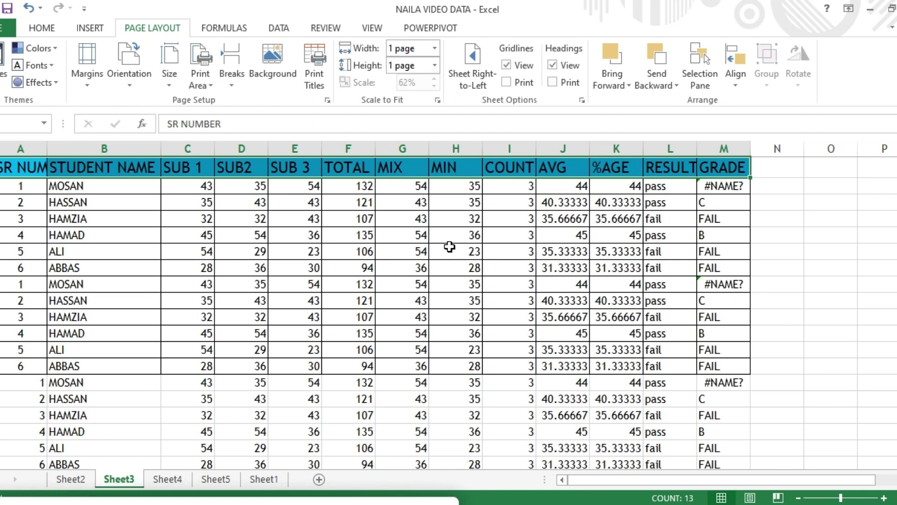
key(ctrl+p)
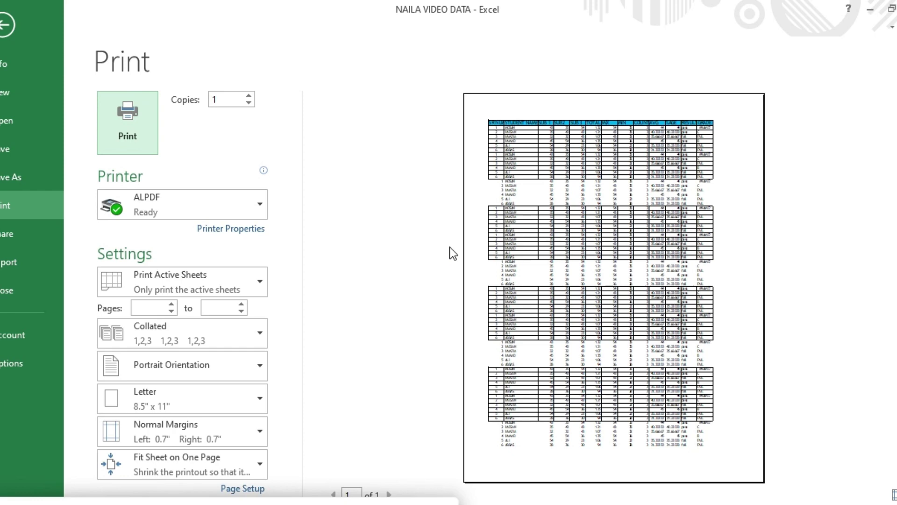
click(8, 27)
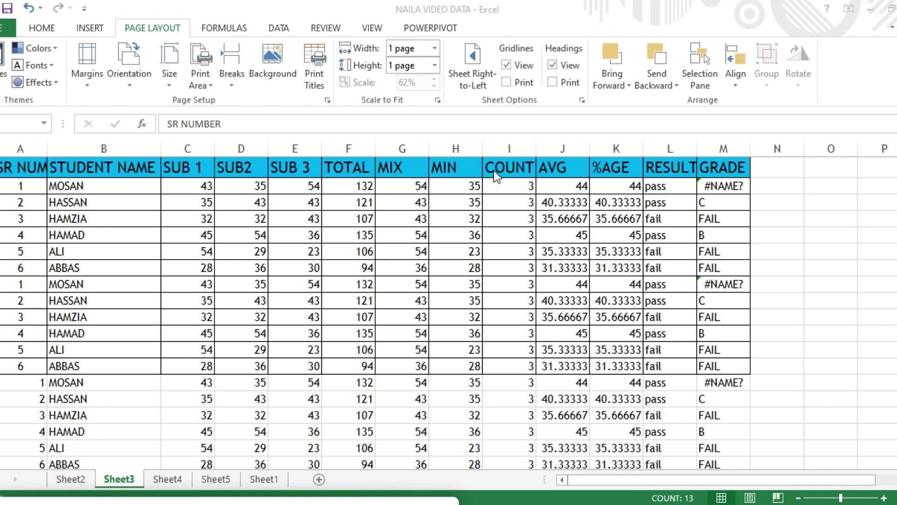
Hide the on-screen gridlines, check the print preview without them, and show the gridlines again
click(505, 66)
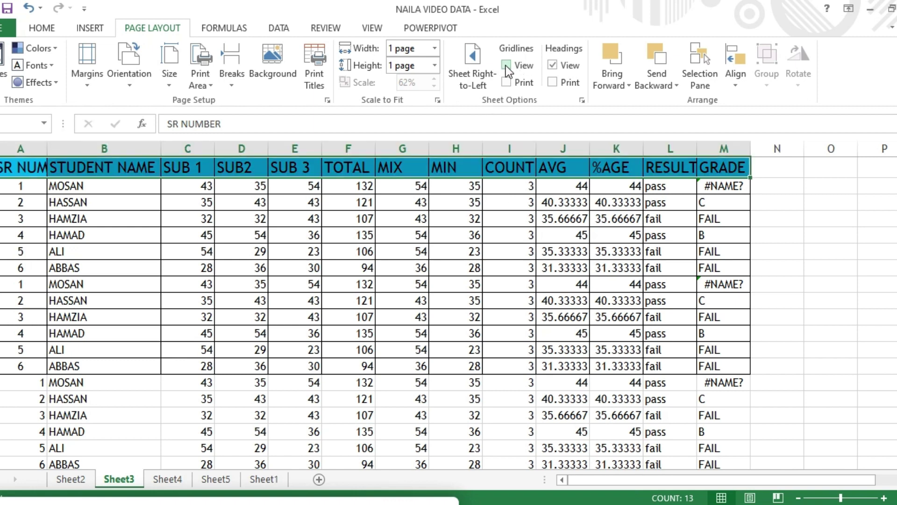
click(507, 65)
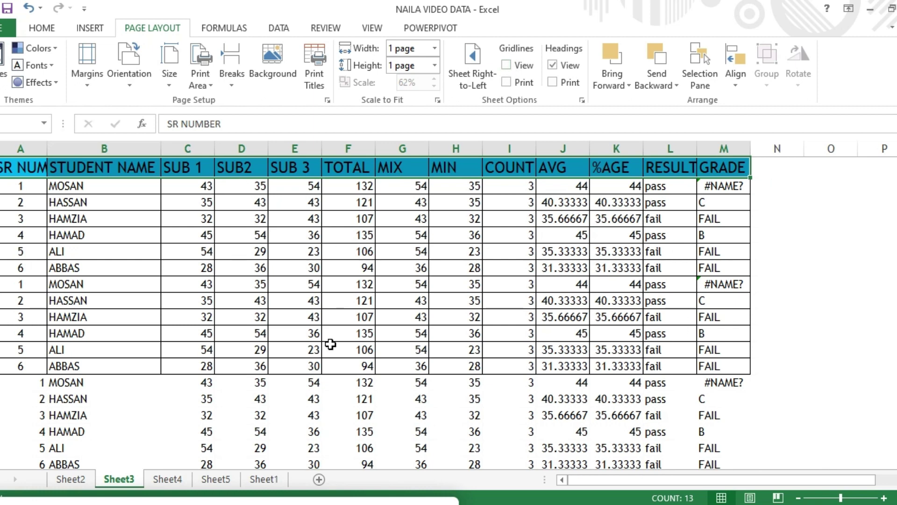
key(ctrl+p)
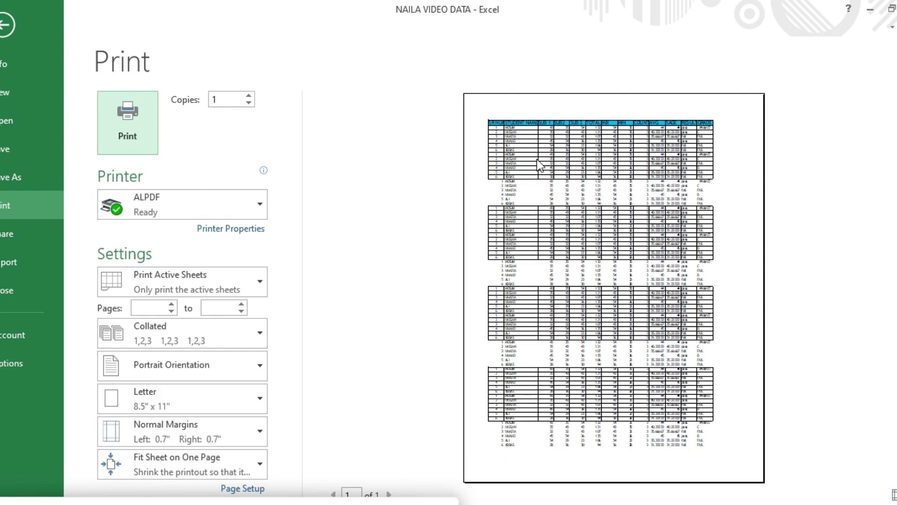
click(6, 25)
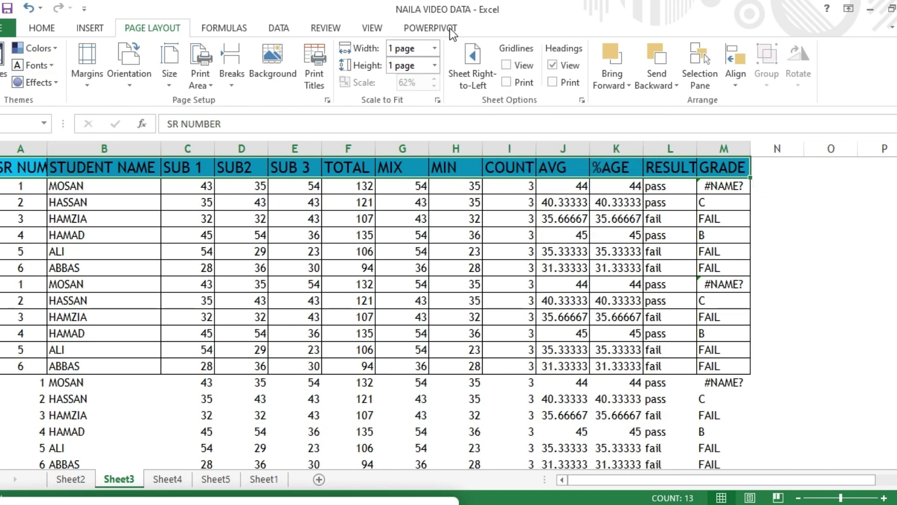
click(508, 68)
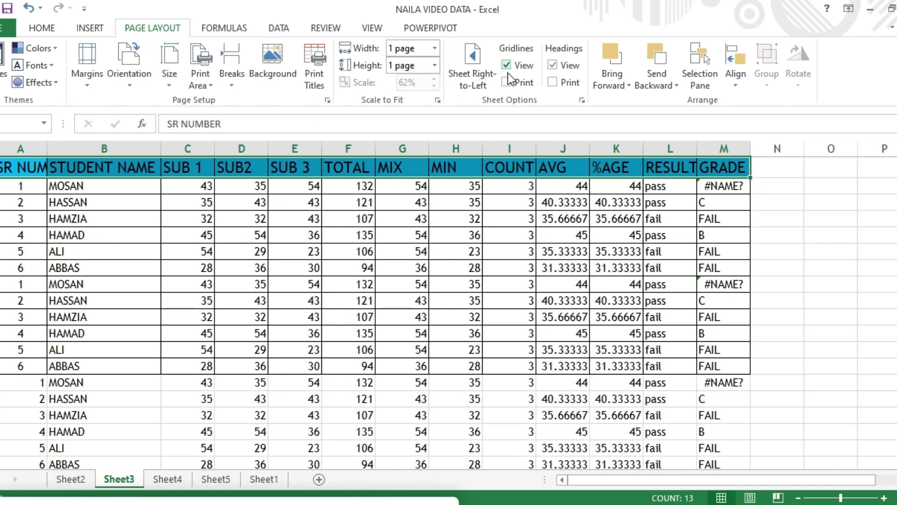
Enable printing of the sheet's gridlines and check the result in the print preview
click(506, 81)
key(ctrl+p)
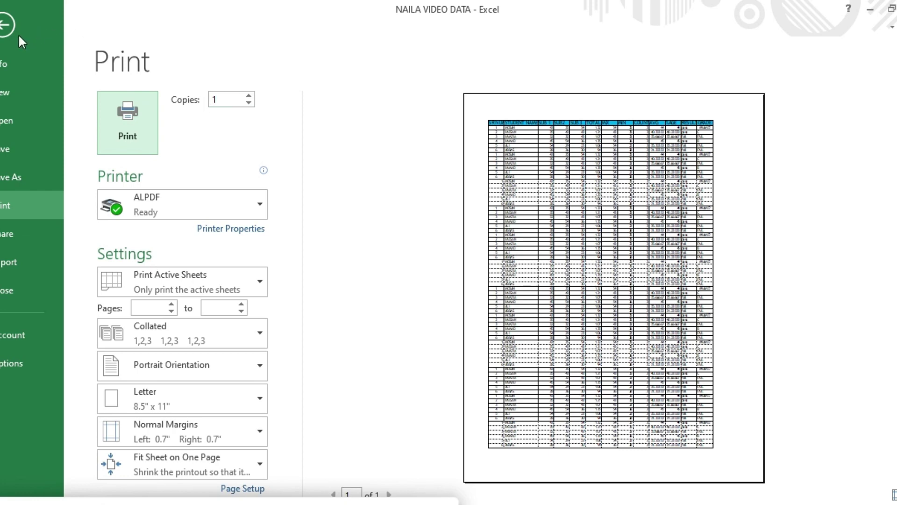
click(6, 34)
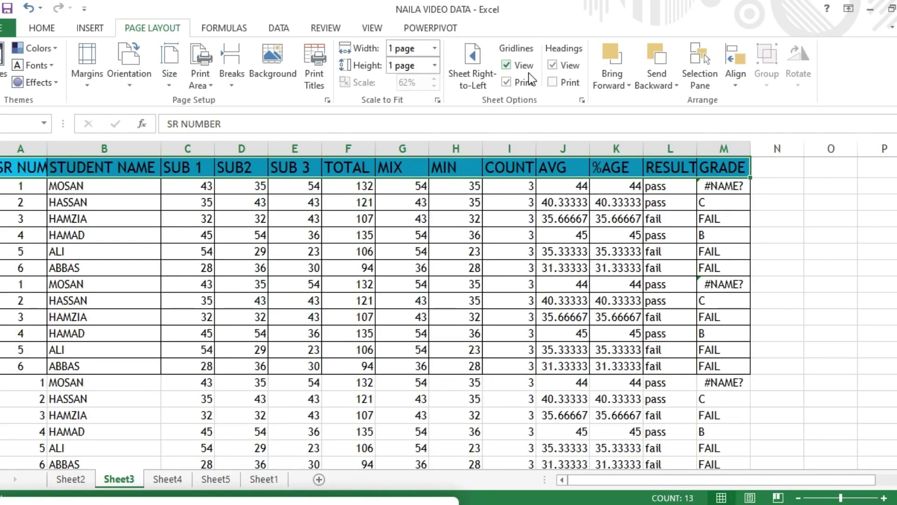
Enable printing of the row and column headings, and switch their on-screen display off and back on
click(551, 66)
click(552, 66)
click(553, 66)
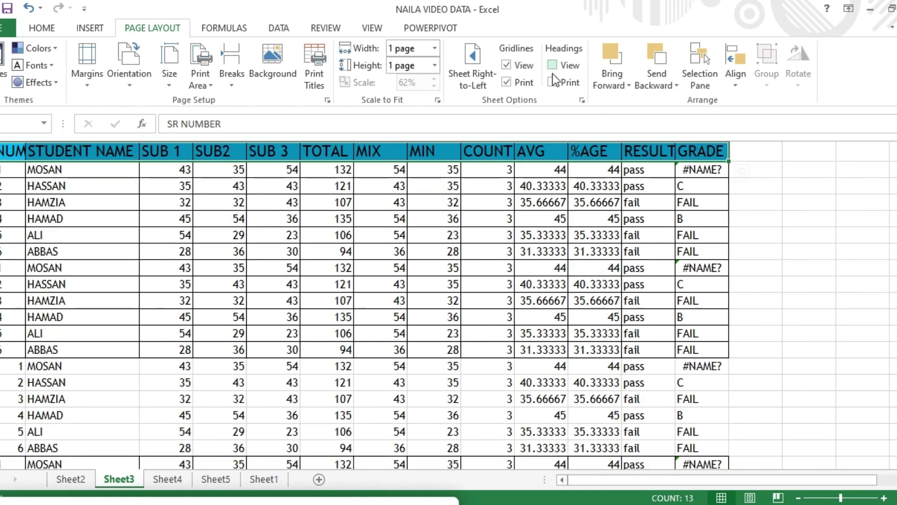
click(553, 82)
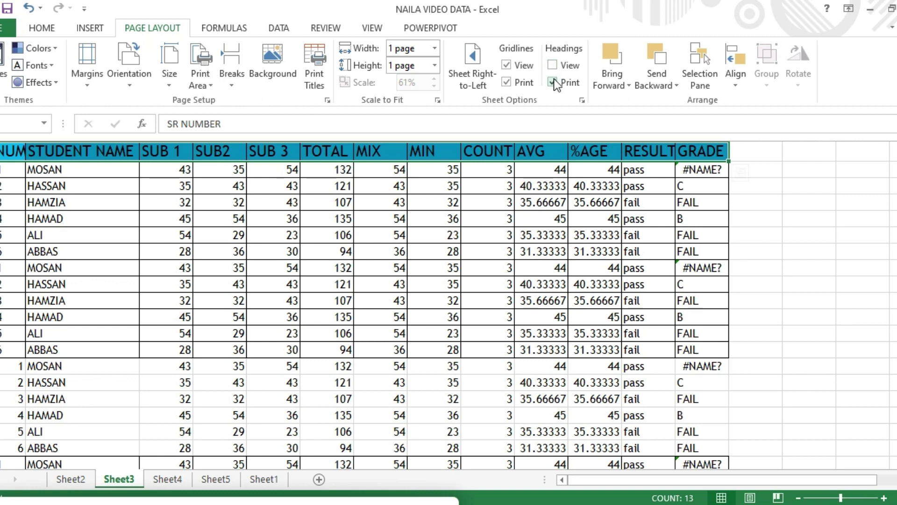
click(552, 64)
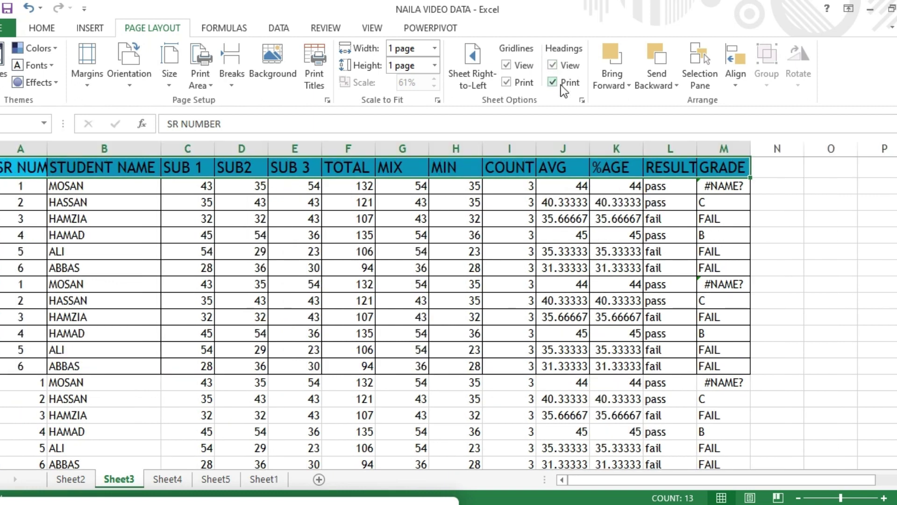
Turn off printing of the row and column headings and of the sheet's gridlines
click(552, 82)
click(507, 83)
click(627, 82)
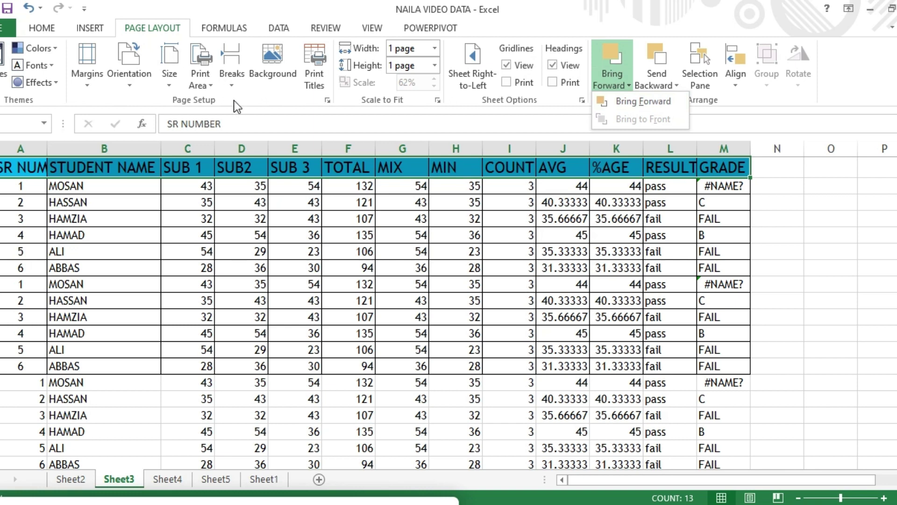
click(94, 29)
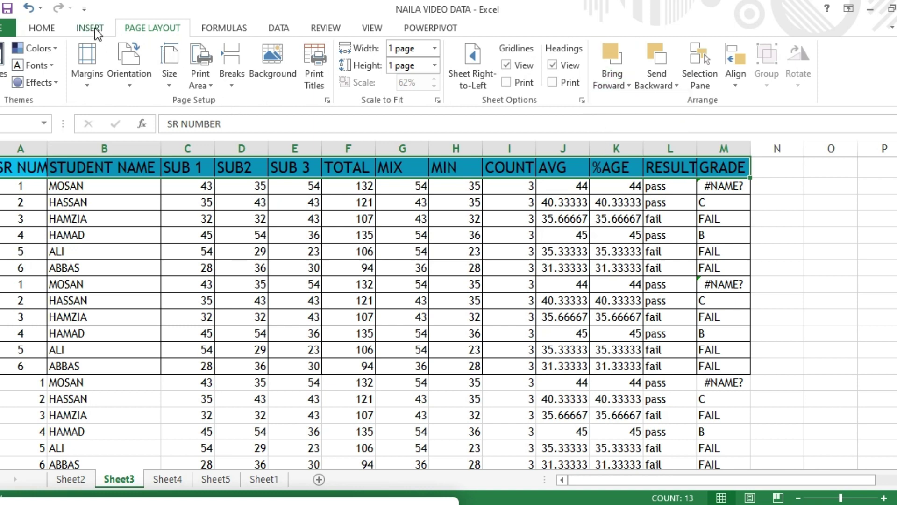
Draw an oval about 2.16" high and 2.82" wide over the middle of the student table
click(94, 28)
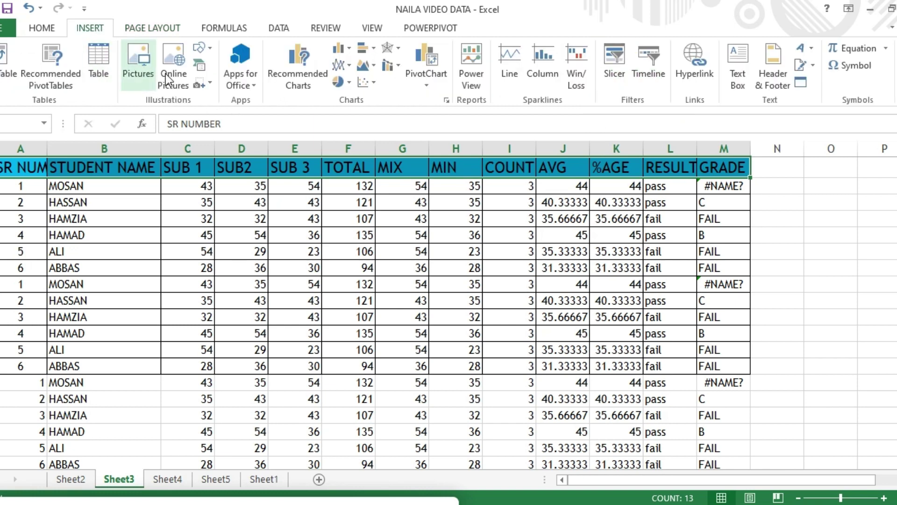
click(208, 54)
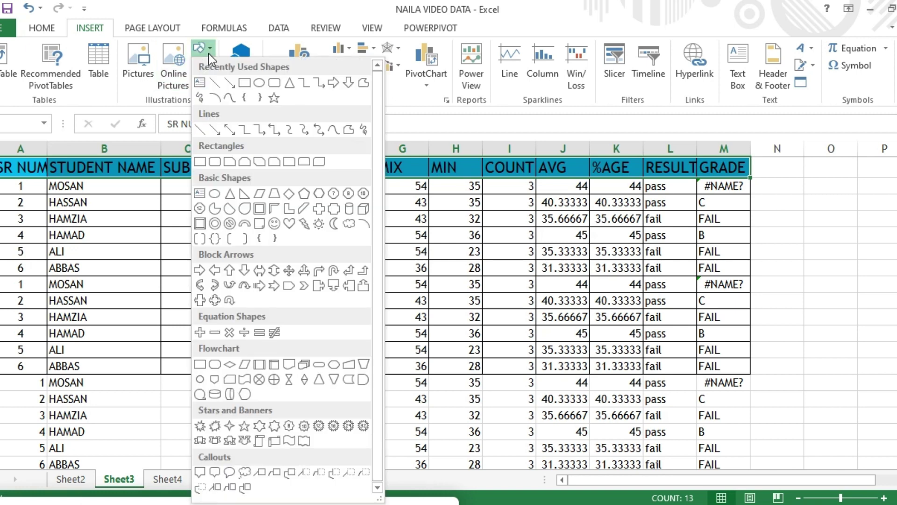
click(258, 83)
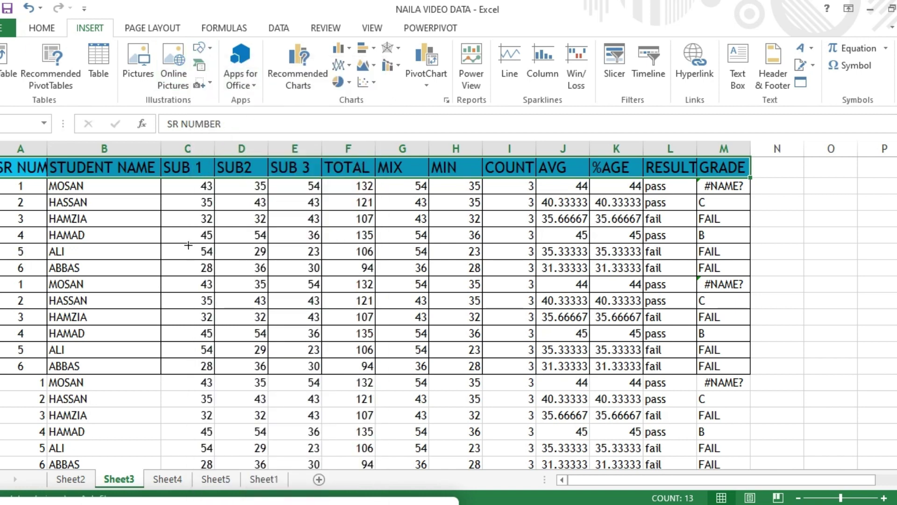
mouse_move(203, 210)
mouse_down()
mouse_move(346, 281)
mouse_move(405, 364)
mouse_up()
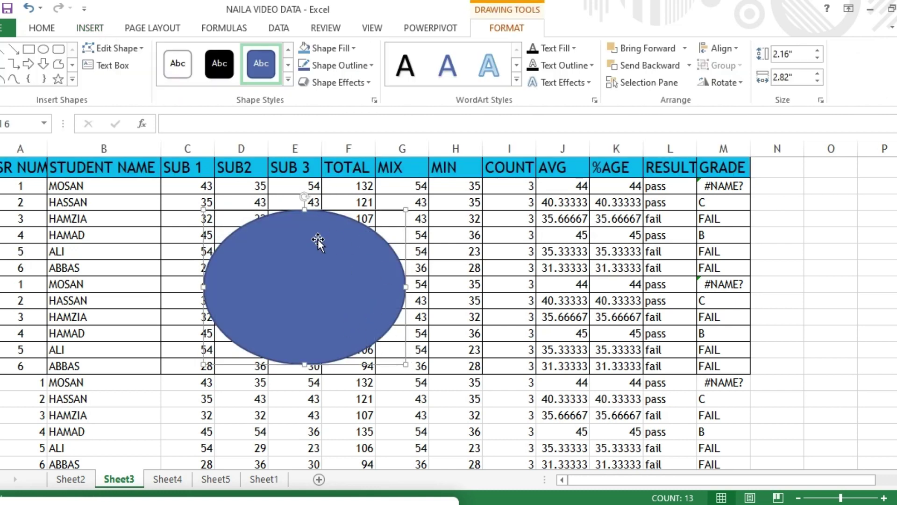
Place a duplicate of the oval partly overlapping the original and give it the solid black shape style
key(ctrl+d)
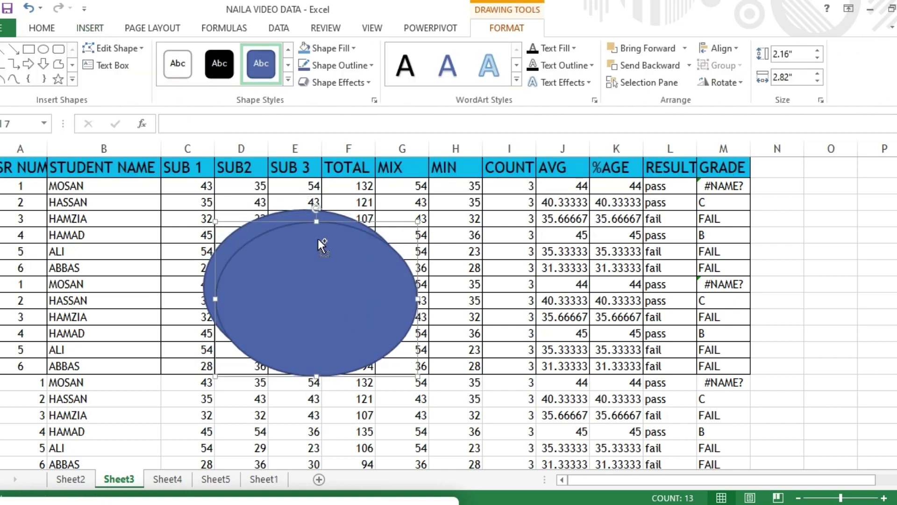
drag(308, 271, 390, 257)
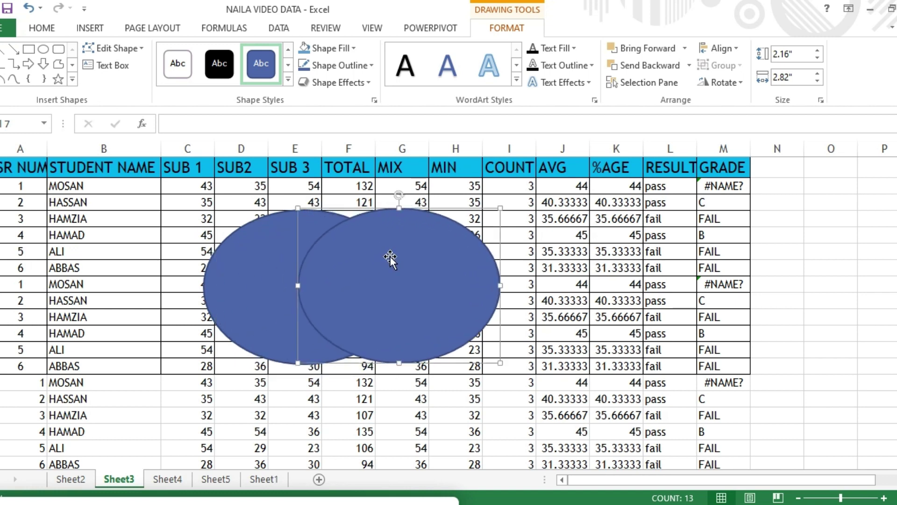
click(220, 59)
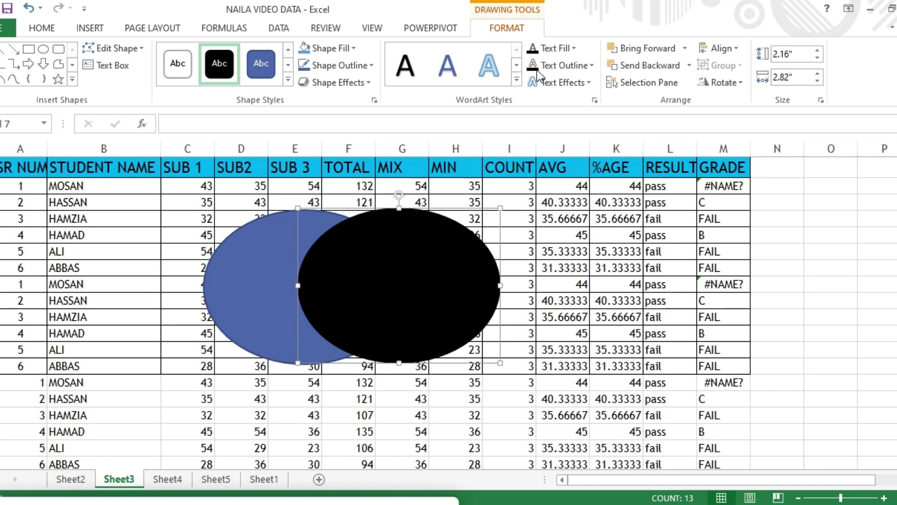
Send the black oval behind the blue one, bring it forward again, and send it backward once more
click(670, 51)
click(685, 48)
click(671, 66)
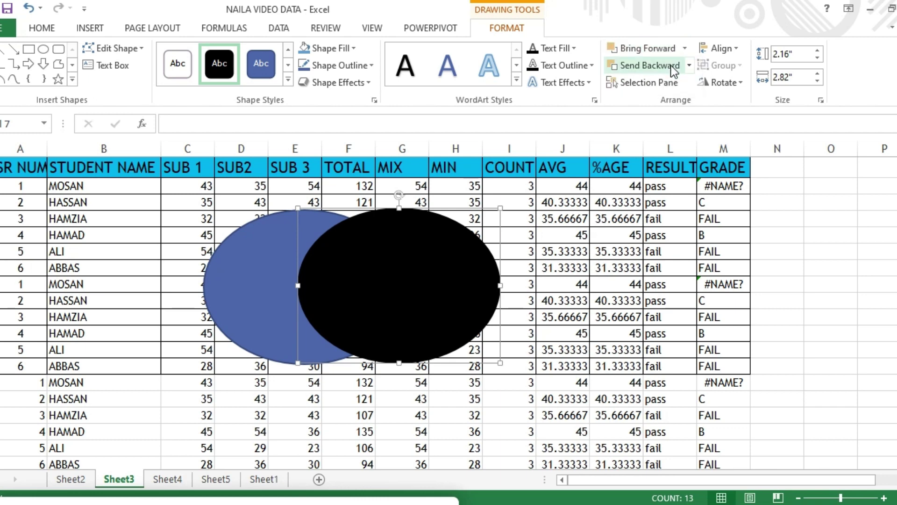
click(686, 48)
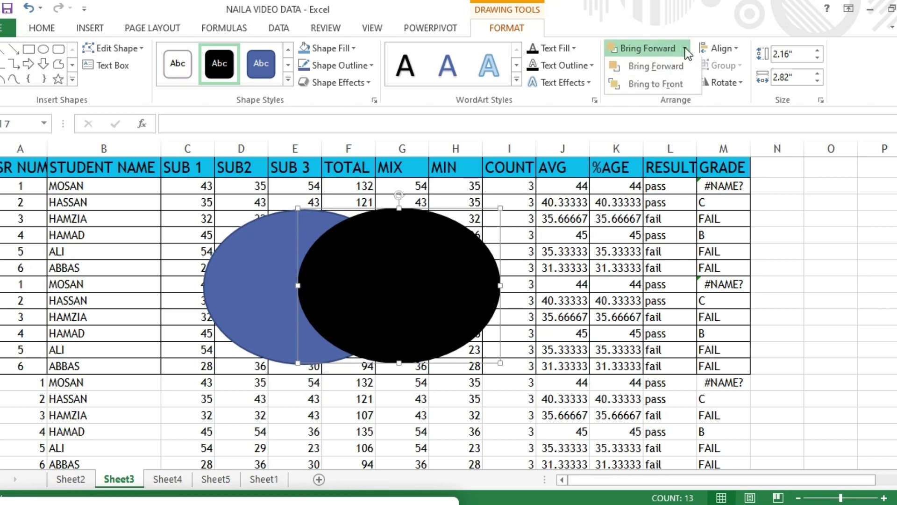
click(672, 83)
click(654, 65)
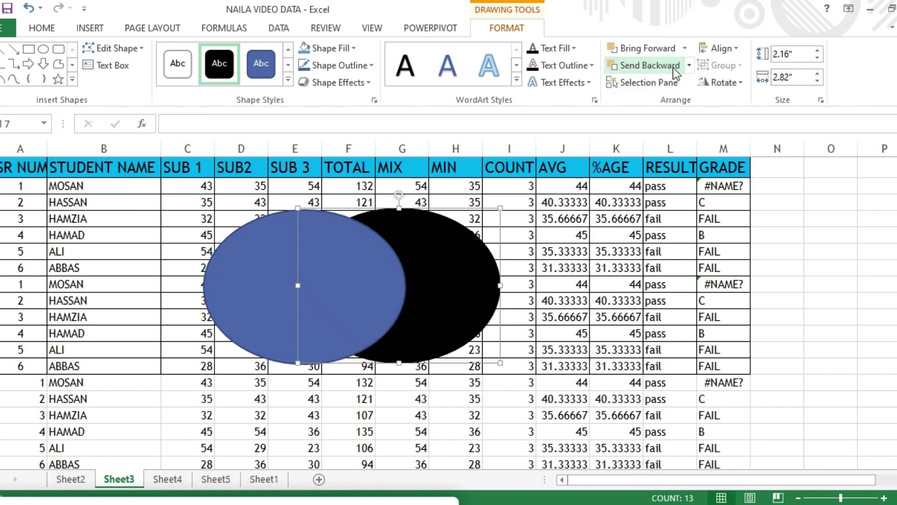
click(665, 46)
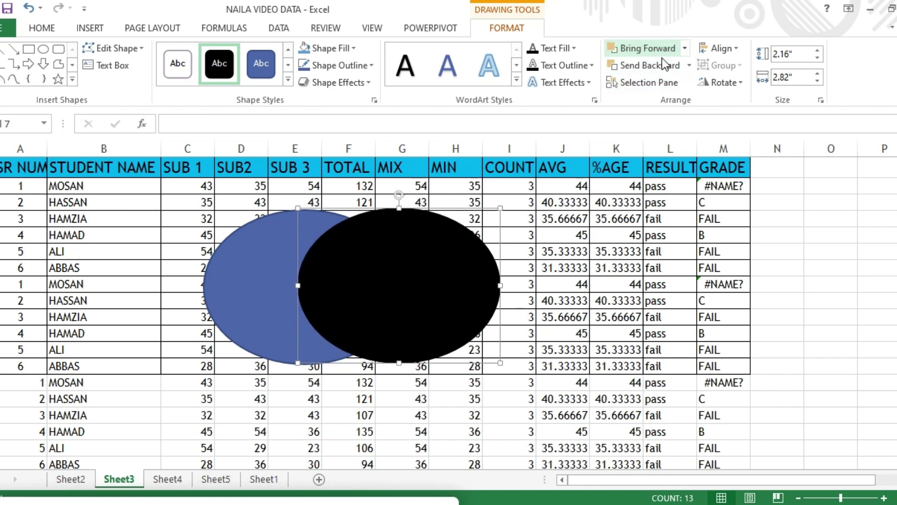
click(658, 67)
Show the Selection pane and use it to hide both ovals and make them visible again
click(659, 85)
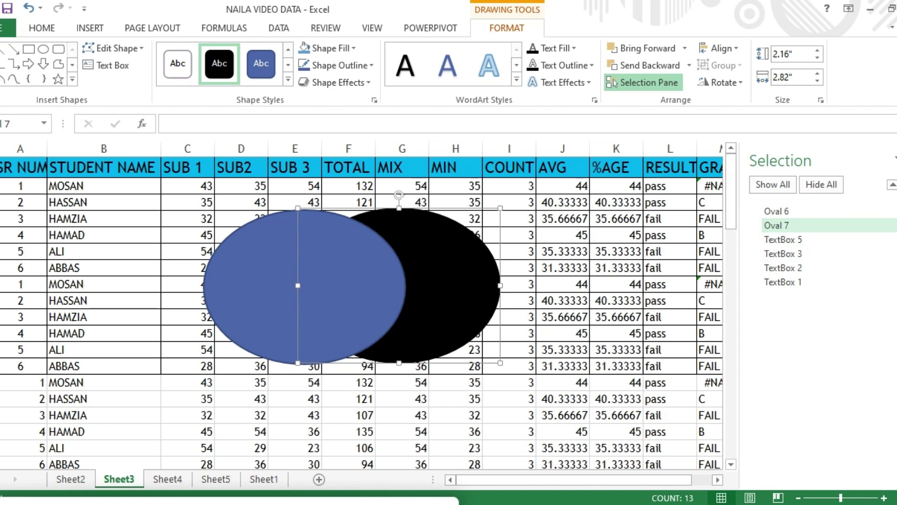
click(893, 225)
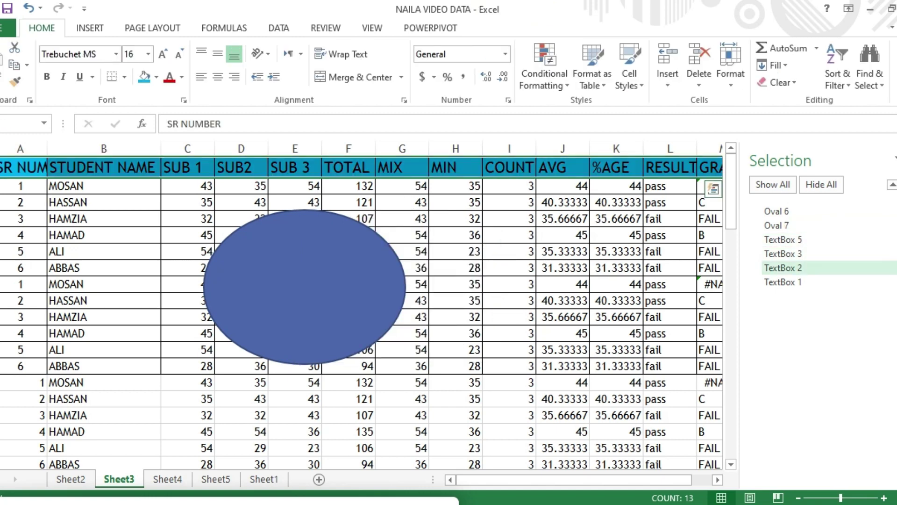
click(783, 268)
click(892, 212)
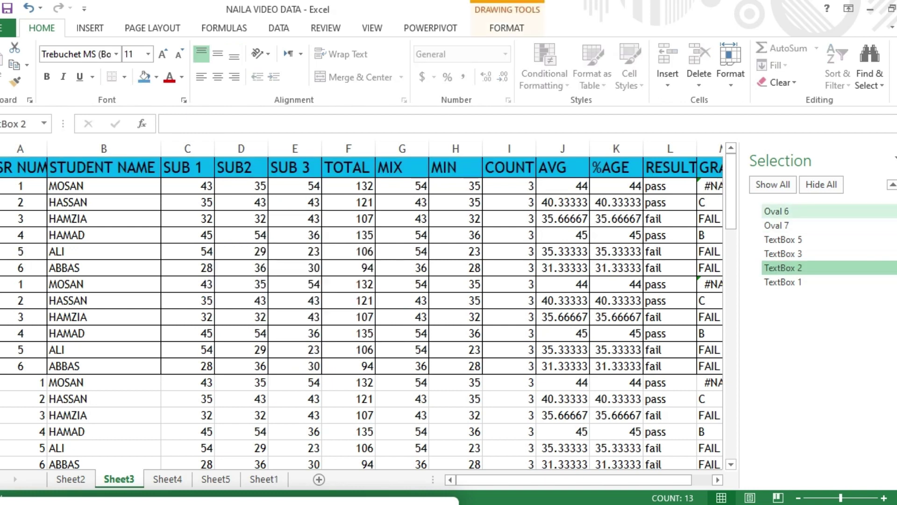
click(893, 226)
click(893, 211)
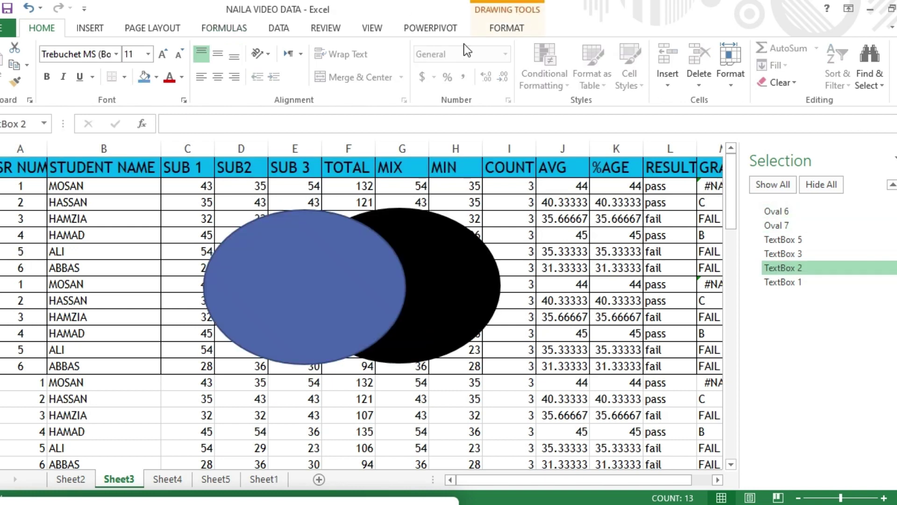
Select the black oval and switch the Snap to Shape alignment option
click(499, 29)
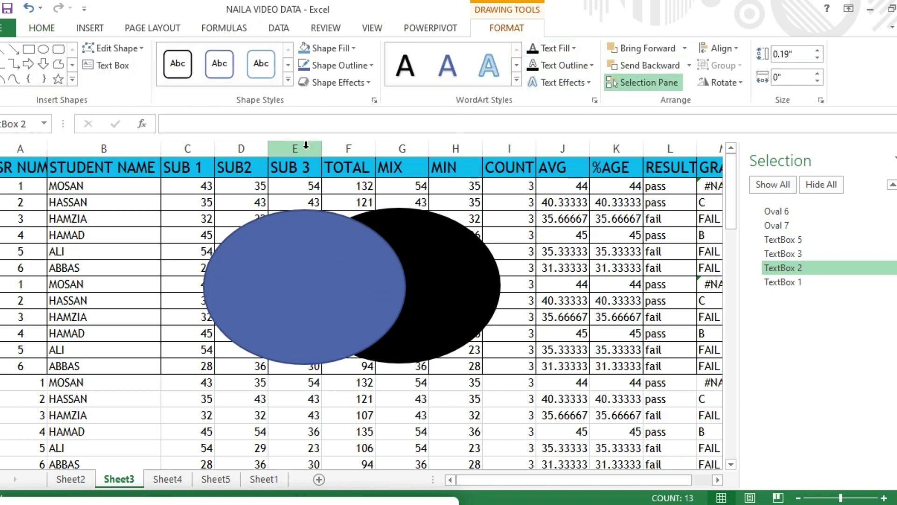
click(135, 28)
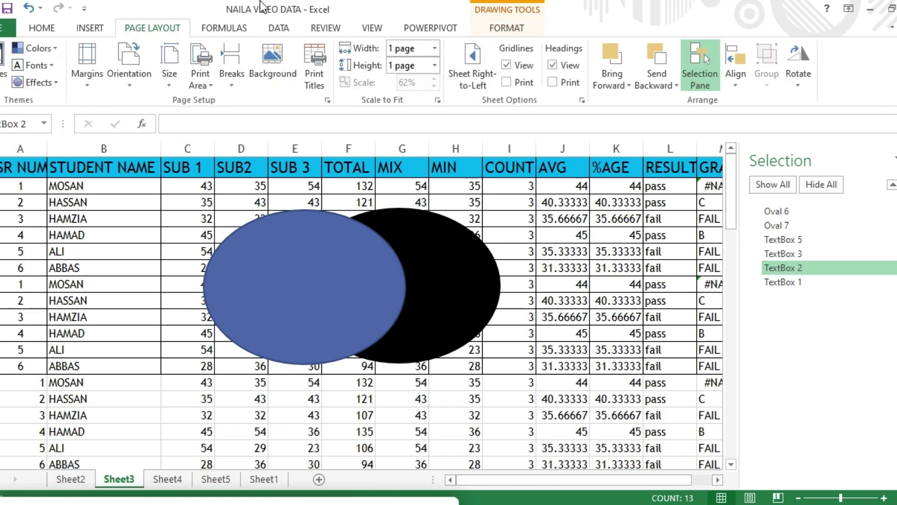
click(736, 82)
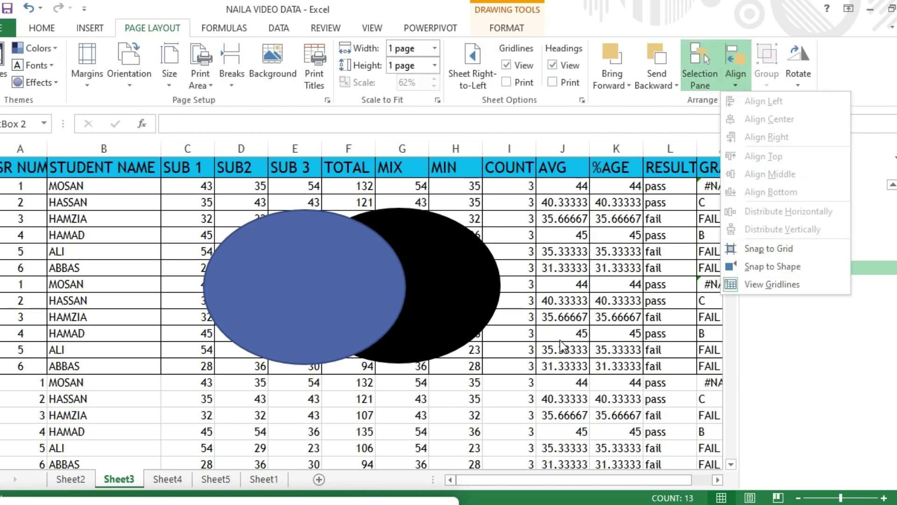
click(444, 254)
click(444, 255)
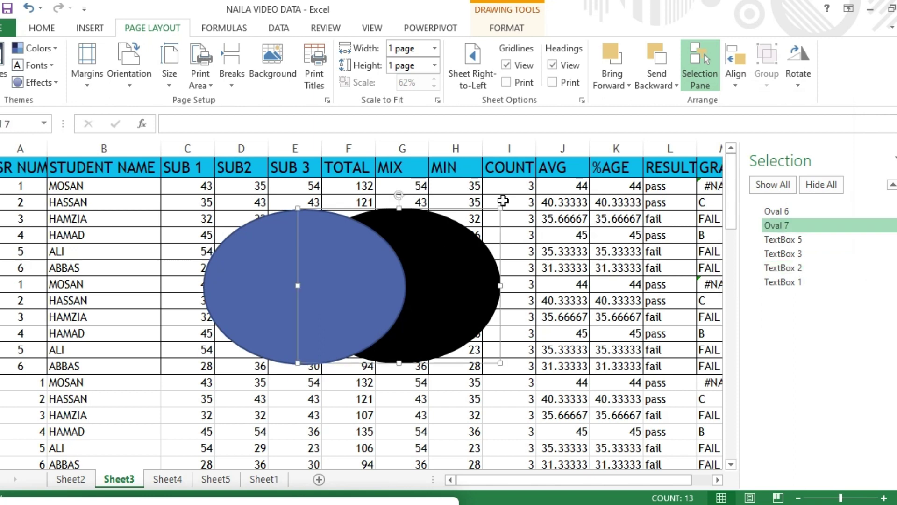
click(735, 81)
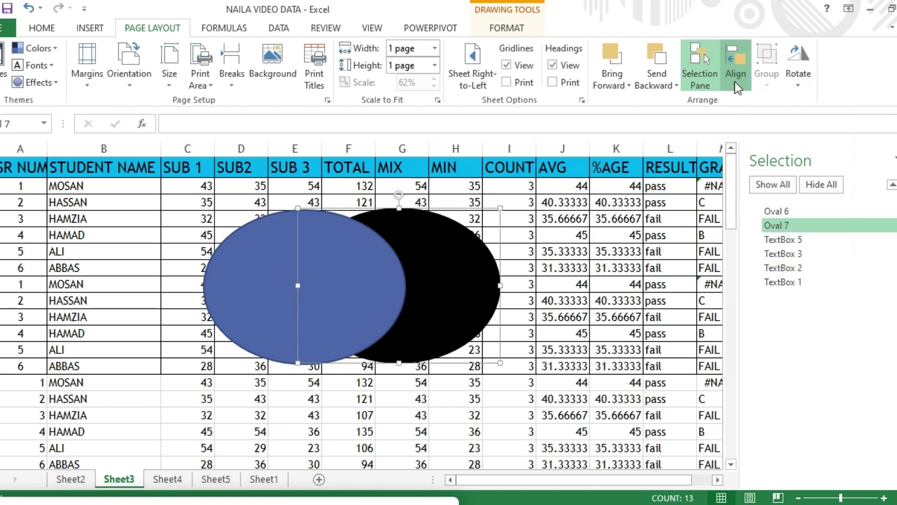
click(762, 265)
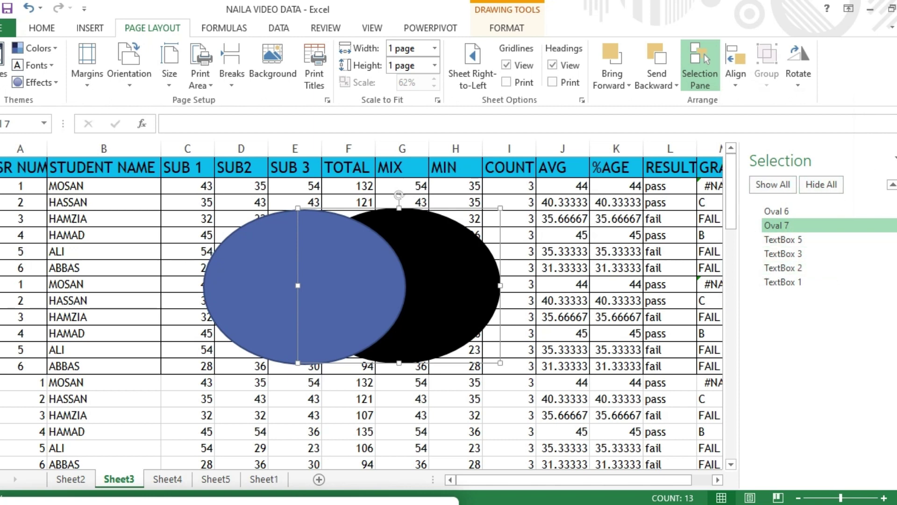
Close the Selection pane and select the blue oval together with the black one
click(894, 159)
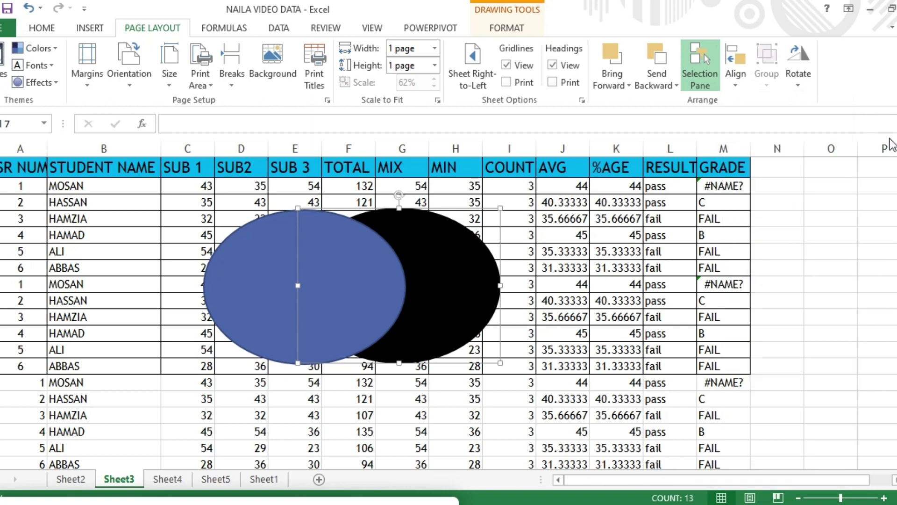
ctrl+click(307, 258)
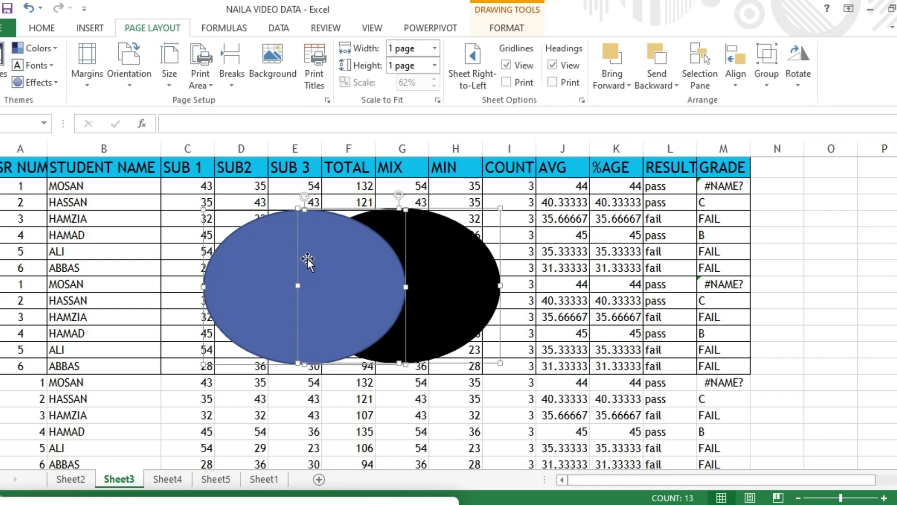